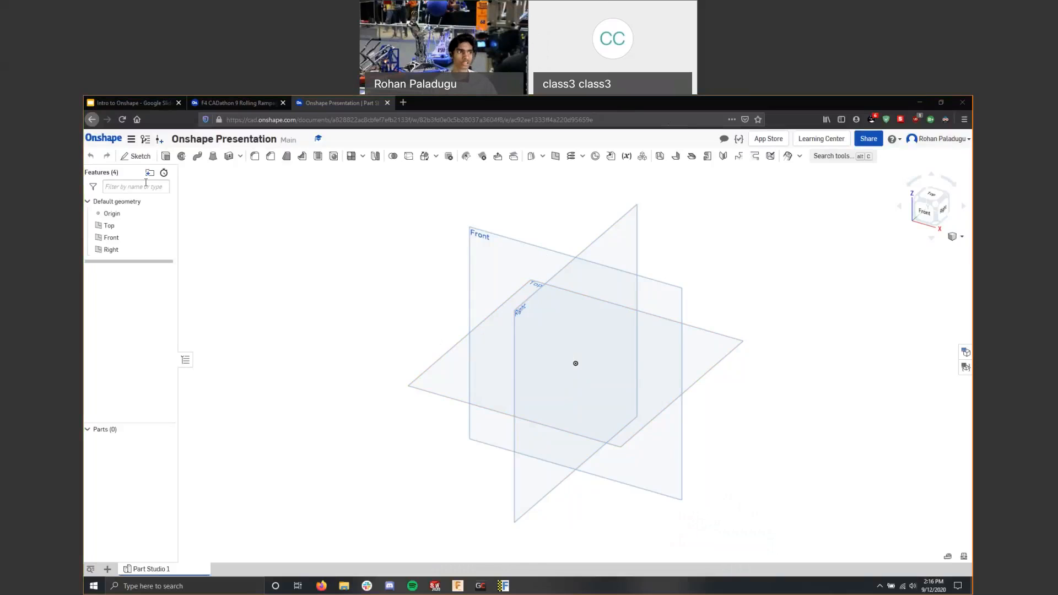
Start a sketch on the Top plane, hide the Top, Front and Right planes, and view it from the top.
{"action": "left_click", "coordinate": [138, 157]}
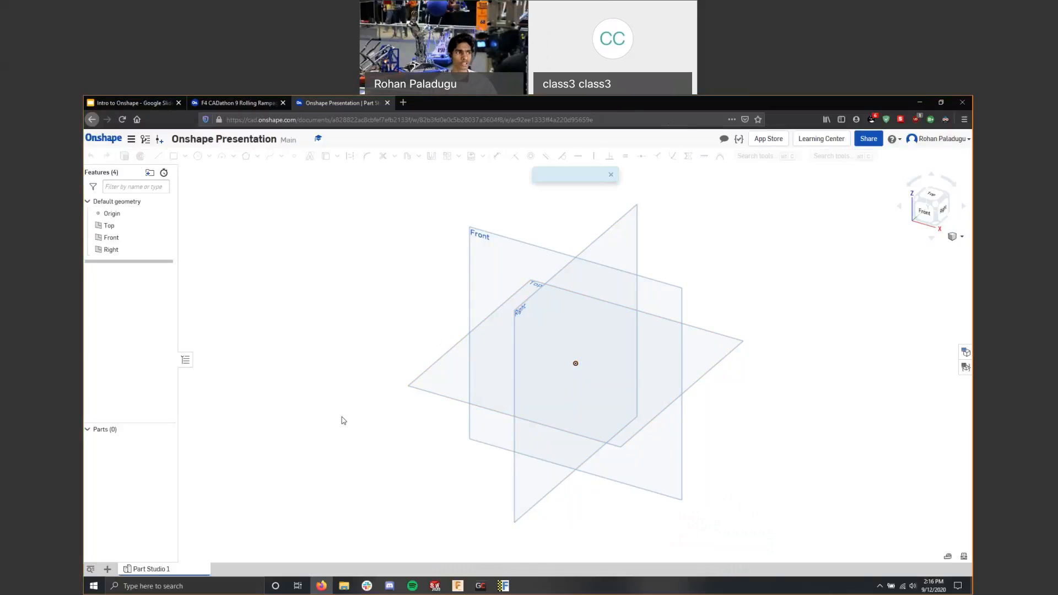
{"action": "left_click", "coordinate": [448, 390]}
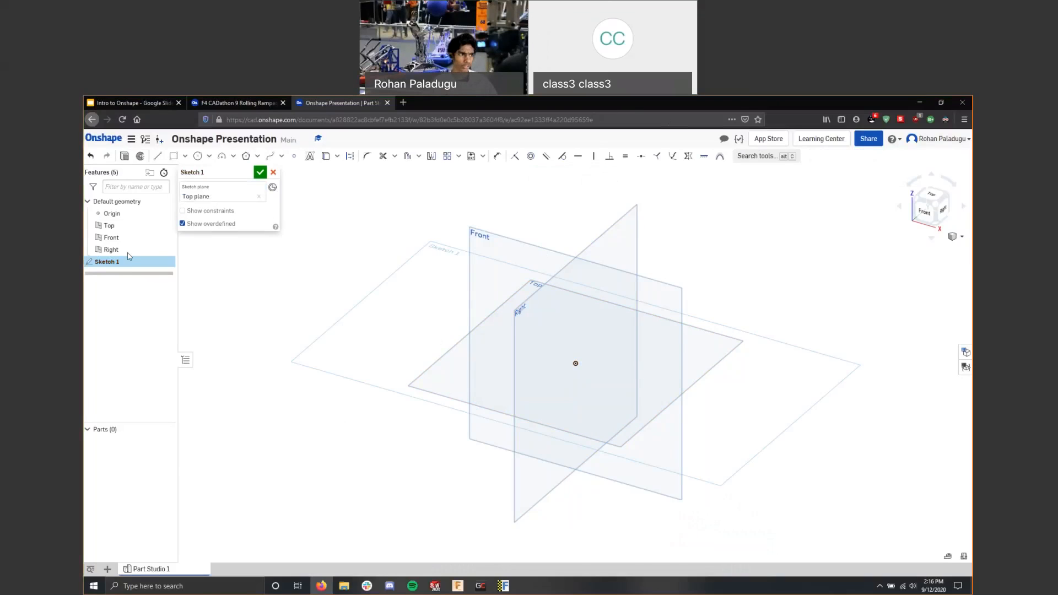
{"action": "left_click", "coordinate": [166, 225]}
{"action": "left_click", "coordinate": [165, 238]}
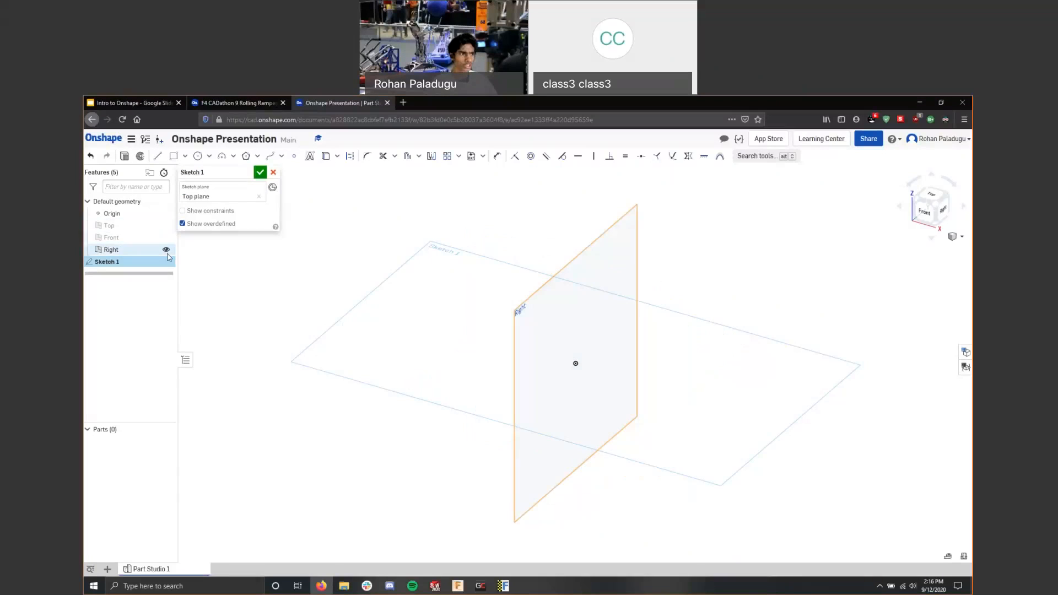
{"action": "left_click", "coordinate": [165, 250]}
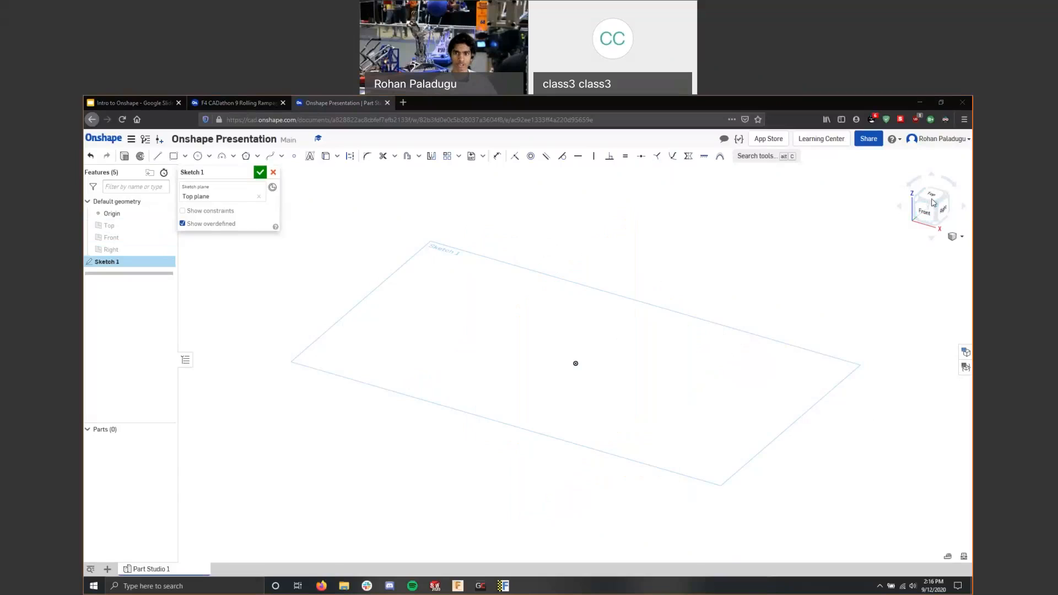
{"action": "left_click", "coordinate": [931, 198]}
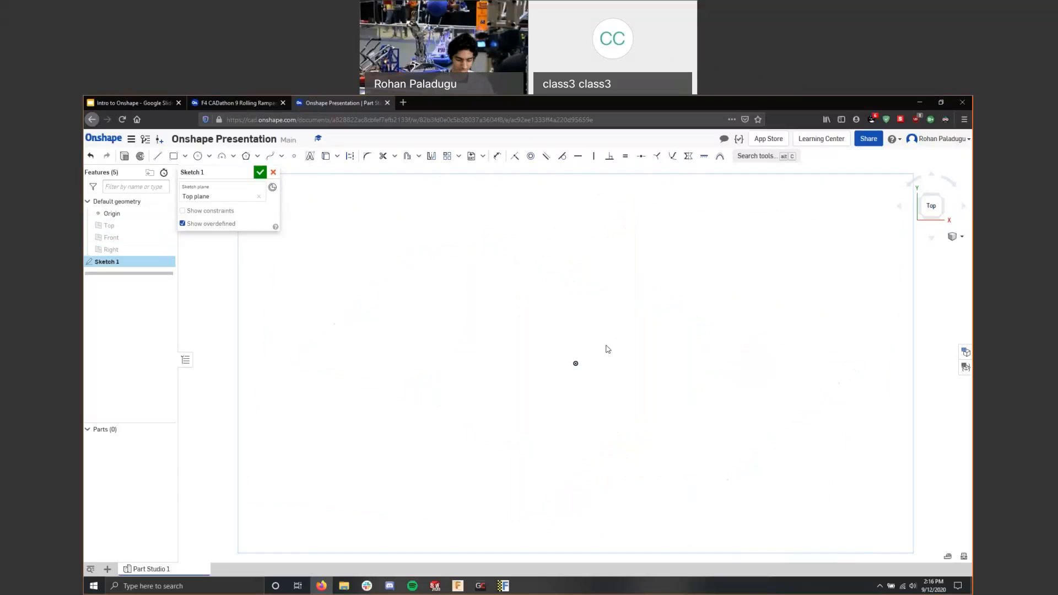
Sketch two center-point rectangles on the origin, about 8.13 by 9.7 in and about 9.4 by 10.57 in.
{"action": "scroll", "coordinate": [540, 422], "scroll_direction": "down", "scroll_amount": 3}
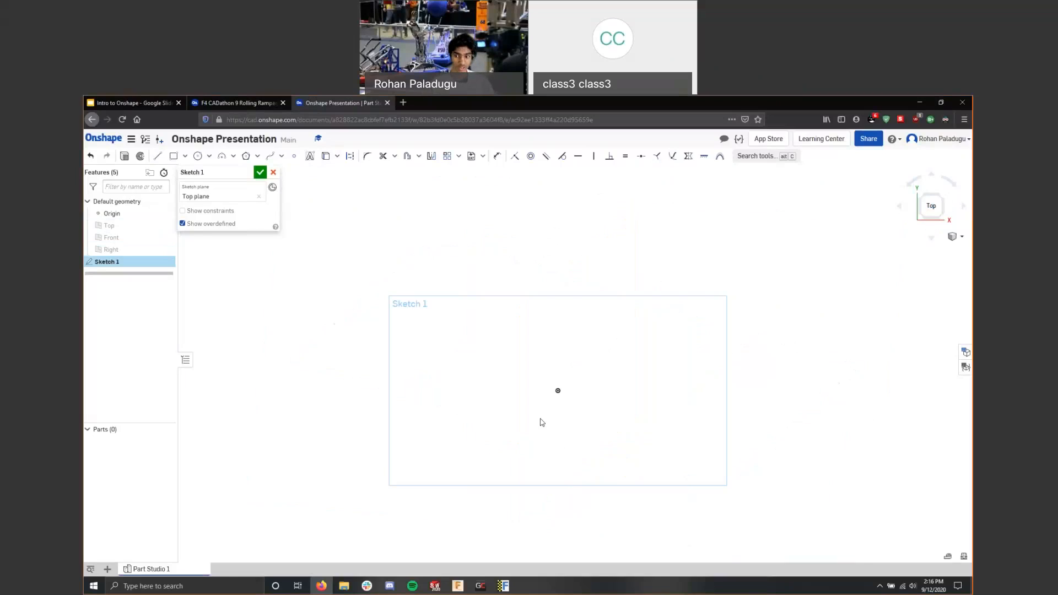
{"action": "key", "text": "g"}
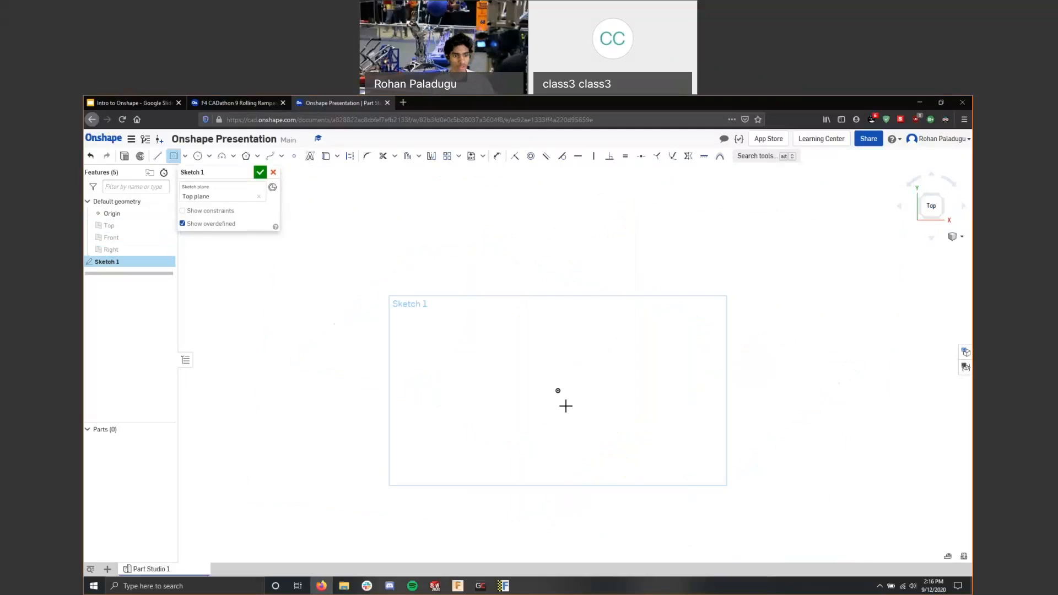
{"action": "left_click_drag", "start_coordinate": [561, 396], "coordinate": [672, 526]}
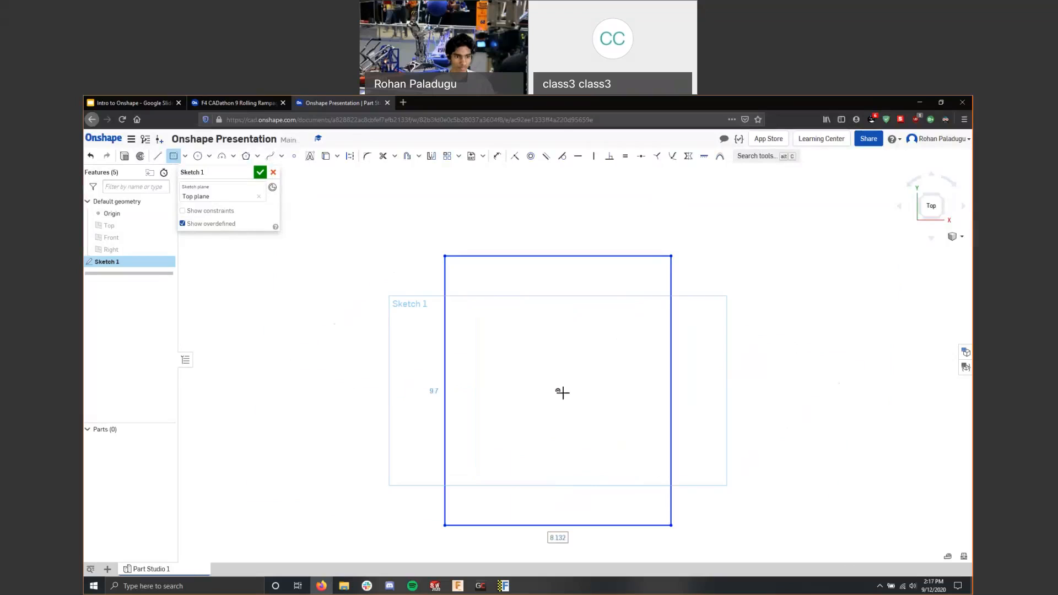
{"action": "left_click", "coordinate": [562, 394]}
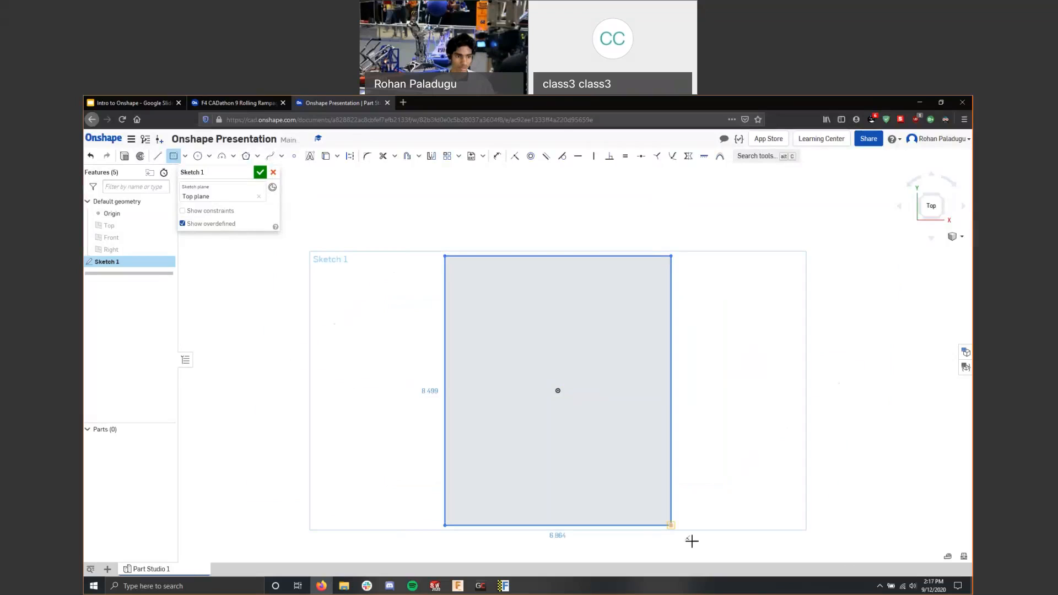
{"action": "left_click", "coordinate": [691, 541]}
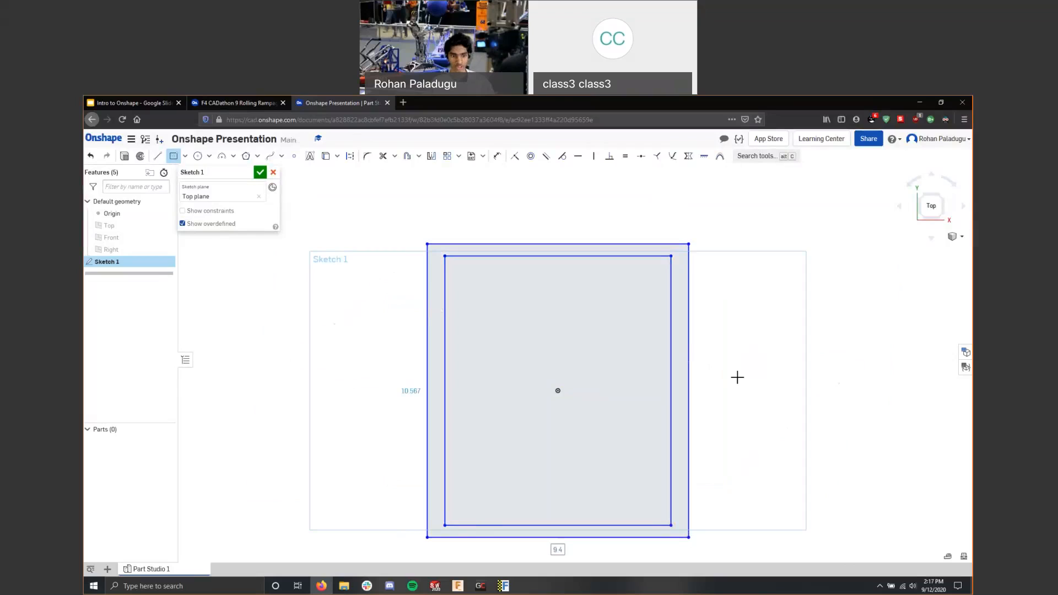
Dimension the inner rectangle's height, keeping it as drawn.
{"action": "key", "text": "u"}
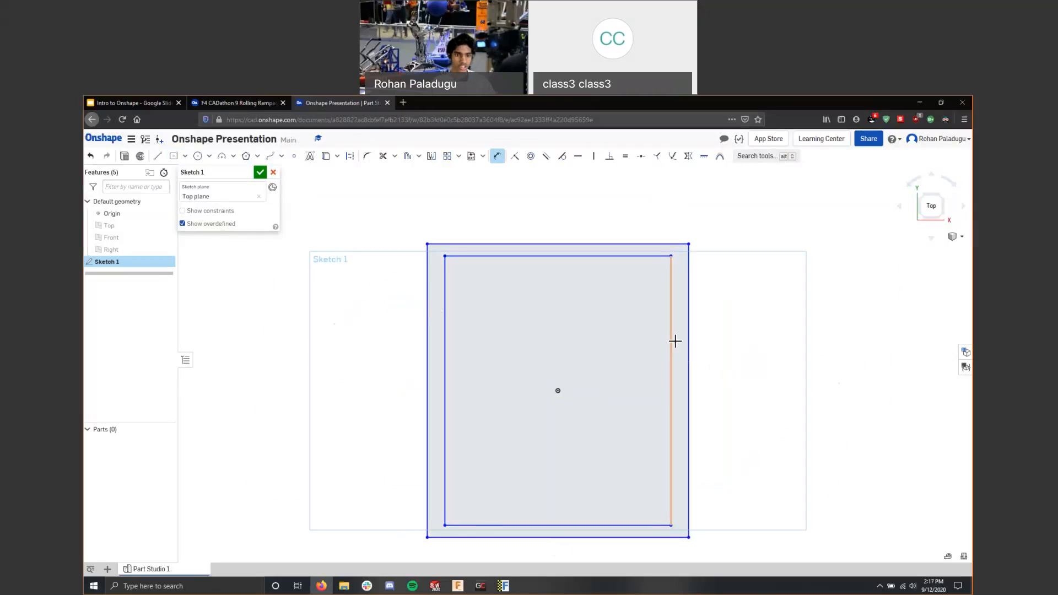
{"action": "left_click", "coordinate": [674, 342]}
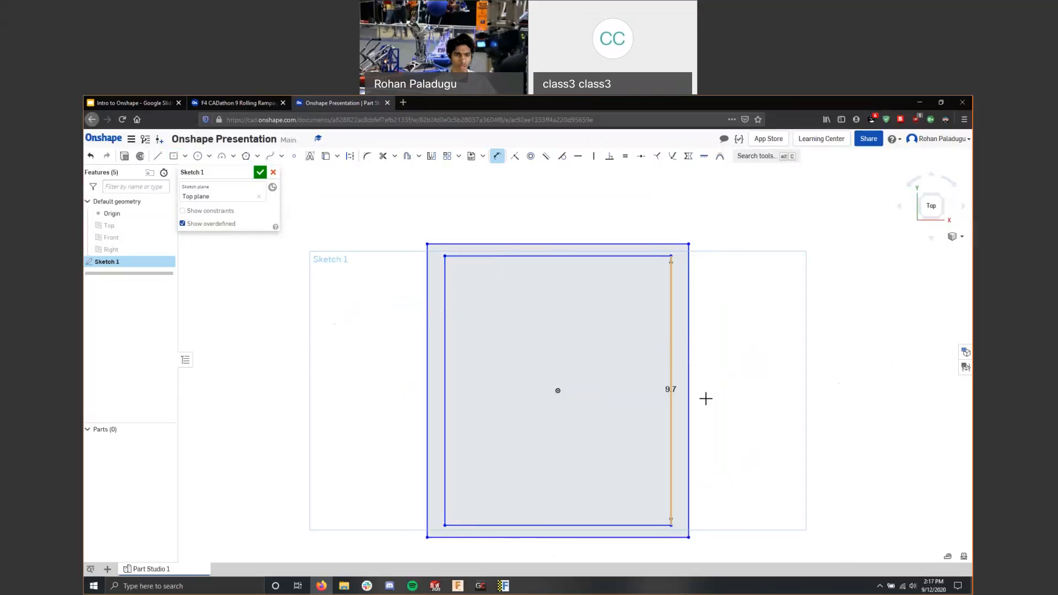
{"action": "left_click", "coordinate": [758, 455]}
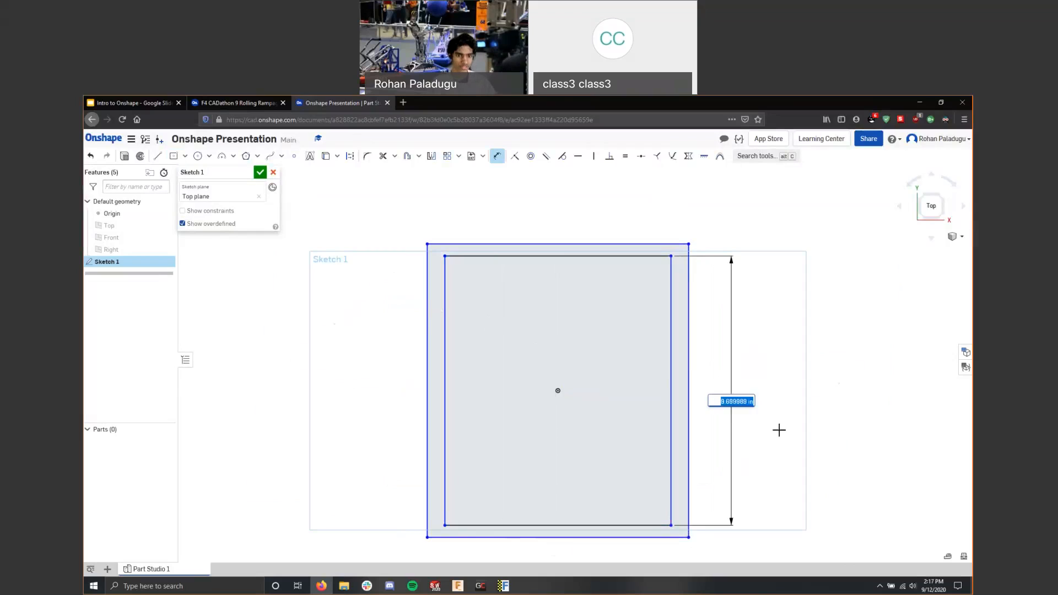
{"action": "key", "text": "Escape"}
Dimension the outer rectangle's height and set it to 30 in.
{"action": "key", "text": "d"}
{"action": "left_click", "coordinate": [689, 297]}
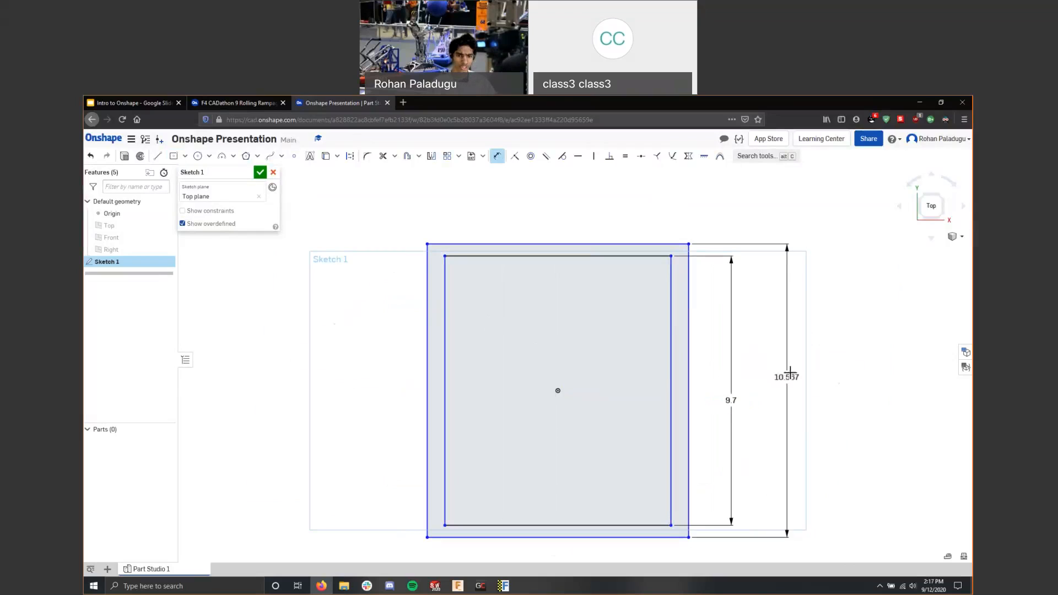
{"action": "left_click", "coordinate": [789, 373]}
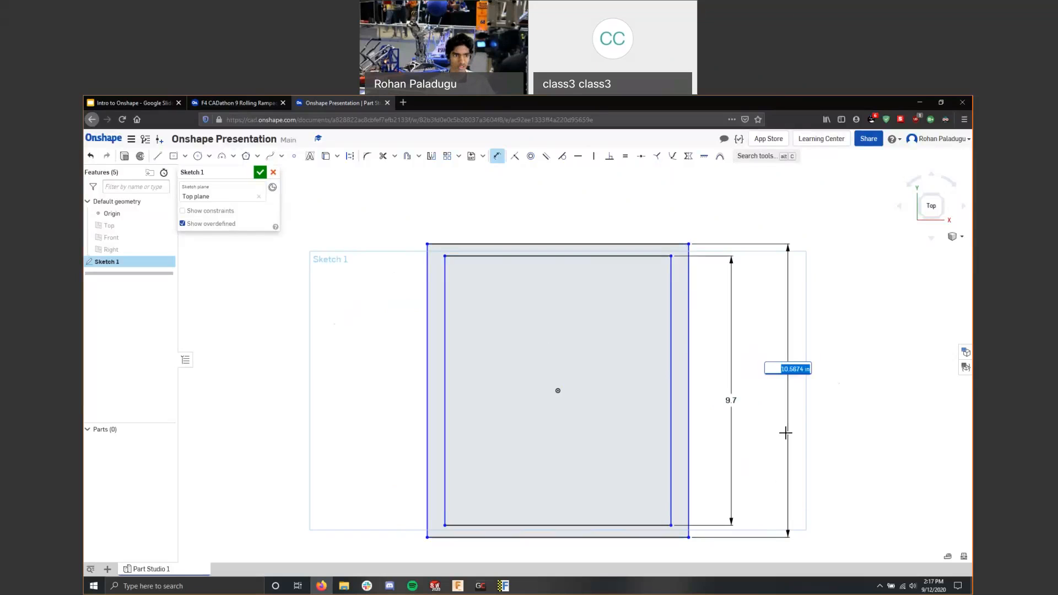
{"action": "type", "text": "30"}
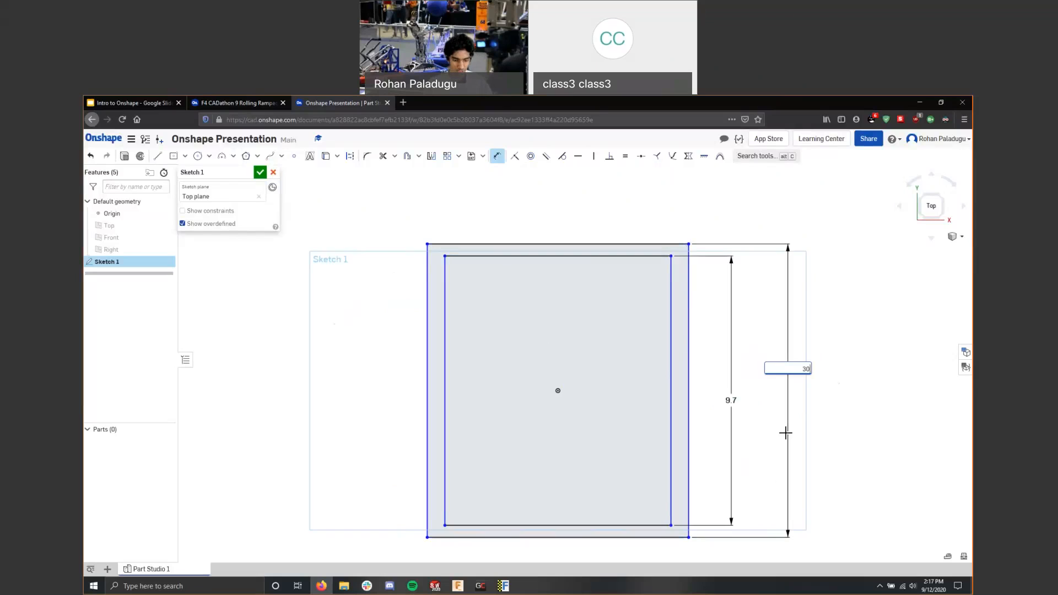
{"action": "key", "text": "Return"}
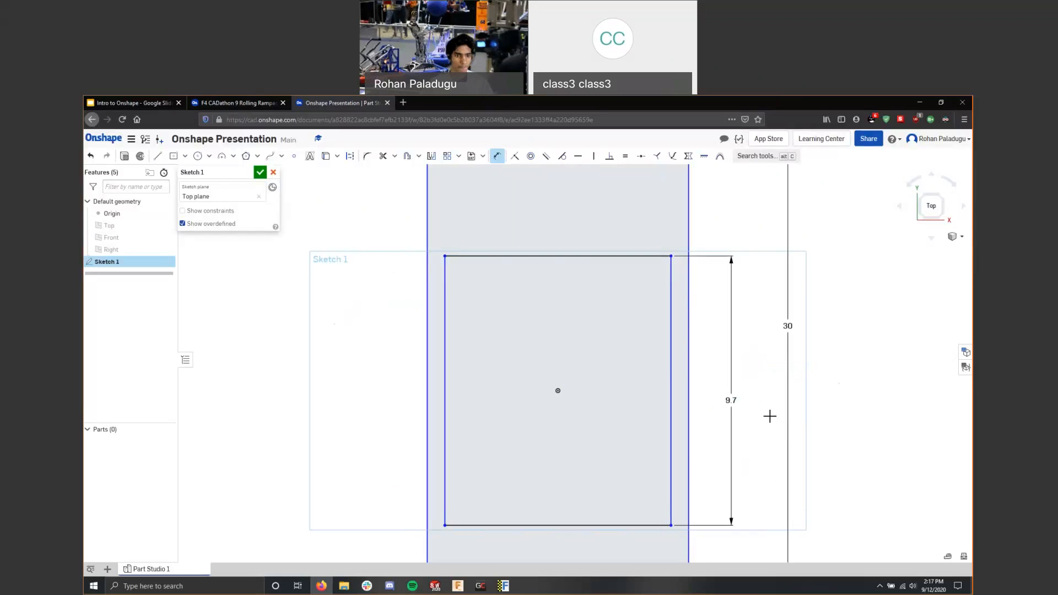
Dimension the outer rectangle's width and set it to 30 in.
{"action": "scroll", "coordinate": [565, 380], "scroll_direction": "down", "scroll_amount": 3}
{"action": "scroll", "coordinate": [567, 383], "scroll_direction": "down", "scroll_amount": 3}
{"action": "left_click", "coordinate": [559, 277]}
{"action": "left_click", "coordinate": [560, 261]}
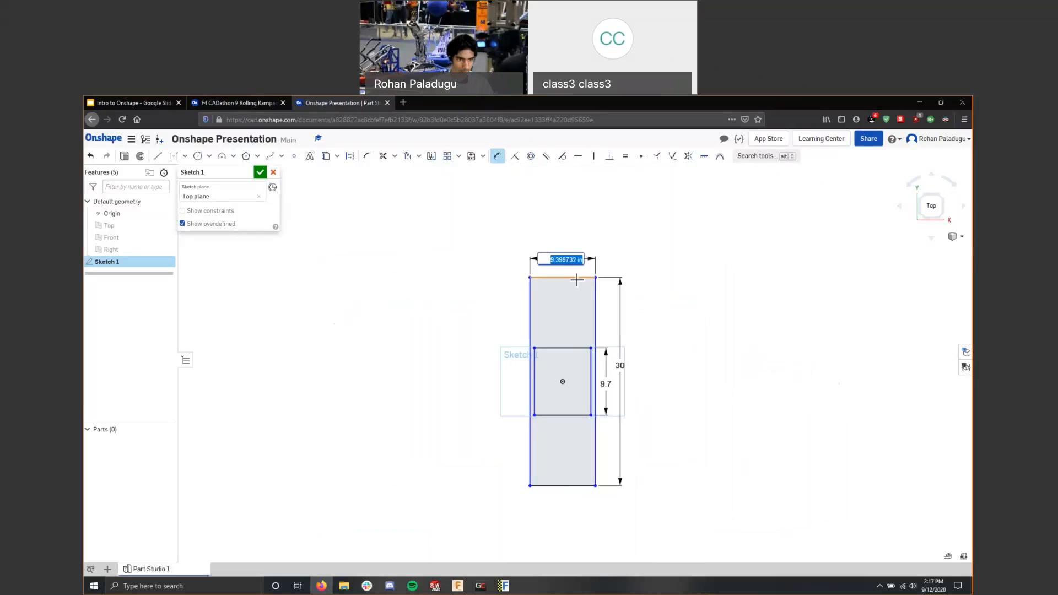
{"action": "type", "text": "30in"}
{"action": "key", "text": "Escape"}
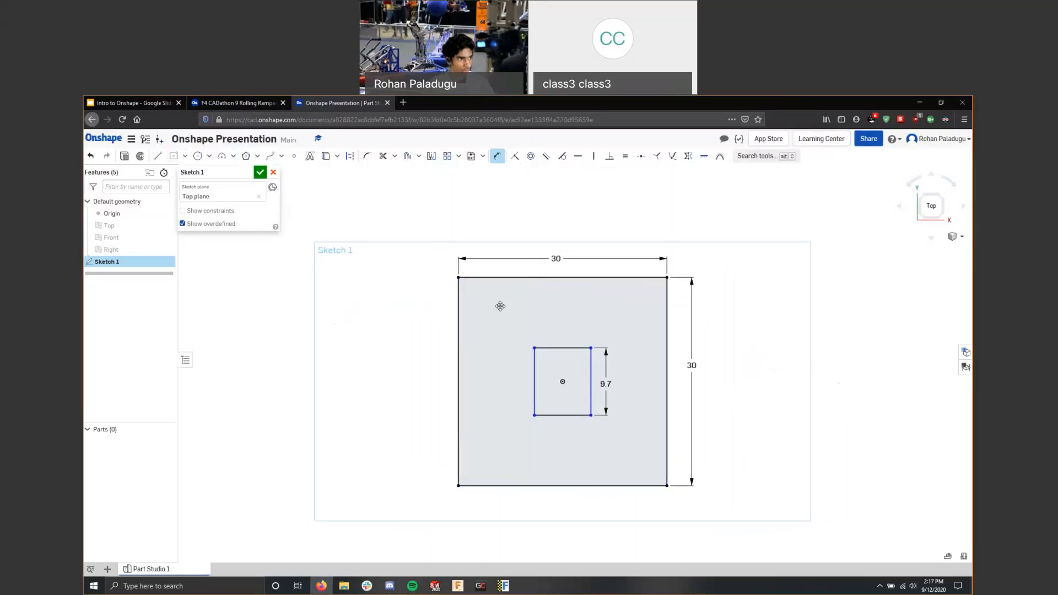
{"action": "left_click", "coordinate": [184, 157]}
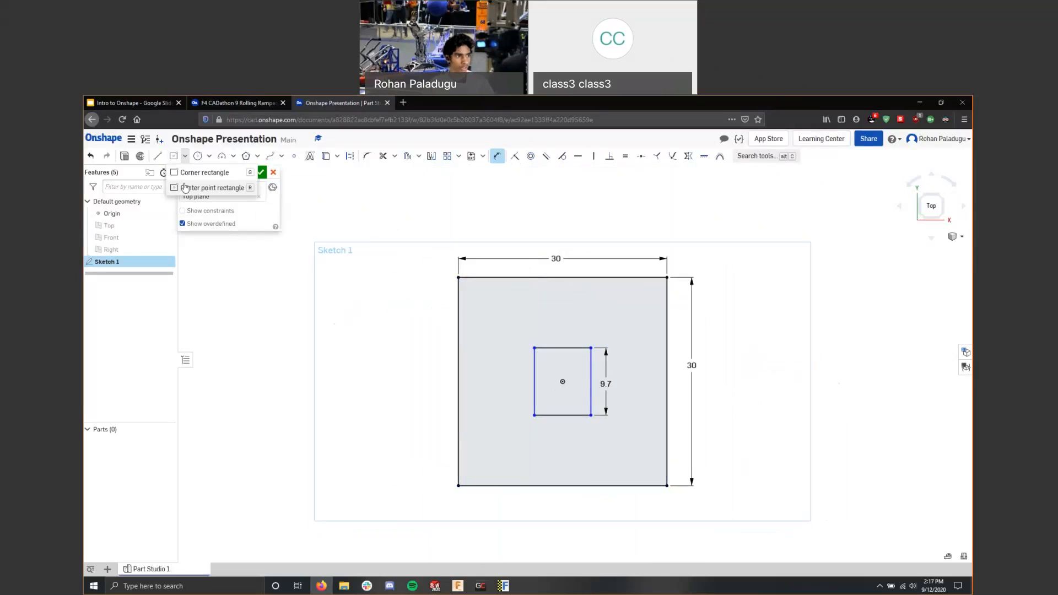
{"action": "left_click", "coordinate": [185, 188]}
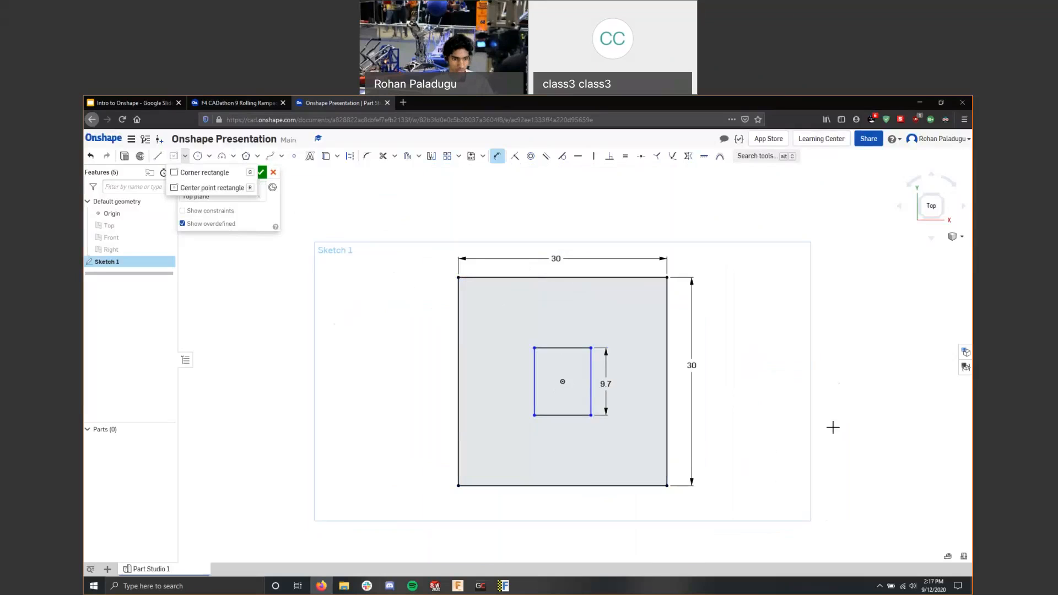
{"action": "key", "text": "Escape"}
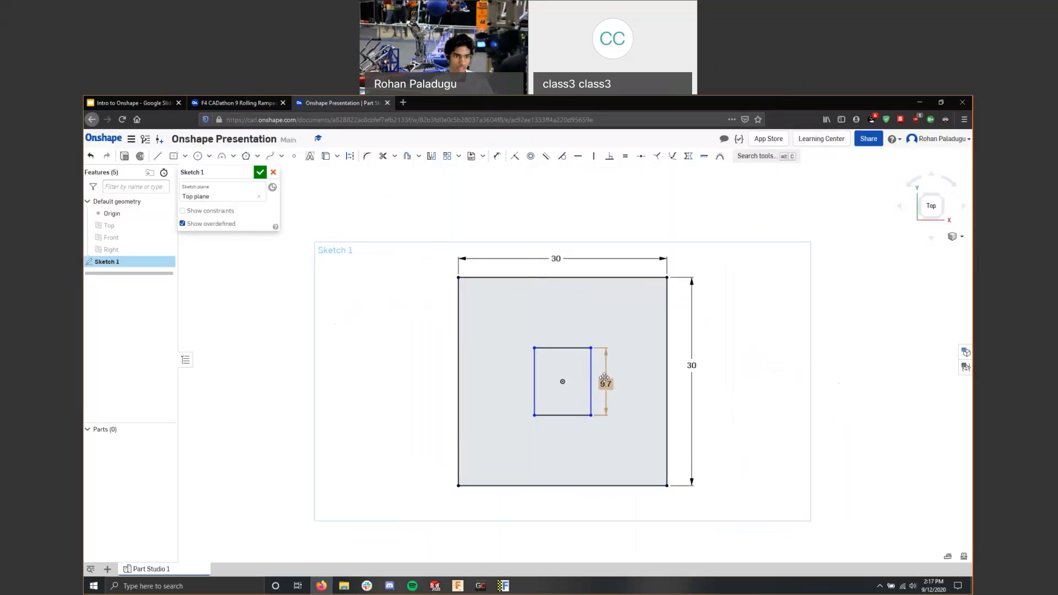
Set the inner rectangle's height dimension to 28 in.
{"action": "double_click", "coordinate": [604, 378]}
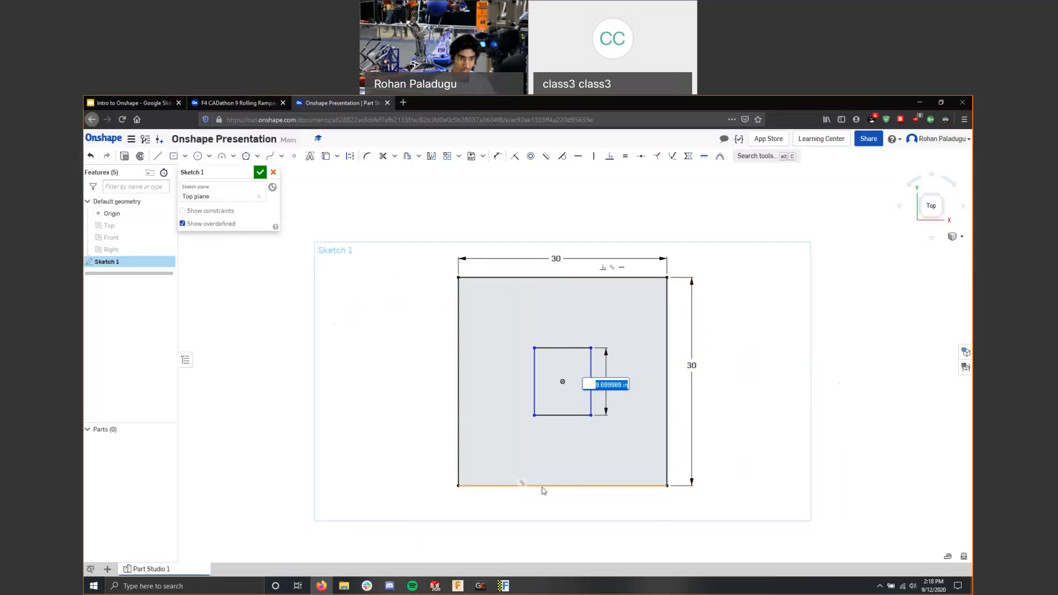
{"action": "type", "text": "28"}
{"action": "key", "text": "Return"}
Dimension the inner rectangle's width and set it to 28 in.
{"action": "key", "text": "u"}
{"action": "left_click", "coordinate": [564, 289]}
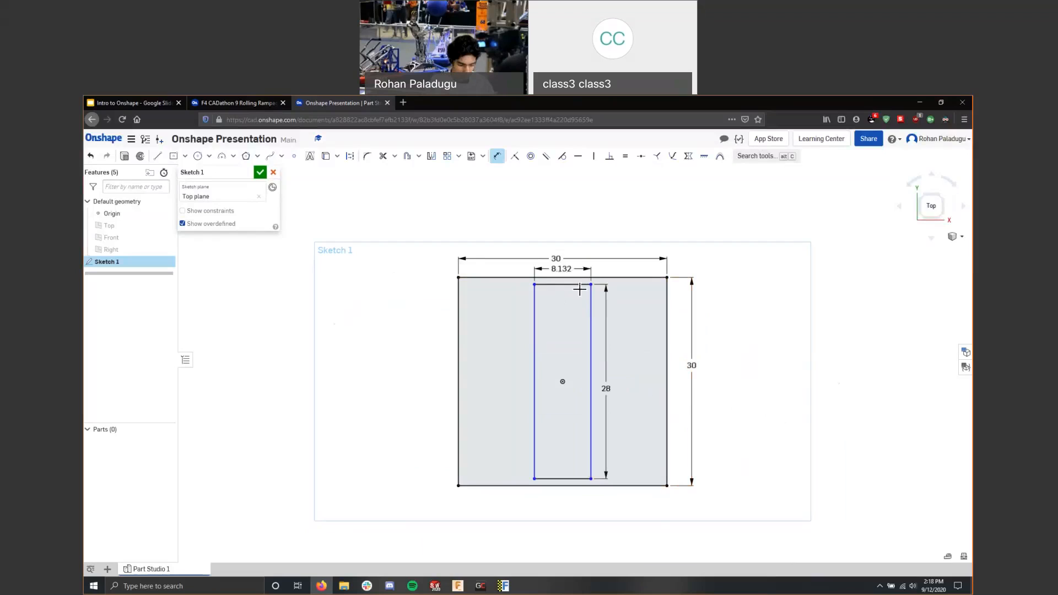
{"action": "left_click", "coordinate": [580, 289]}
{"action": "type", "text": "28"}
{"action": "key", "text": "Return"}
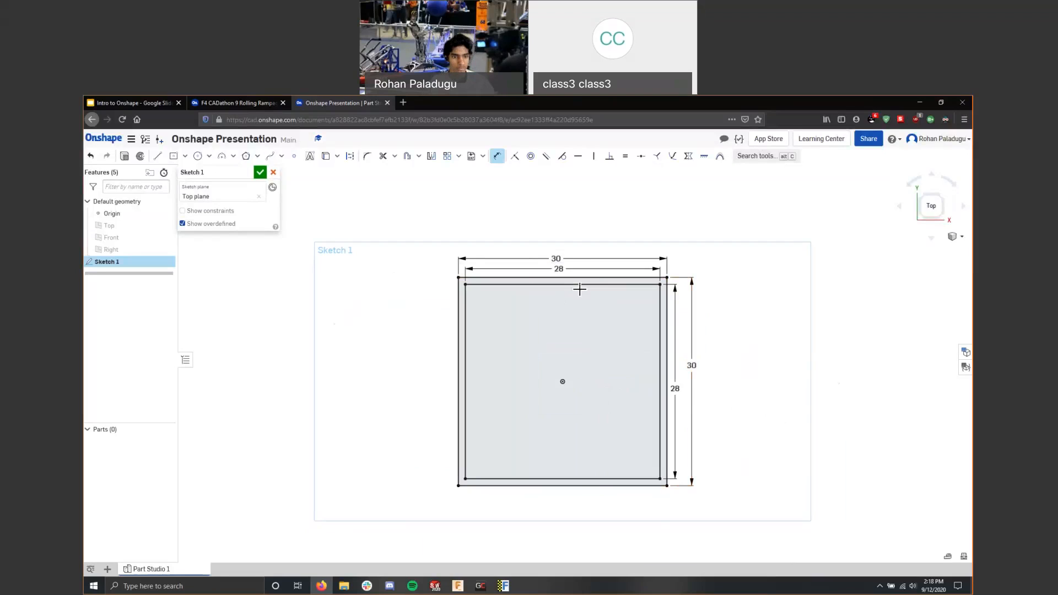
{"action": "key", "text": "Escape"}
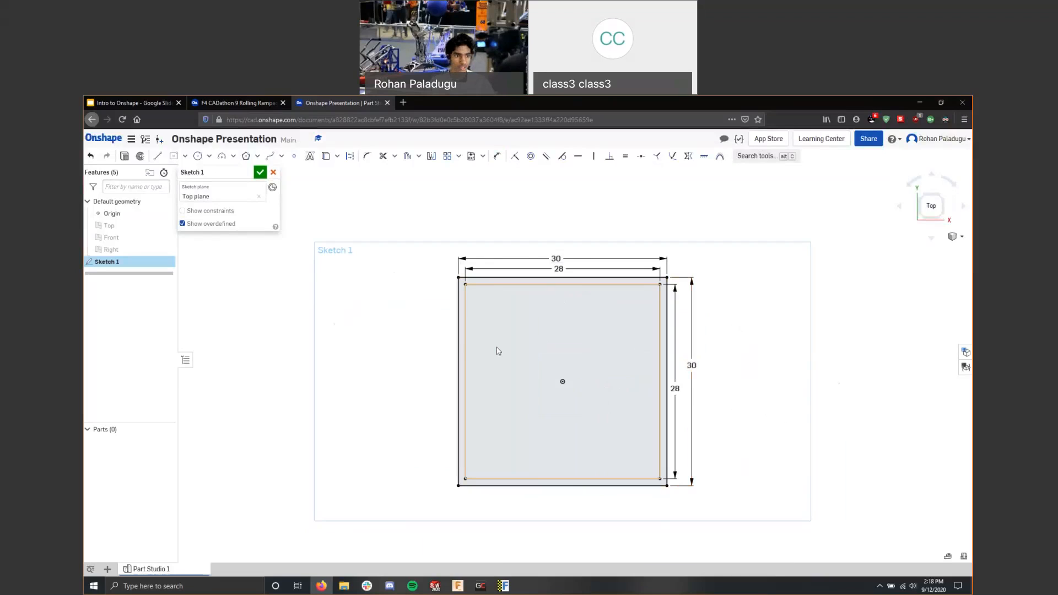
Draw a horizontal line from the inner square's upper-left corner to the outer square's left edge.
{"action": "scroll", "coordinate": [474, 336], "scroll_direction": "down", "scroll_amount": 3}
{"action": "scroll", "coordinate": [452, 324], "scroll_direction": "up", "scroll_amount": 4}
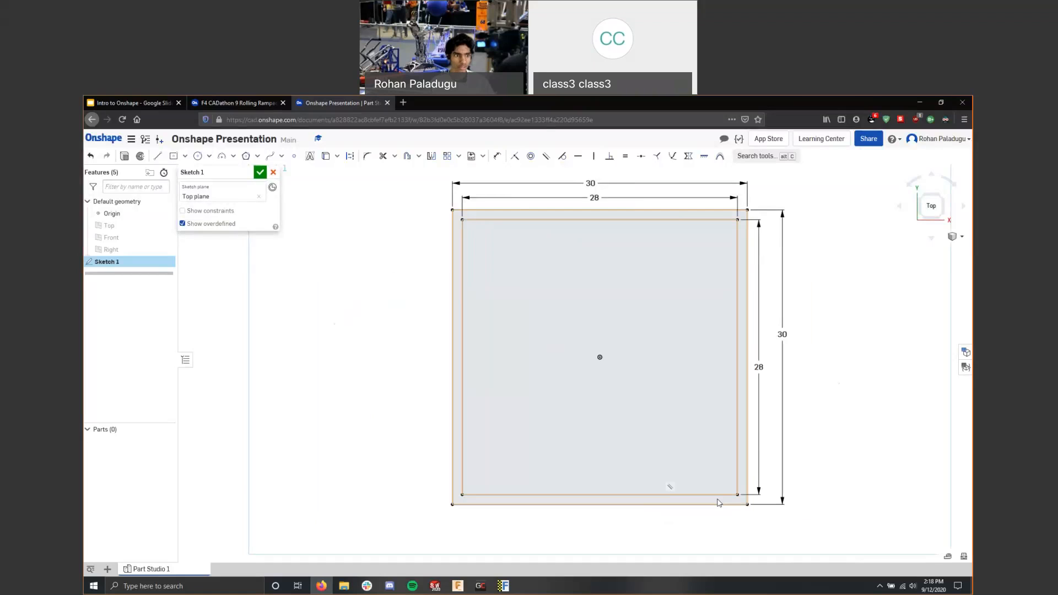
{"action": "scroll", "coordinate": [374, 191], "scroll_direction": "up", "scroll_amount": 2}
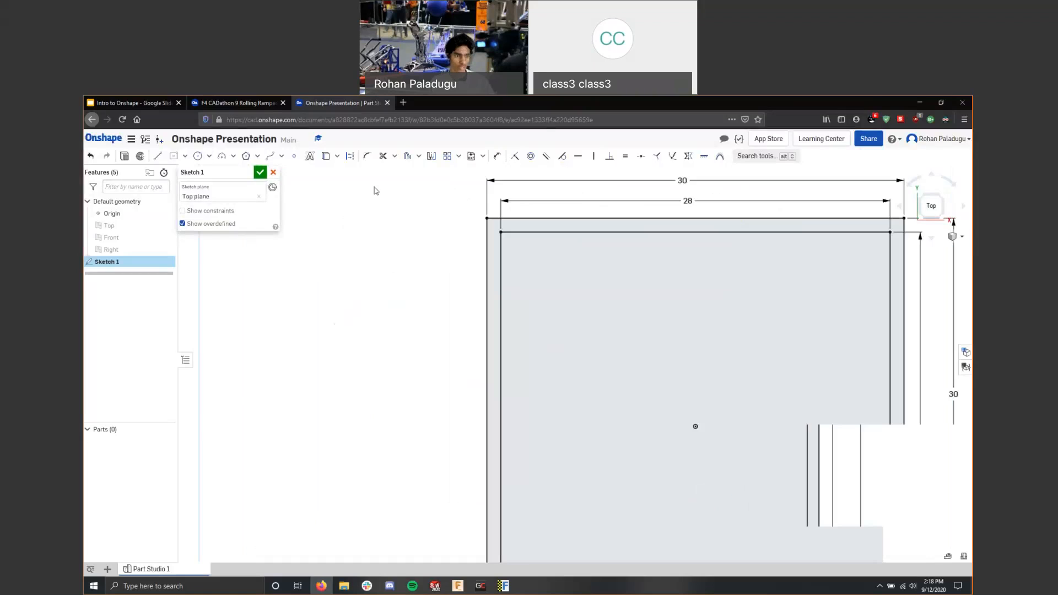
{"action": "scroll", "coordinate": [376, 191], "scroll_direction": "up", "scroll_amount": 1}
{"action": "key", "text": "l"}
{"action": "left_click", "coordinate": [526, 242]}
{"action": "left_click", "coordinate": [508, 241]}
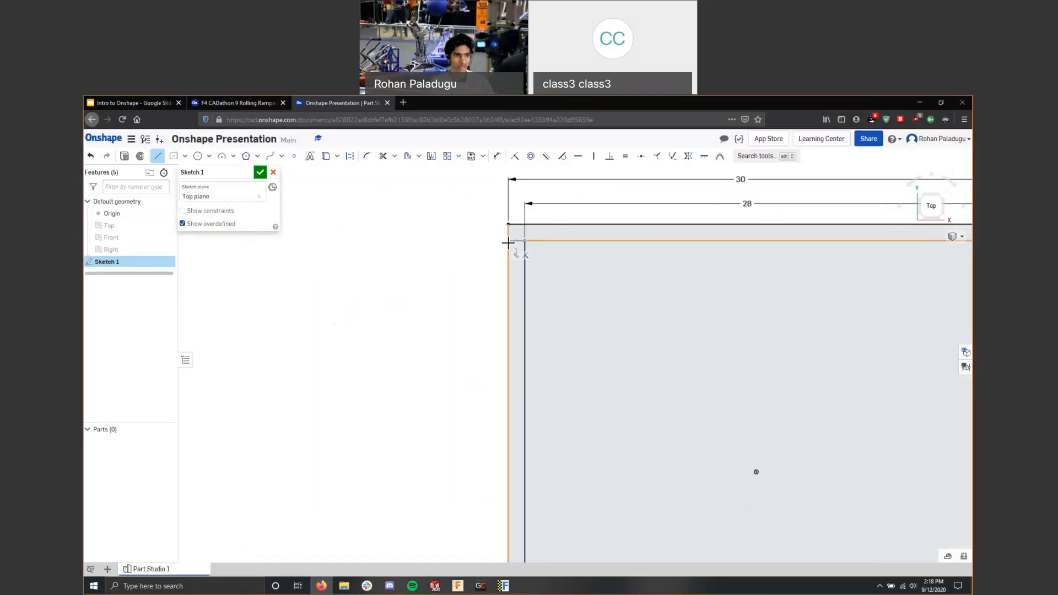
{"action": "scroll", "coordinate": [507, 242], "scroll_direction": "down", "scroll_amount": 2}
{"action": "key", "text": "Escape"}
Draw a horizontal line from the inner square's upper-right corner to the outer square's right edge.
{"action": "scroll", "coordinate": [508, 242], "scroll_direction": "up", "scroll_amount": 2}
{"action": "key", "text": "l"}
{"action": "left_click", "coordinate": [854, 244]}
{"action": "left_click", "coordinate": [863, 243]}
{"action": "key", "text": "Escape"}
{"action": "key", "text": "Escape"}
{"action": "scroll", "coordinate": [493, 318], "scroll_direction": "down", "scroll_amount": 2}
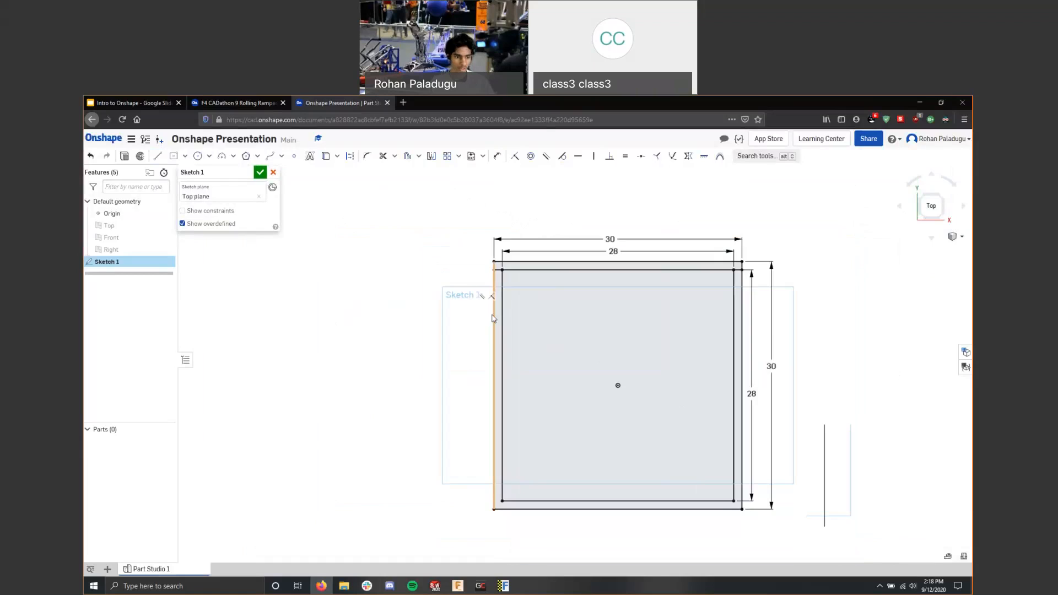
Draw a horizontal line from the inner square's lower-left corner to the outer square's left edge.
{"action": "scroll", "coordinate": [487, 501], "scroll_direction": "up", "scroll_amount": 3}
{"action": "key", "text": "l"}
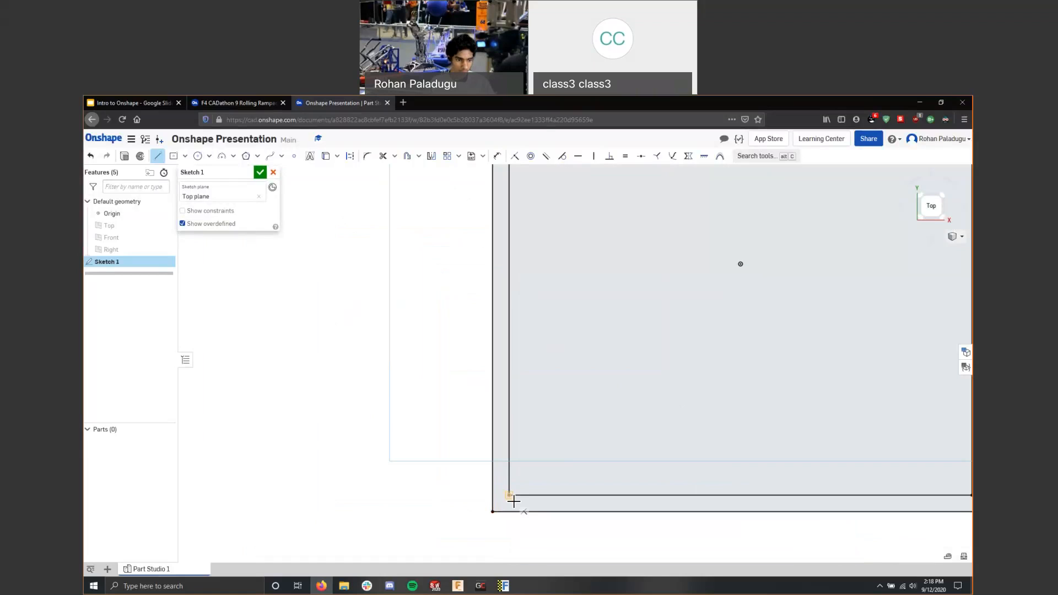
{"action": "left_click", "coordinate": [493, 495]}
{"action": "key", "text": "Escape"}
{"action": "scroll", "coordinate": [507, 477], "scroll_direction": "down", "scroll_amount": 2}
Draw a 1 in horizontal line from the inner square's lower-right corner to the outer square's right edge.
{"action": "scroll", "coordinate": [502, 478], "scroll_direction": "up", "scroll_amount": 5}
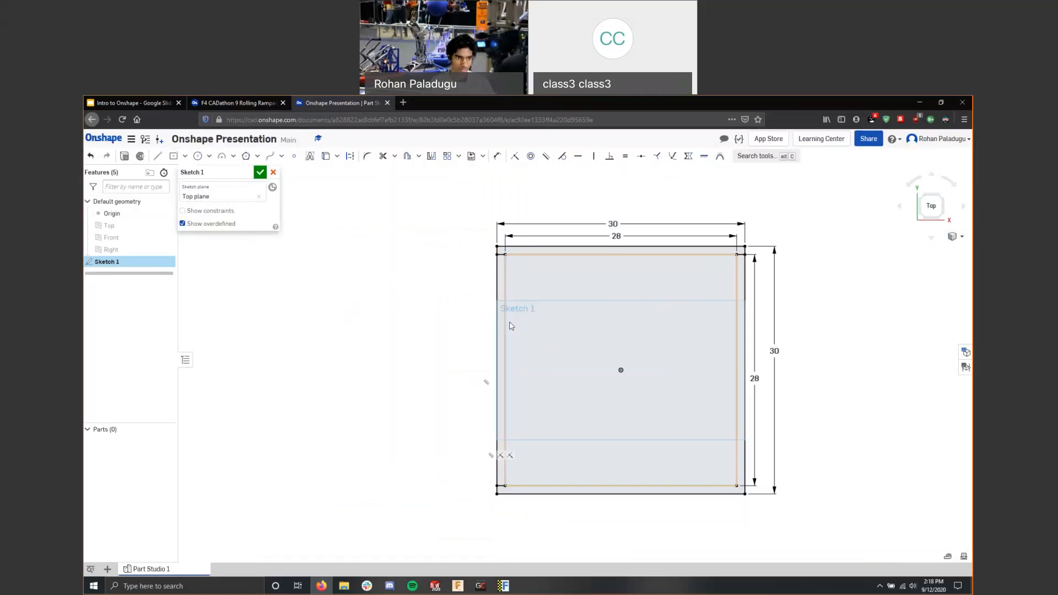
{"action": "scroll", "coordinate": [744, 465], "scroll_direction": "down", "scroll_amount": 3}
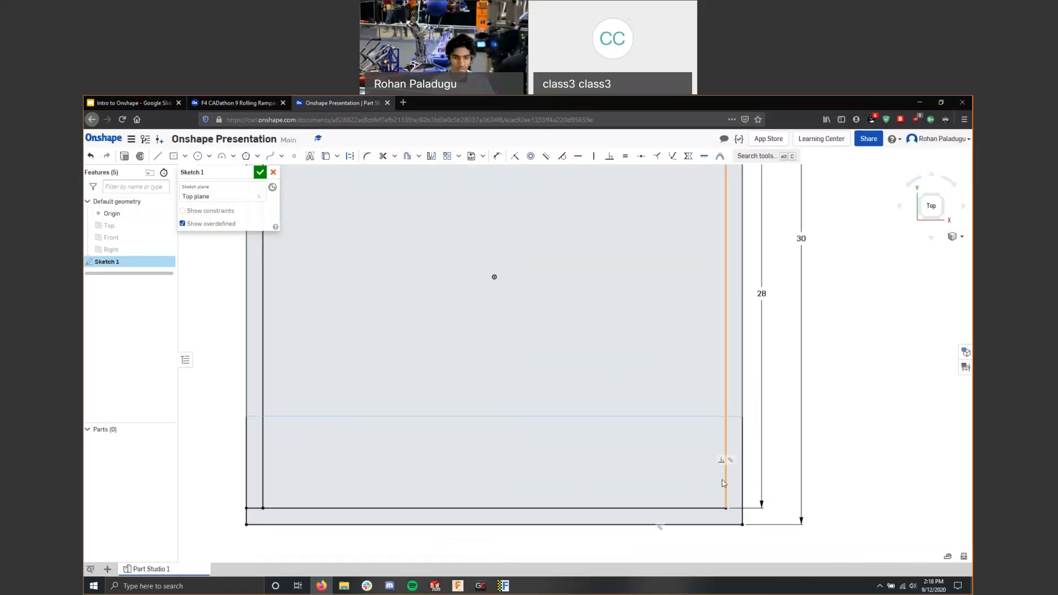
{"action": "scroll", "coordinate": [723, 483], "scroll_direction": "down", "scroll_amount": 2}
{"action": "key", "text": "l"}
{"action": "left_click", "coordinate": [732, 523]}
{"action": "left_click", "coordinate": [751, 521]}
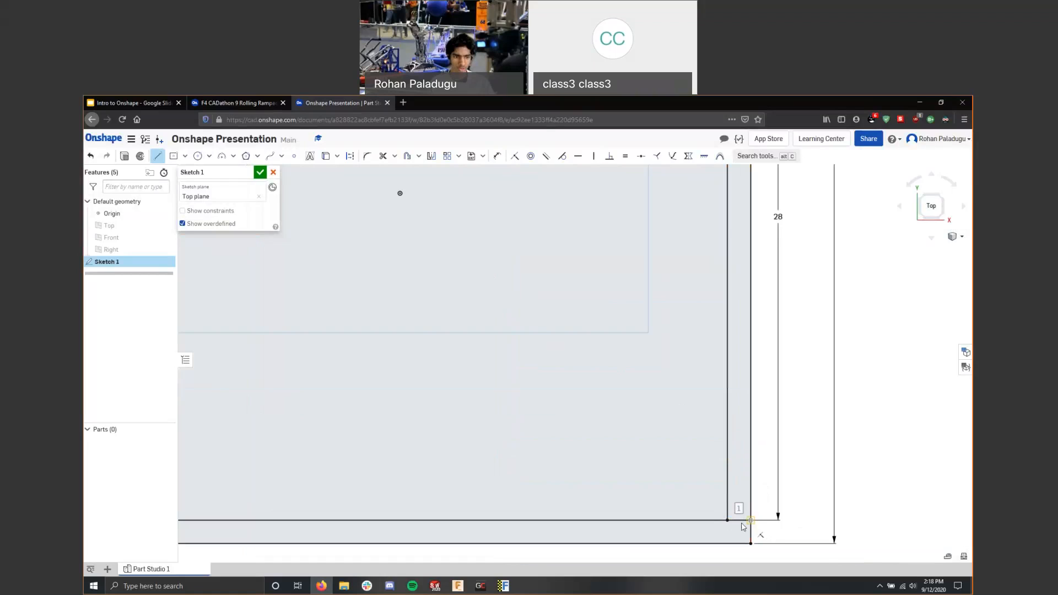
{"action": "key", "text": "Escape"}
{"action": "scroll", "coordinate": [645, 507], "scroll_direction": "up", "scroll_amount": 3}
{"action": "scroll", "coordinate": [646, 506], "scroll_direction": "down", "scroll_amount": 5}
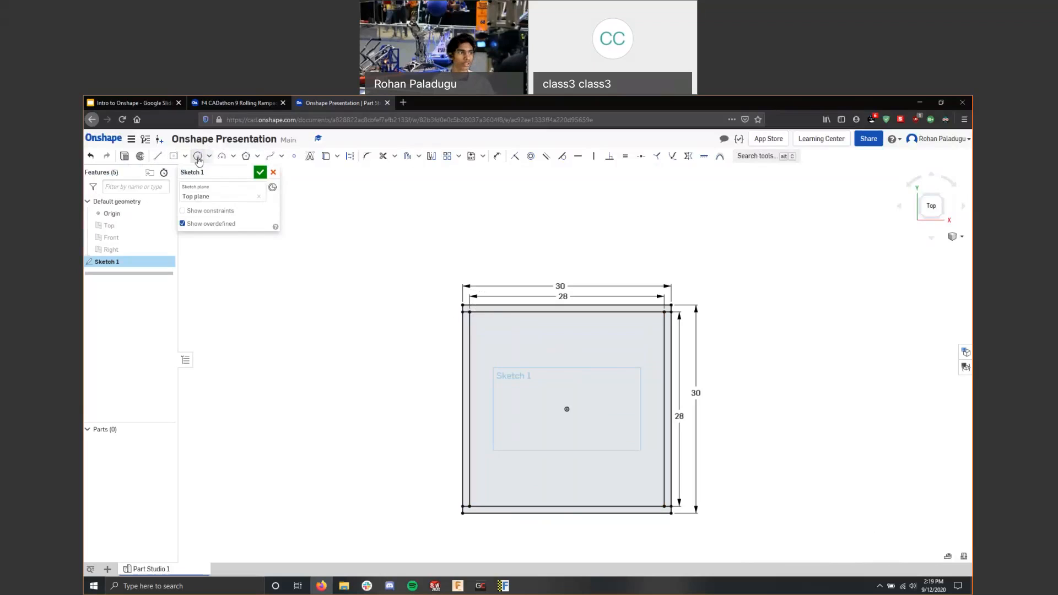
{"action": "left_click", "coordinate": [157, 155]}
{"action": "key", "text": "Escape"}
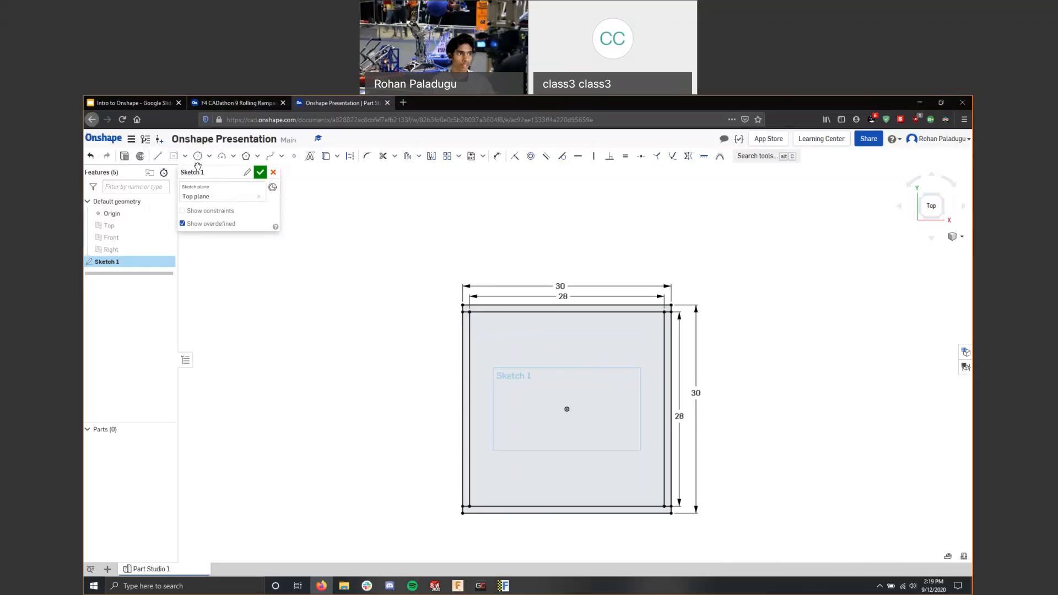
{"action": "key", "text": "a"}
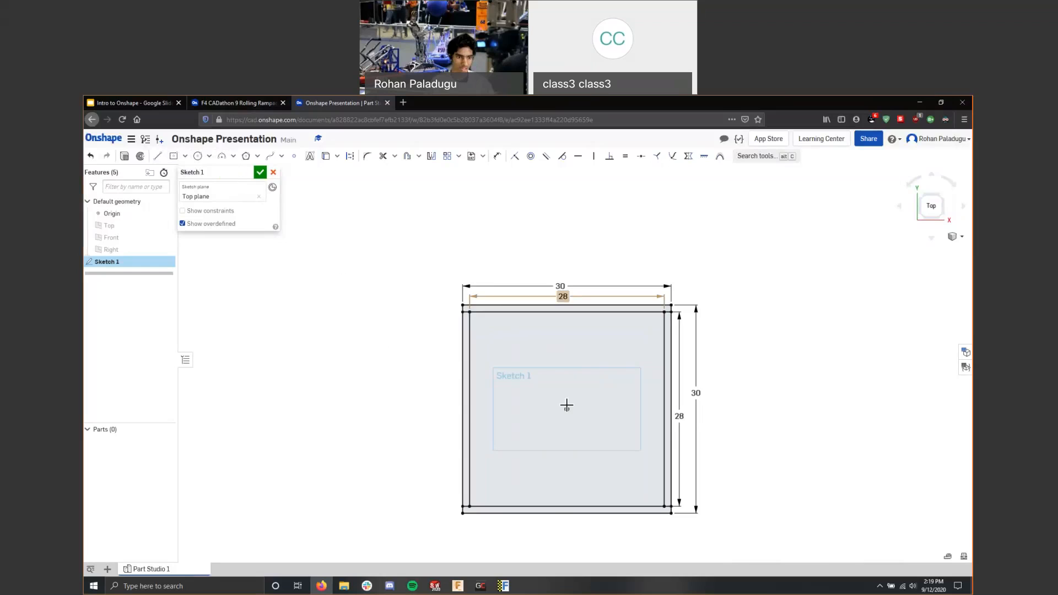
{"action": "key", "text": "c"}
{"action": "left_click", "coordinate": [566, 408]}
{"action": "key", "text": "Escape"}
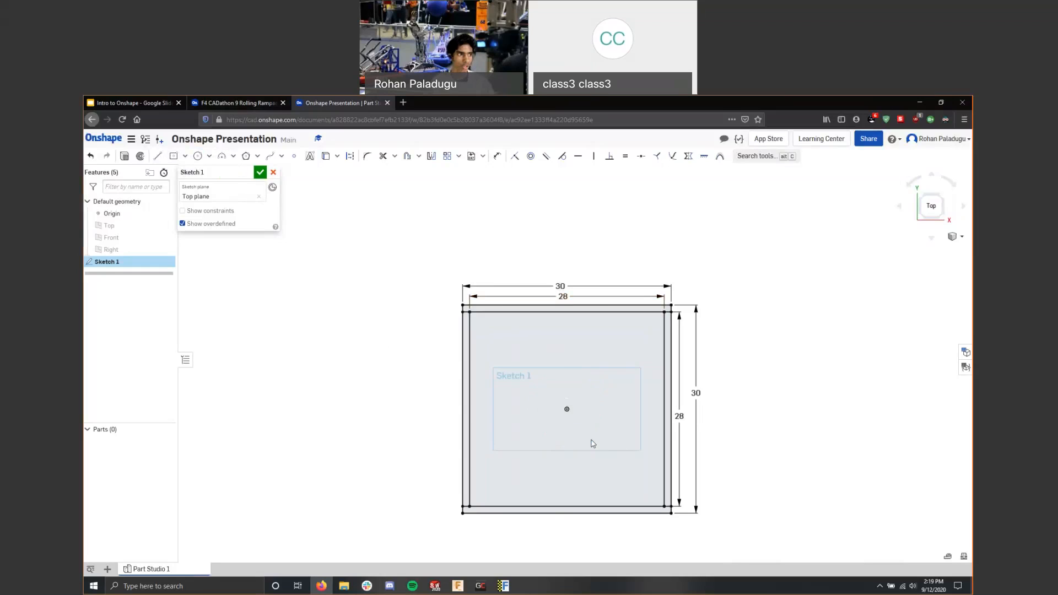
{"action": "key", "text": "g"}
{"action": "key", "text": "Escape"}
{"action": "key", "text": "g"}
{"action": "key", "text": "Escape"}
Finish and close the square frame sketch on the Top plane.
{"action": "left_click", "coordinate": [661, 320]}
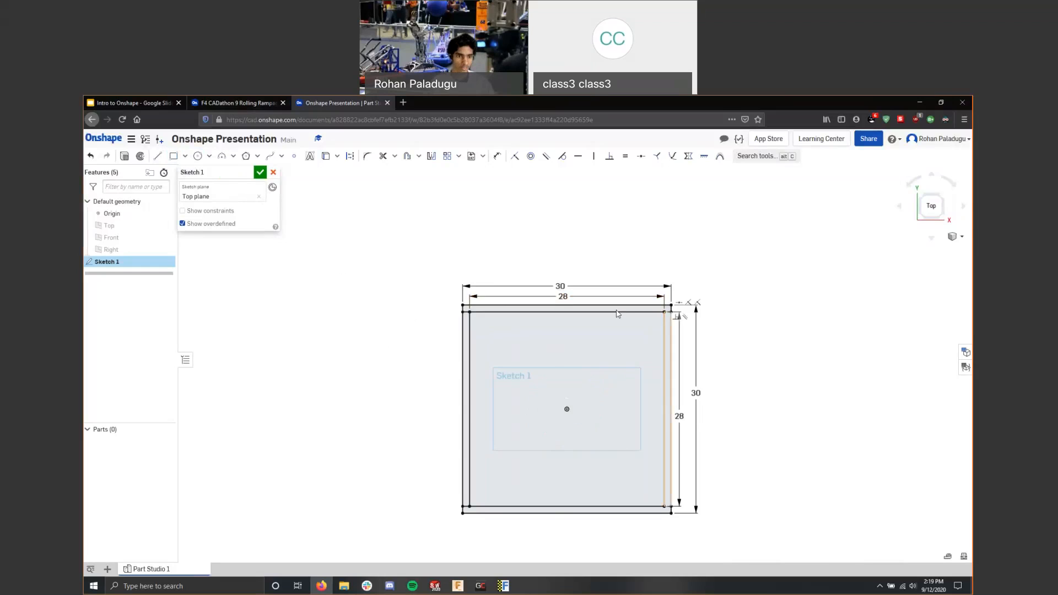
{"action": "left_click", "coordinate": [260, 173]}
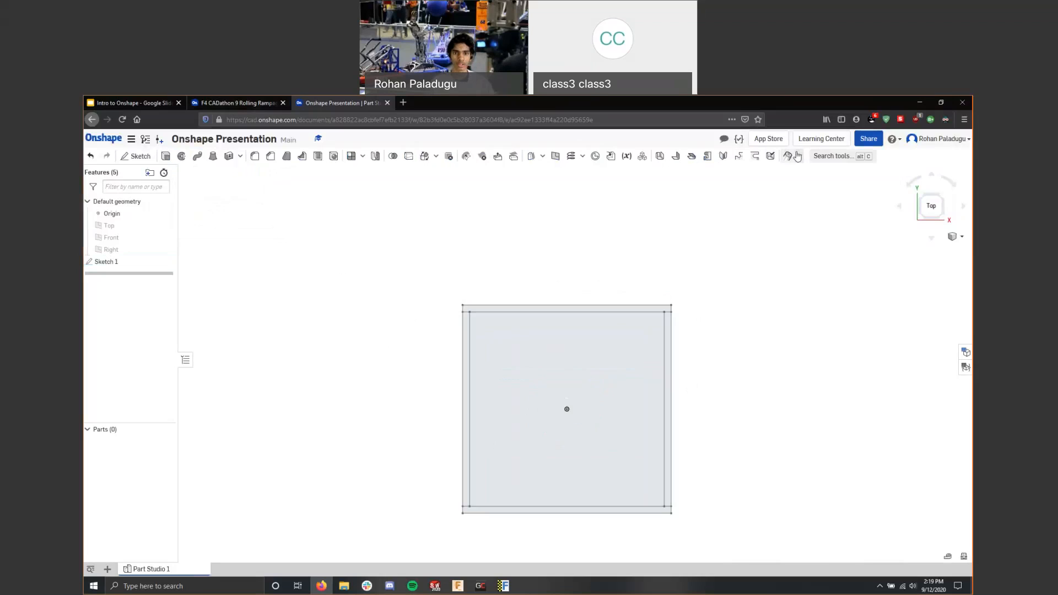
{"action": "left_click", "coordinate": [798, 157]}
{"action": "left_click", "coordinate": [799, 158]}
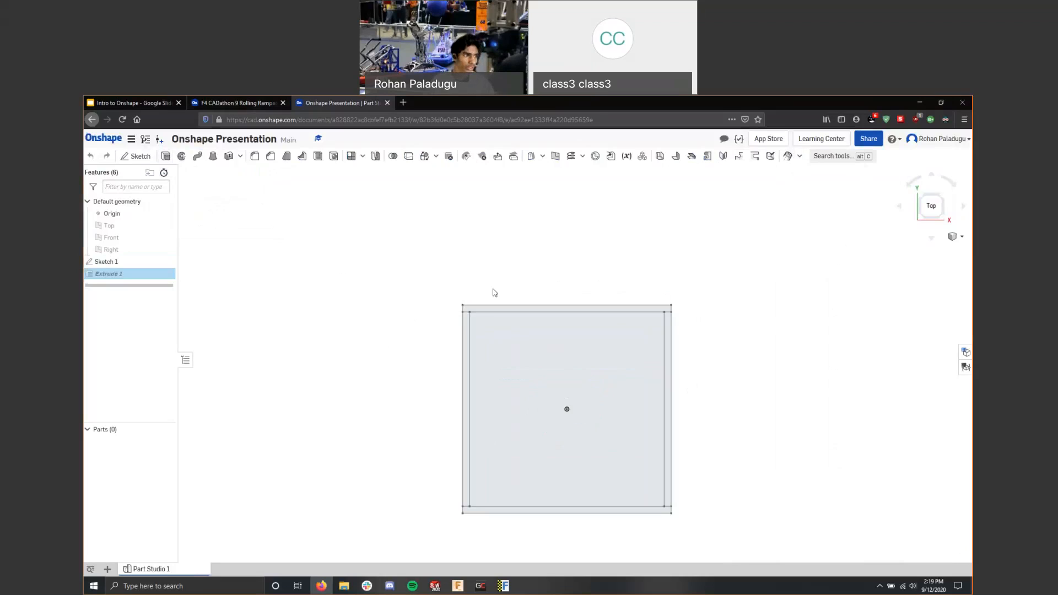
Try to extrude all four bar regions of the frame sketch together as a new solid, 2 in deep.
{"action": "left_click", "coordinate": [476, 307]}
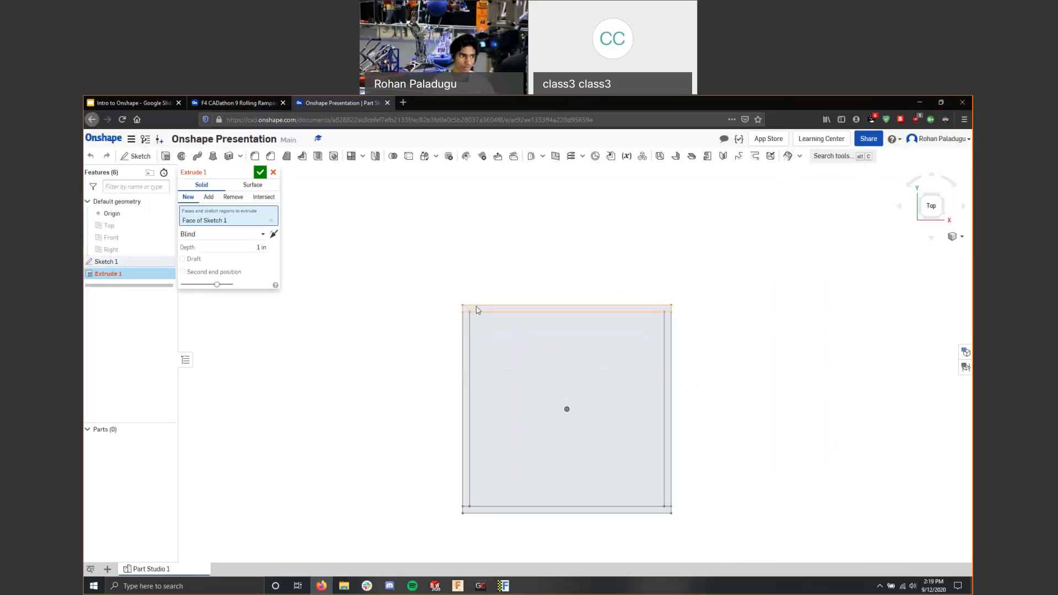
{"action": "left_click", "coordinate": [494, 488]}
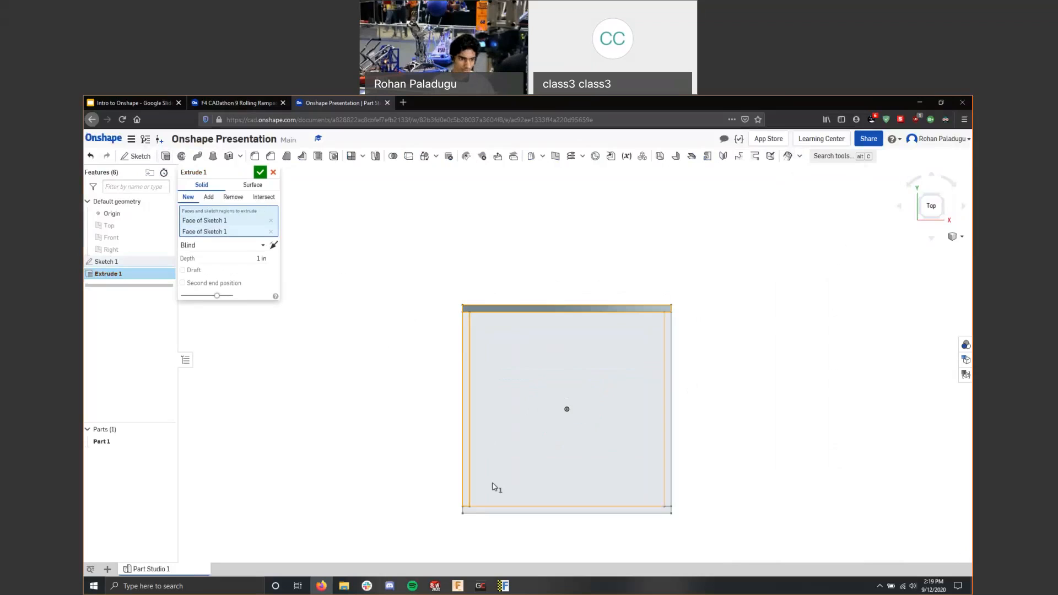
{"action": "left_click", "coordinate": [669, 475]}
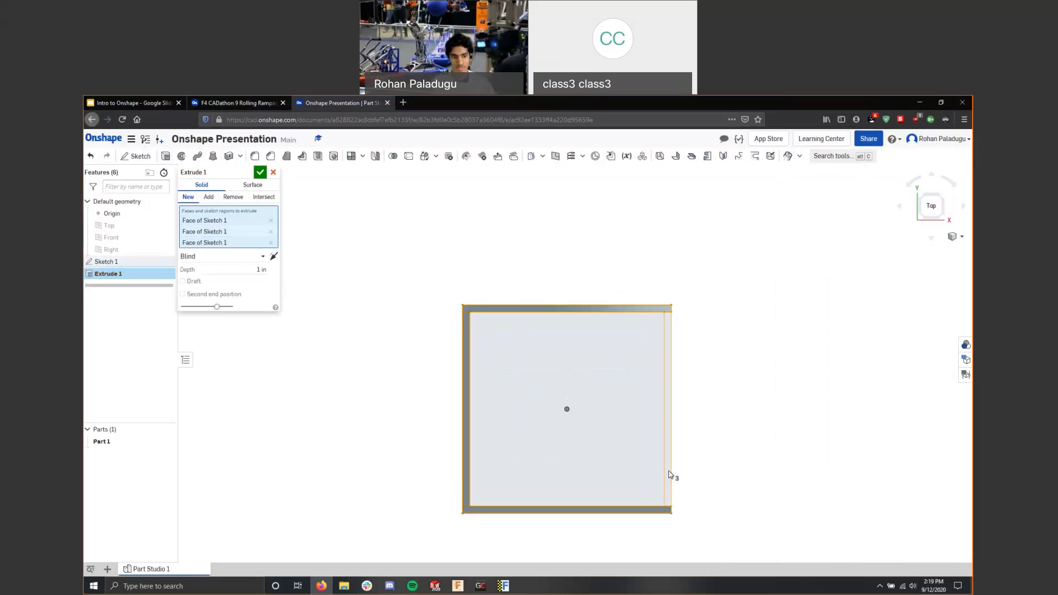
{"action": "left_click", "coordinate": [670, 475]}
{"action": "left_click", "coordinate": [242, 275]}
{"action": "type", "text": "2"}
{"action": "key", "text": "Return"}
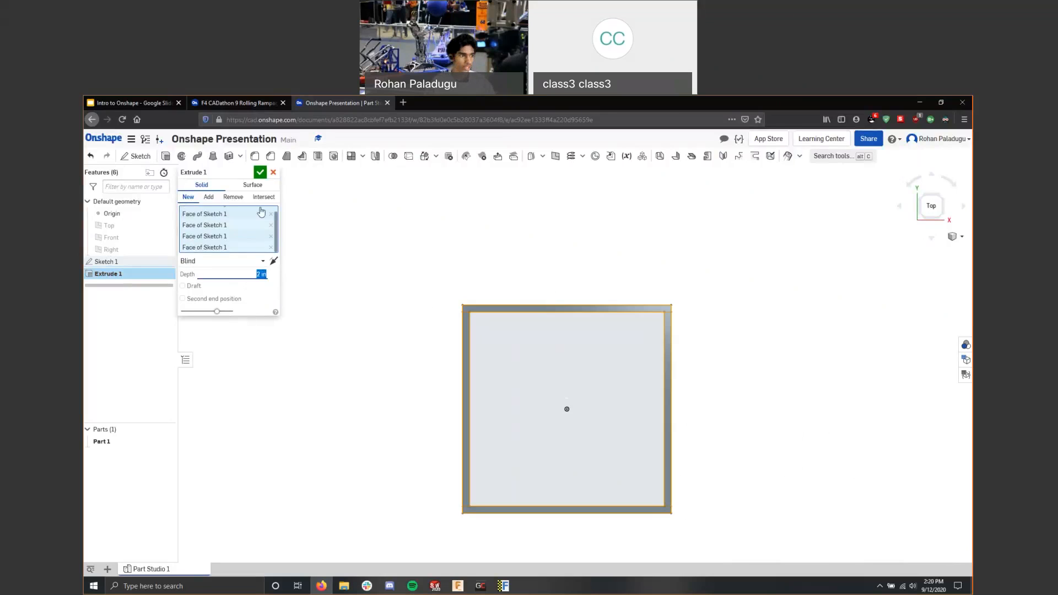
{"action": "key", "text": "Return"}
{"action": "mouse_move", "coordinate": [597, 477]}
{"action": "right_mouse_down"}
{"action": "mouse_move", "coordinate": [616, 407]}
{"action": "mouse_move", "coordinate": [569, 447]}
{"action": "mouse_move", "coordinate": [603, 463]}
{"action": "right_mouse_up"}
{"action": "scroll", "coordinate": [616, 408], "scroll_direction": "up", "scroll_amount": 3}
{"action": "scroll", "coordinate": [590, 460], "scroll_direction": "down", "scroll_amount": 4}
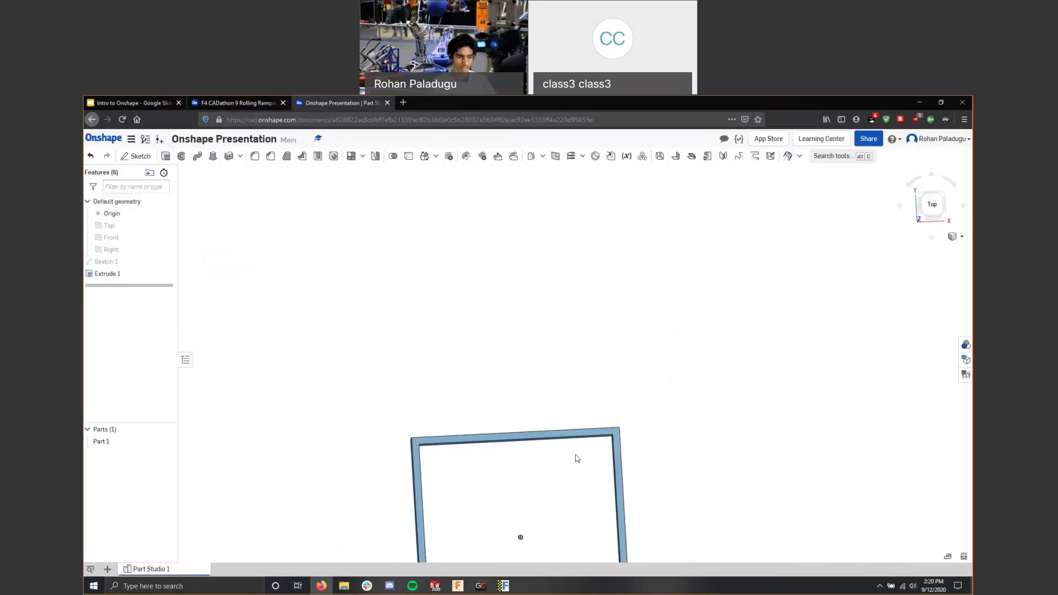
{"action": "middle_click_drag", "start_coordinate": [575, 455], "coordinate": [578, 290]}
{"action": "left_click", "coordinate": [931, 205]}
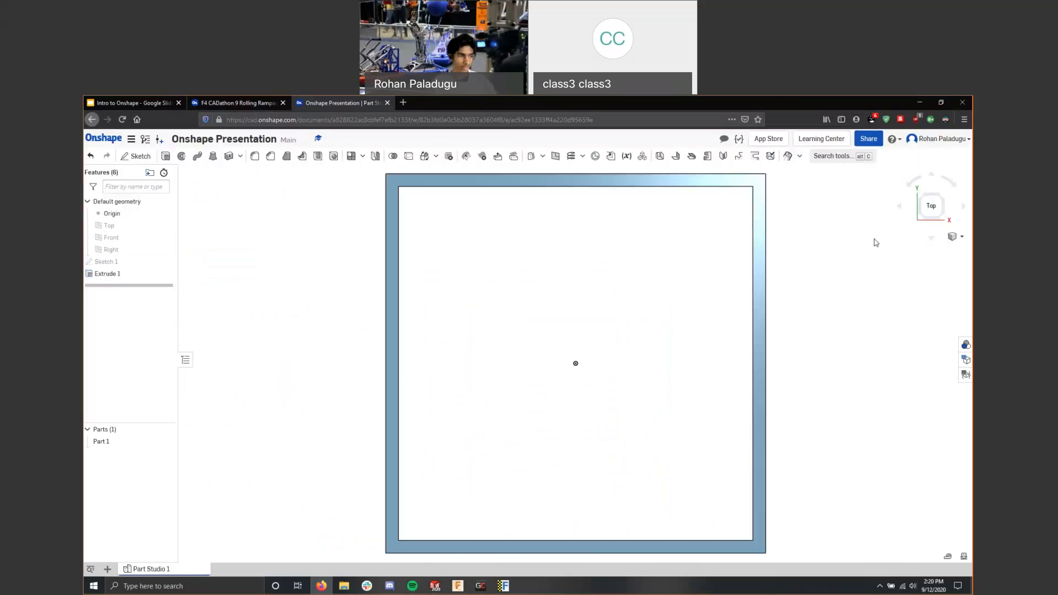
Undo the 2 in frame extrusion and discard a new extrude of only the upper bar region.
{"action": "left_click_drag", "start_coordinate": [170, 283], "coordinate": [168, 271]}
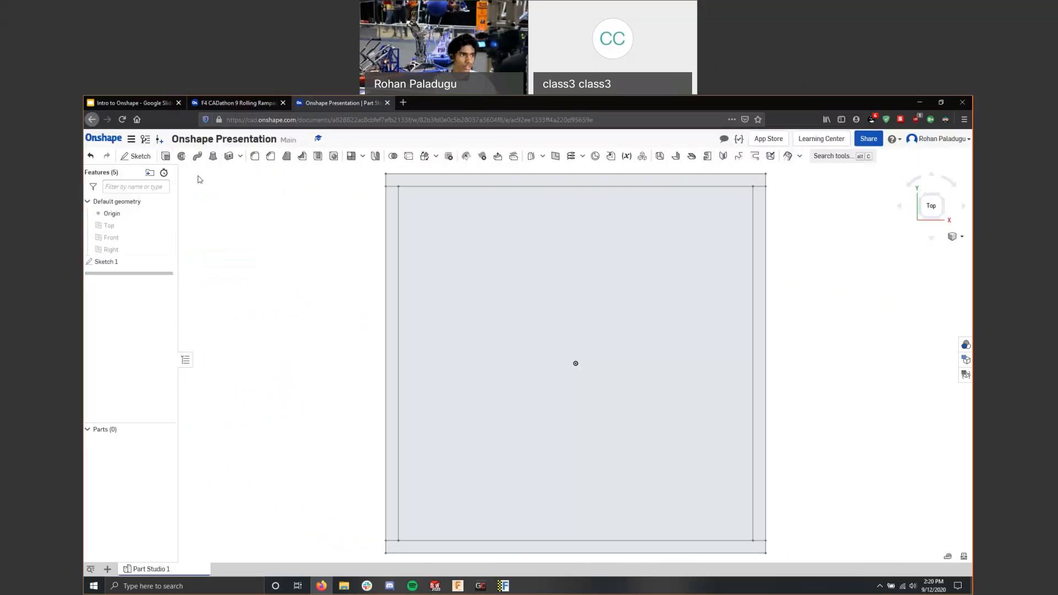
{"action": "key", "text": "ctrl+z"}
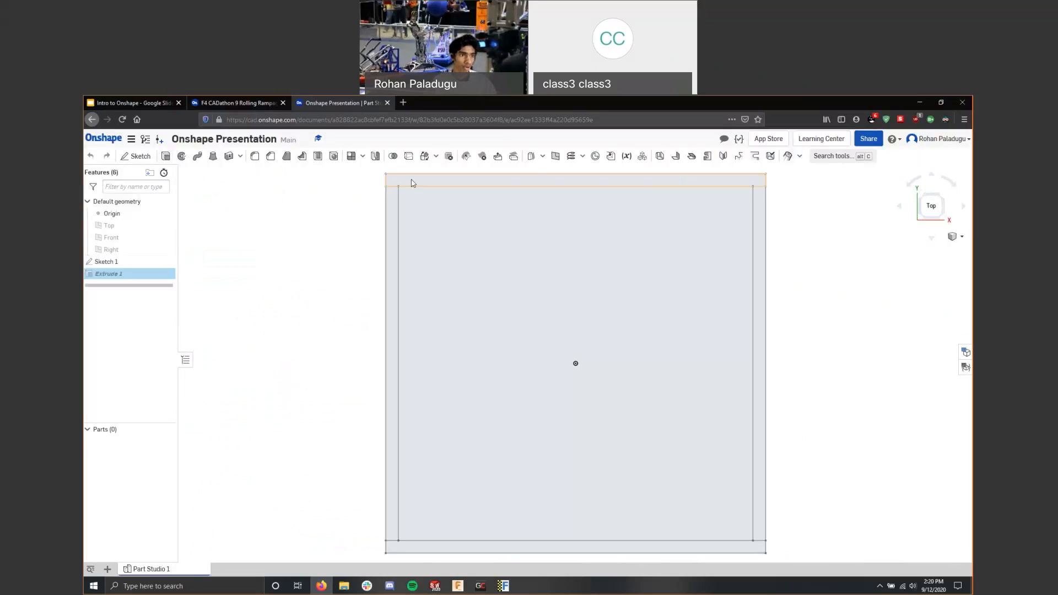
{"action": "left_click", "coordinate": [413, 183]}
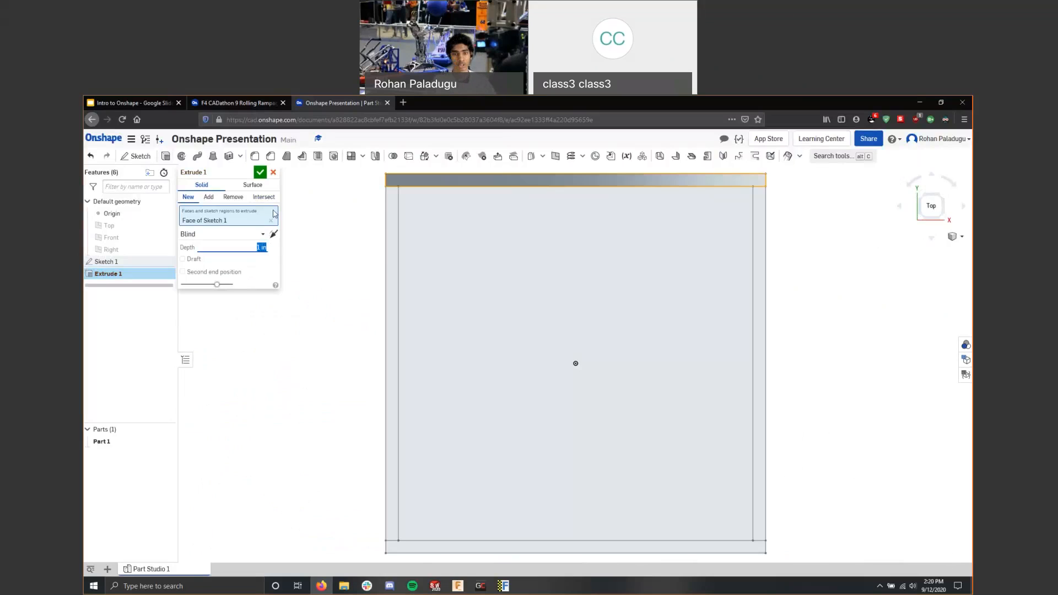
{"action": "left_click", "coordinate": [273, 173]}
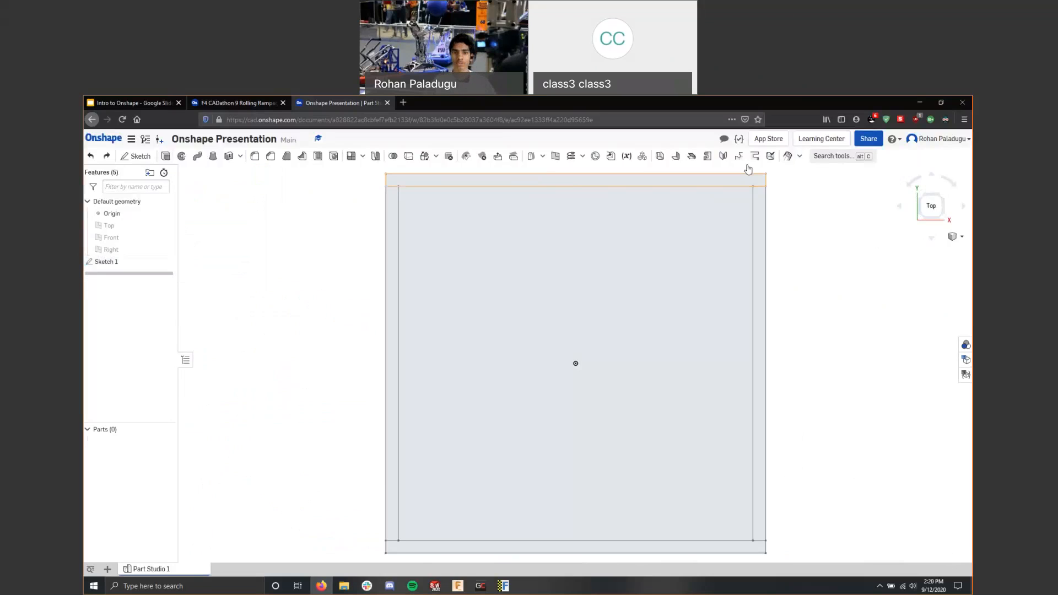
Search other documents for custom features using "julias featurescripts".
{"action": "left_click", "coordinate": [799, 158]}
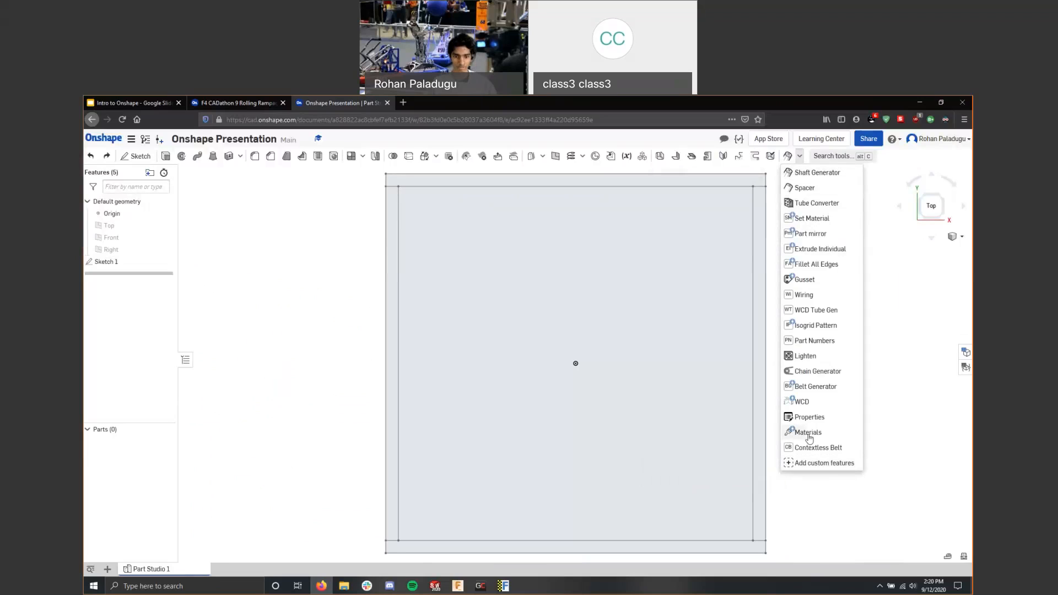
{"action": "left_click", "coordinate": [790, 464]}
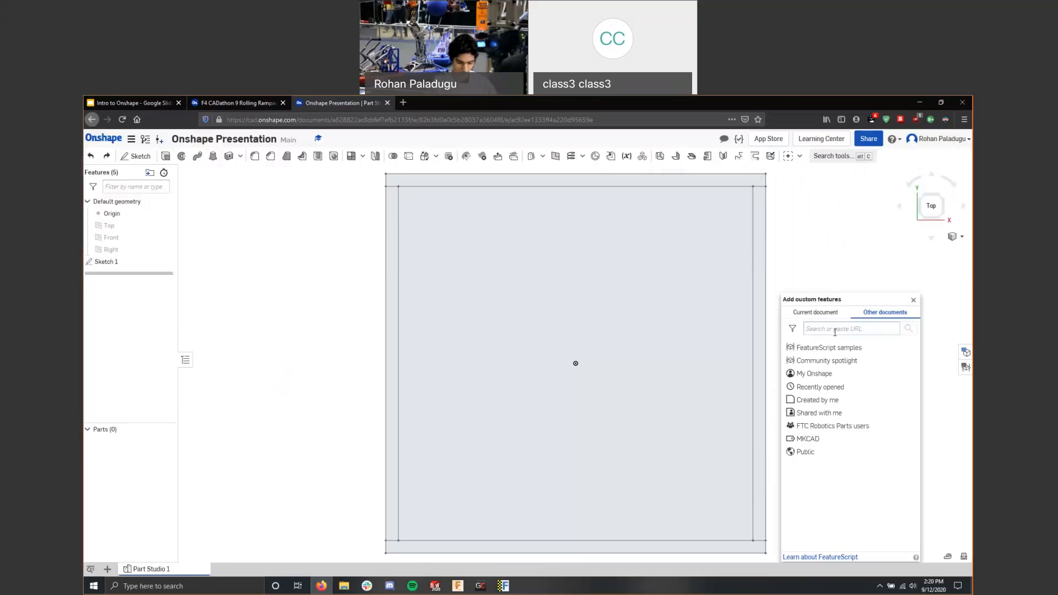
{"action": "left_click", "coordinate": [834, 328]}
{"action": "type", "text": "julia"}
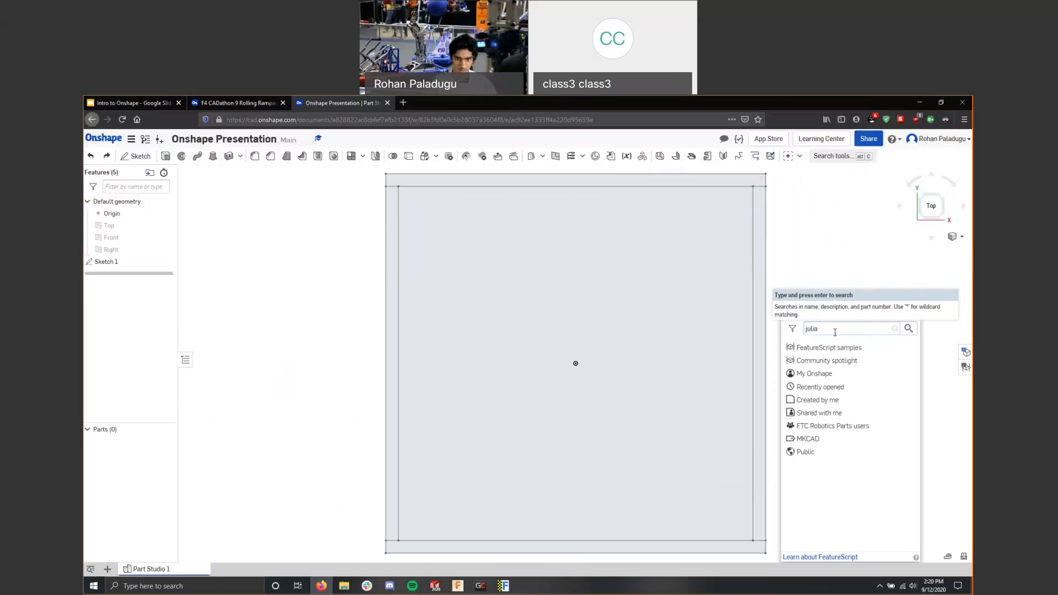
{"action": "type", "text": "s features"}
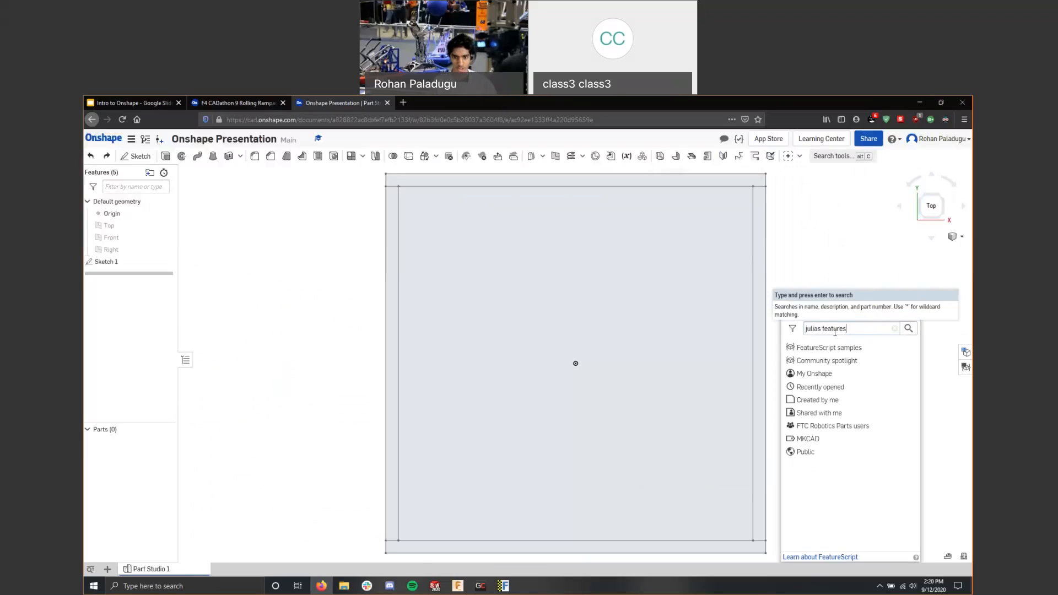
{"action": "type", "text": "cripts"}
{"action": "key", "text": "Return"}
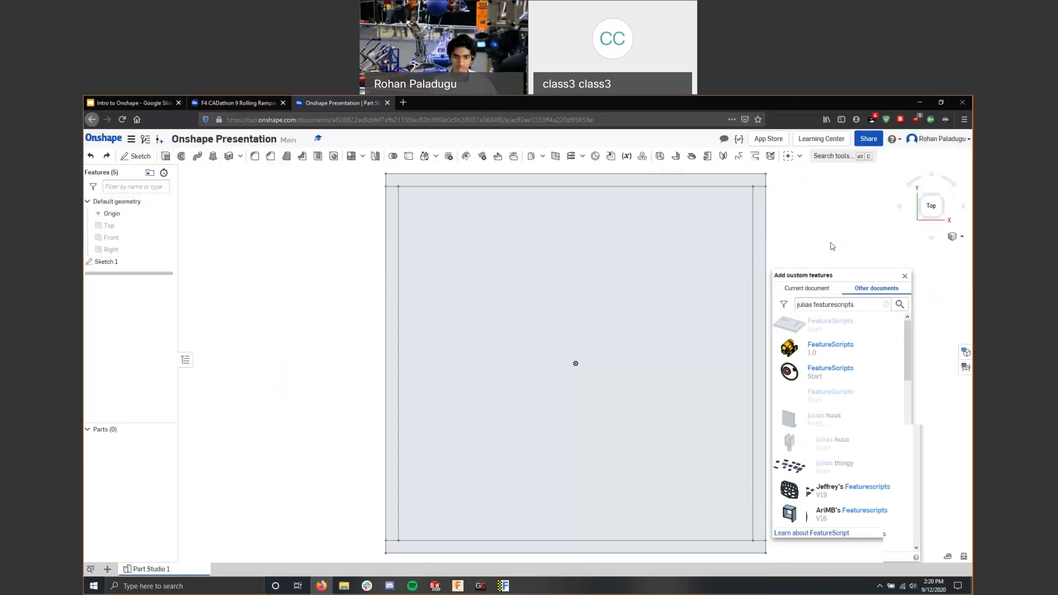
{"action": "scroll", "coordinate": [786, 371], "scroll_direction": "down", "scroll_amount": 5}
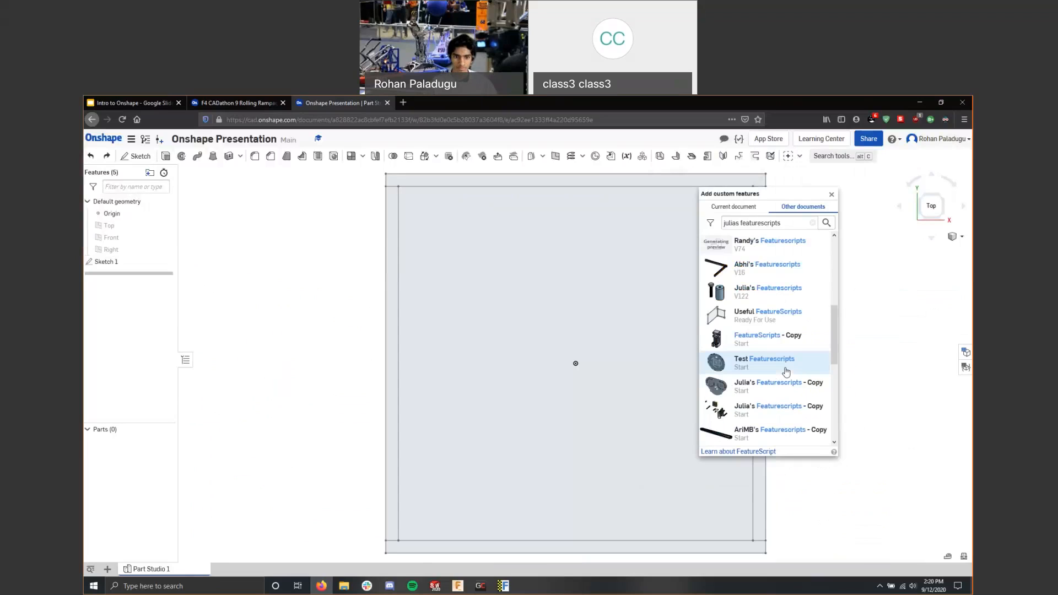
{"action": "scroll", "coordinate": [785, 373], "scroll_direction": "up", "scroll_amount": 3}
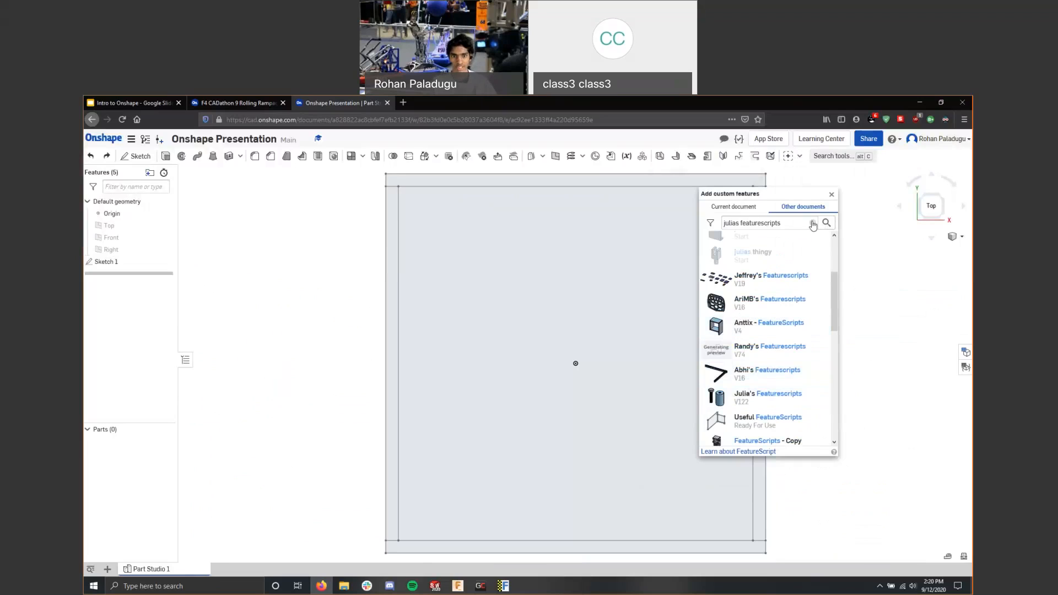
Examine the custom features offered in Julia's Featurescripts V122, and leave the custom feature search without adding any.
{"action": "left_click", "coordinate": [770, 396]}
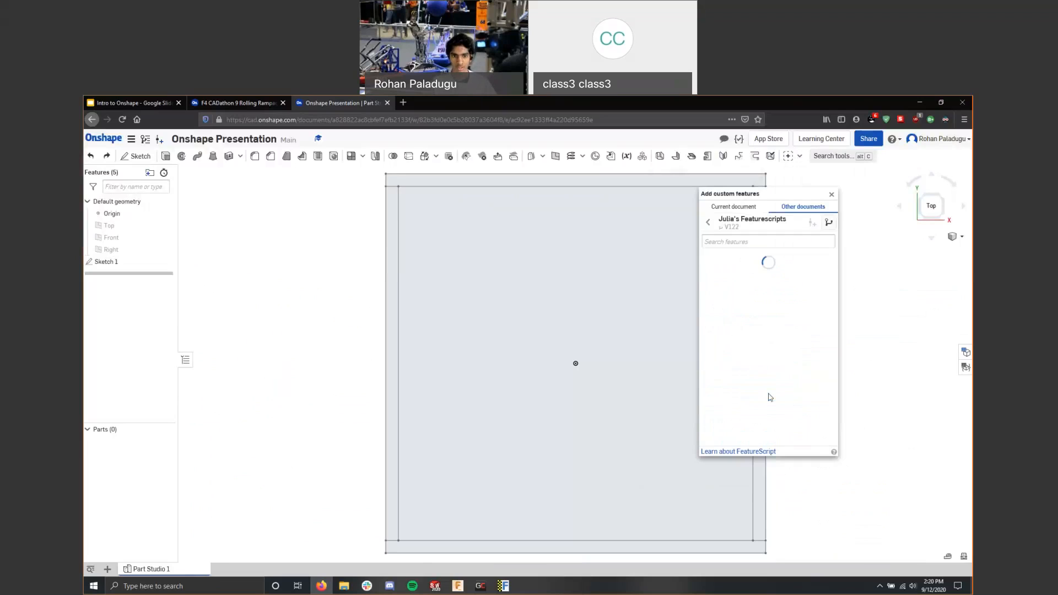
{"action": "scroll", "coordinate": [771, 400], "scroll_direction": "down", "scroll_amount": 5}
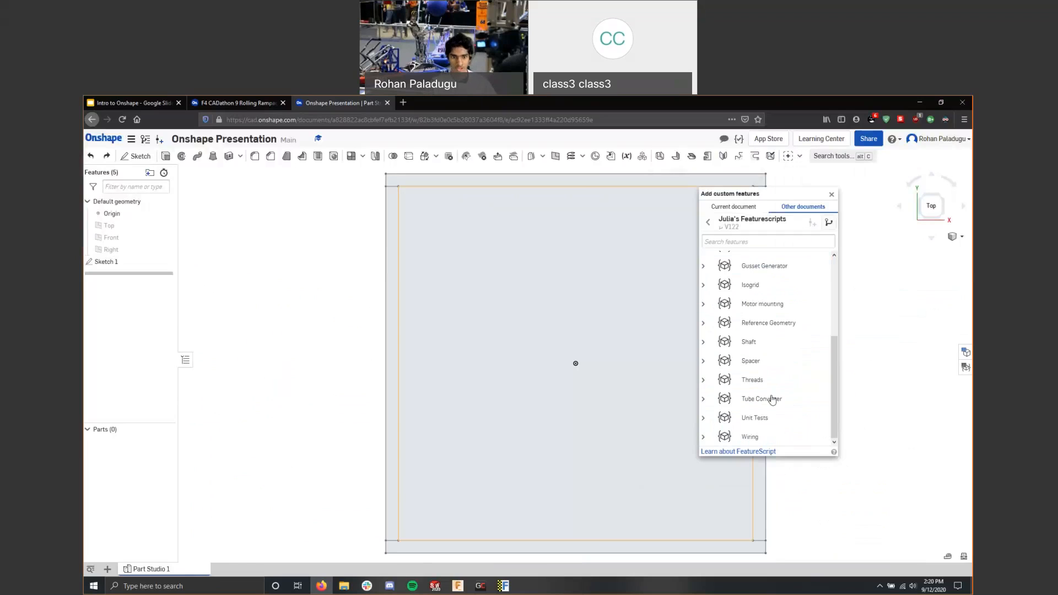
{"action": "scroll", "coordinate": [771, 400], "scroll_direction": "up", "scroll_amount": 5}
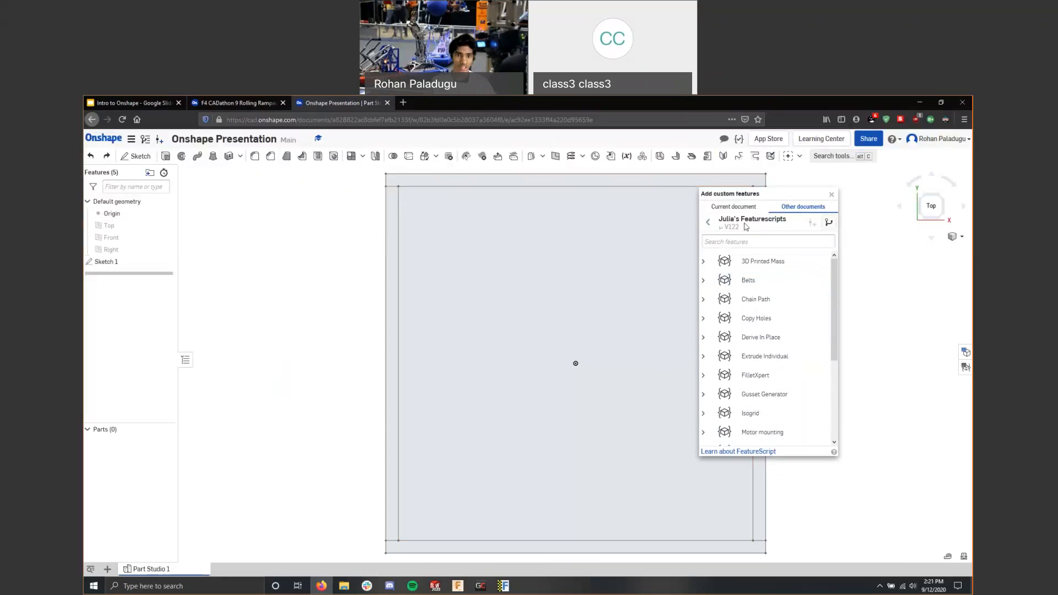
{"action": "left_click", "coordinate": [708, 222]}
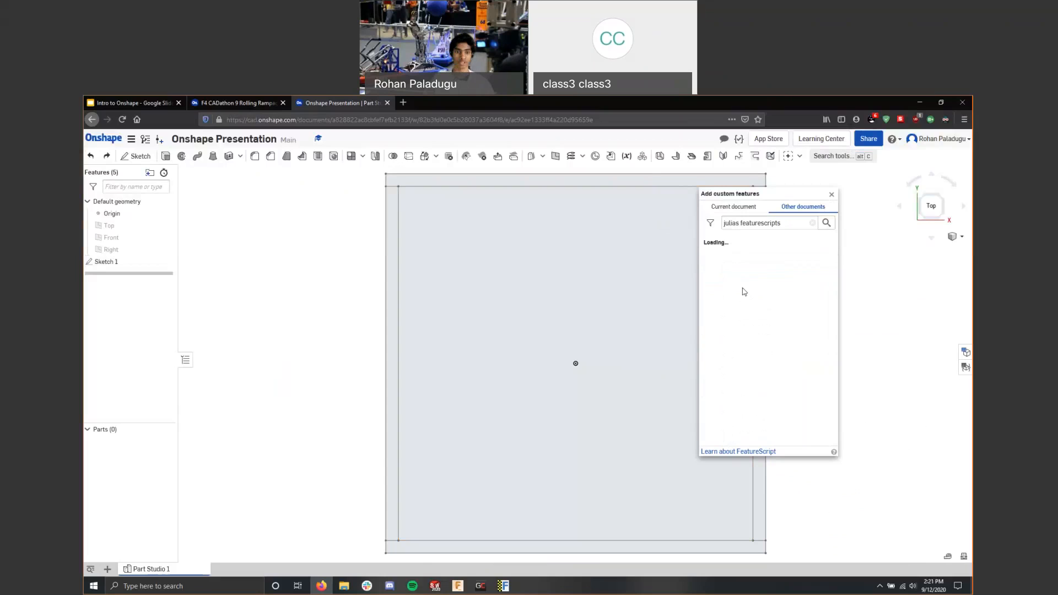
{"action": "left_click", "coordinate": [812, 223]}
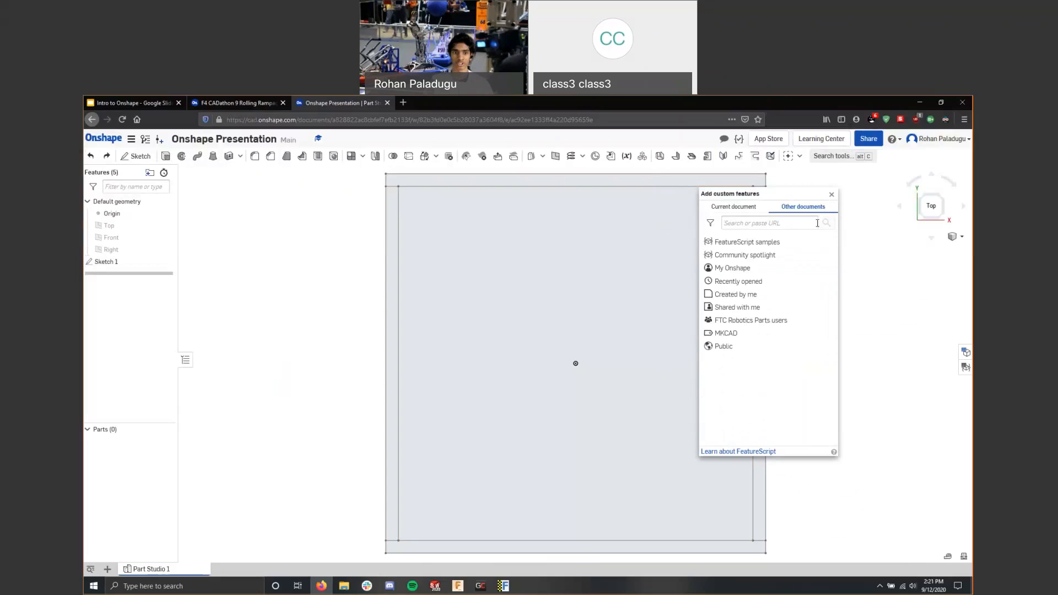
{"action": "left_click", "coordinate": [831, 195]}
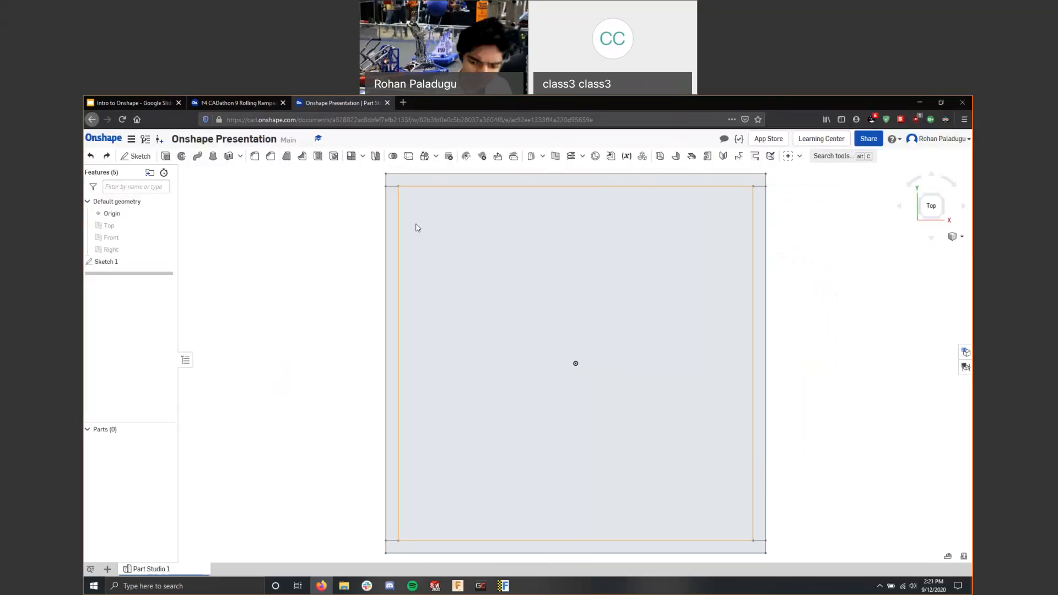
Start Extrude Individual and add all four bar regions of the frame sketch as the regions to extrude.
{"action": "left_click", "coordinate": [799, 156]}
{"action": "left_click", "coordinate": [799, 248]}
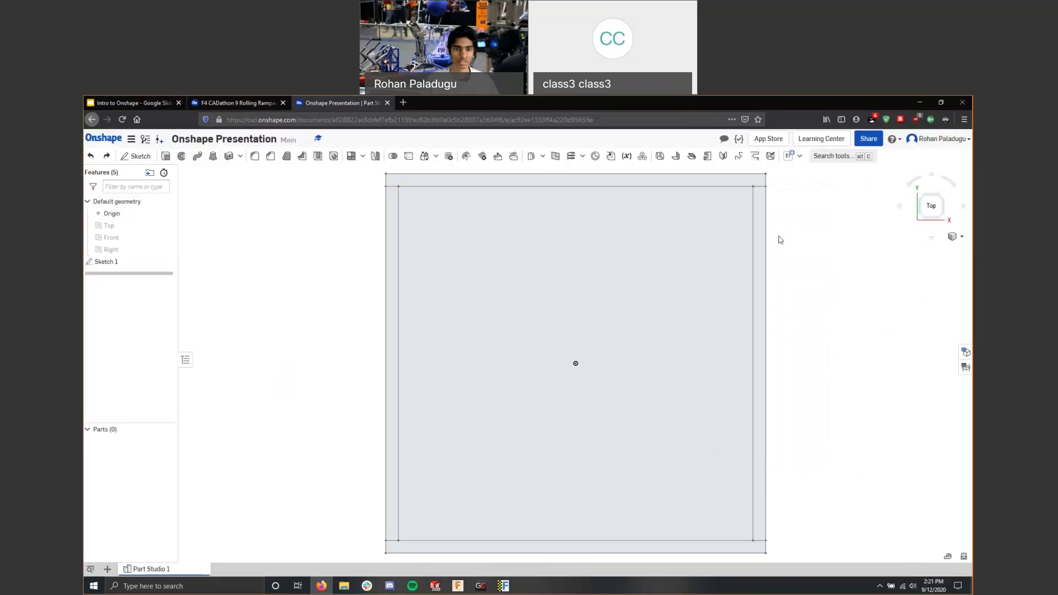
{"action": "left_click", "coordinate": [739, 182]}
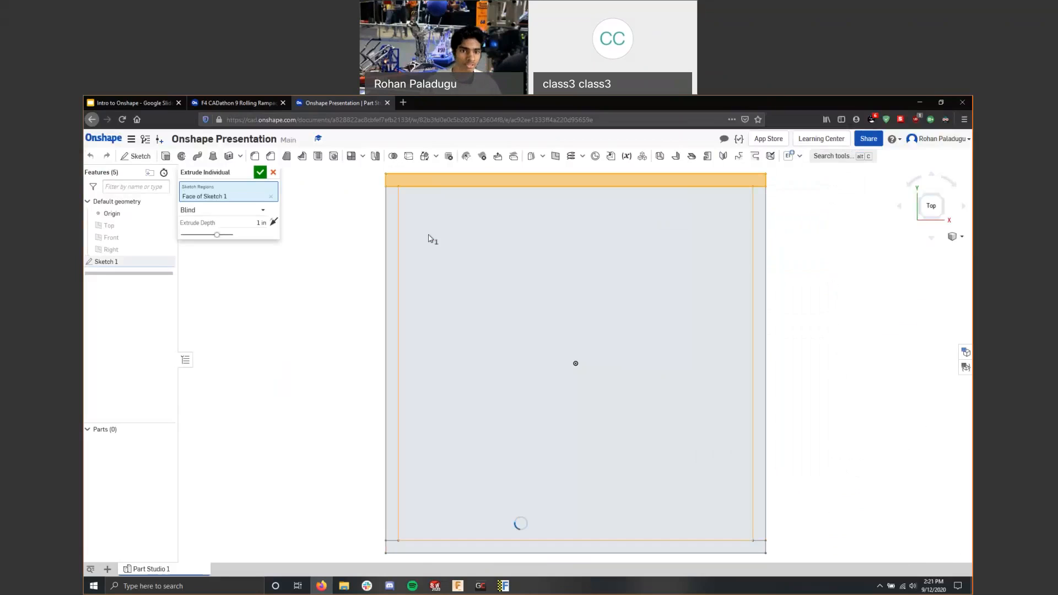
{"action": "left_click", "coordinate": [388, 249]}
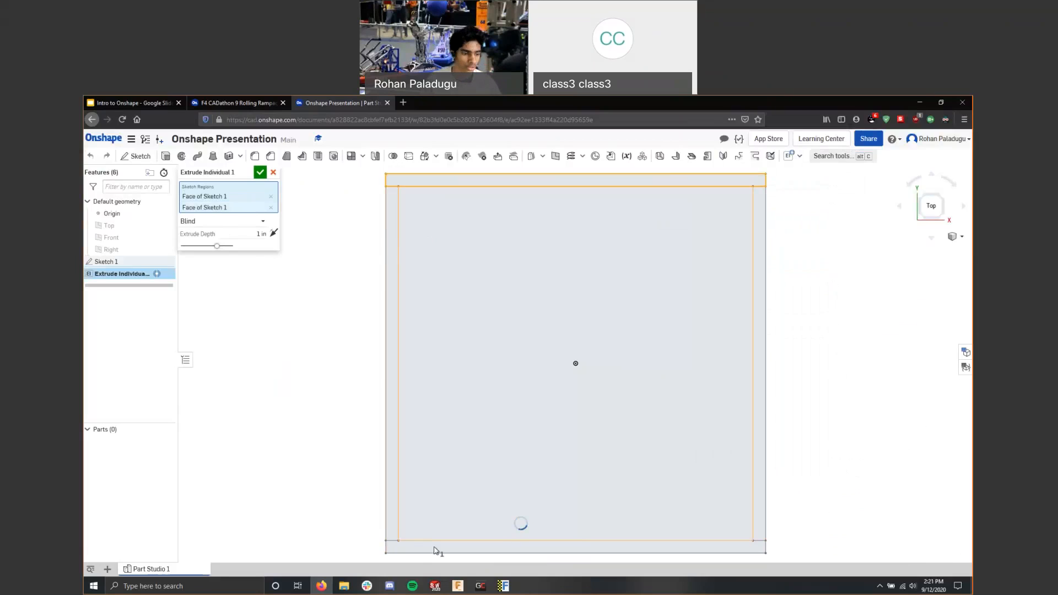
{"action": "left_click", "coordinate": [628, 550]}
{"action": "left_click", "coordinate": [392, 373]}
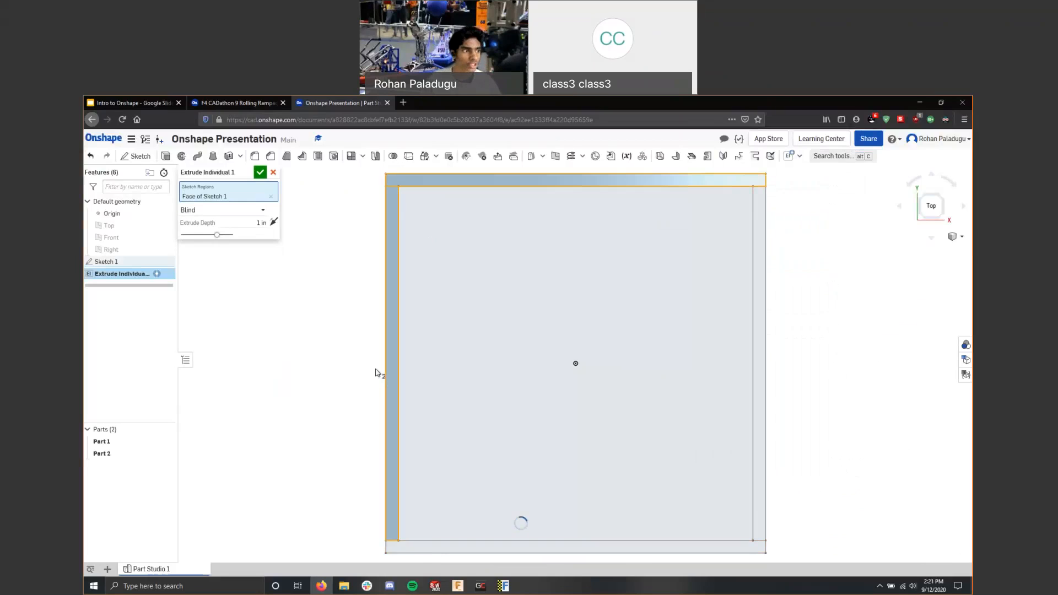
{"action": "left_click", "coordinate": [759, 367]}
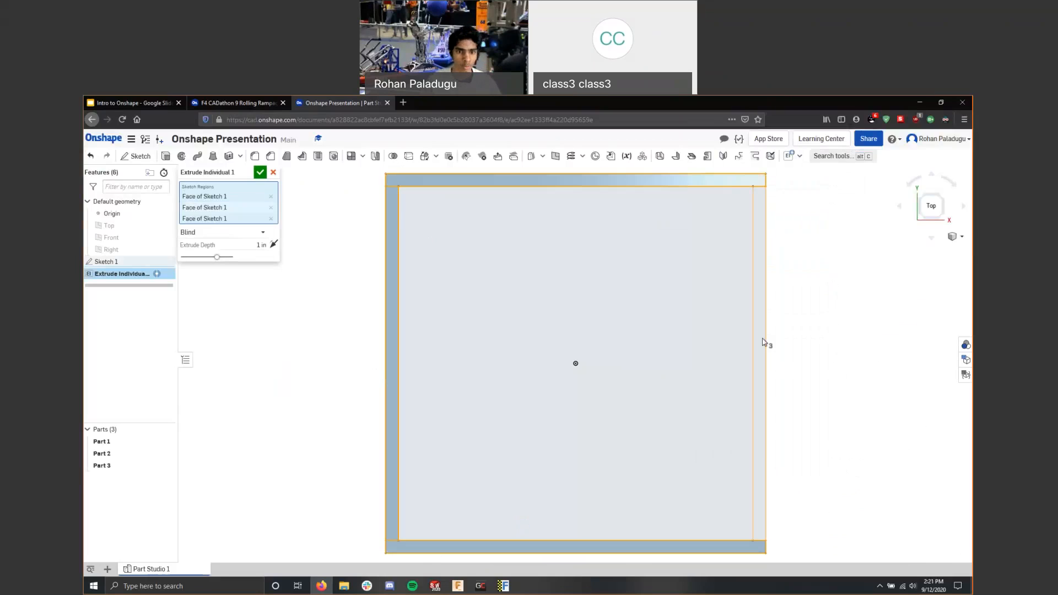
{"action": "left_click", "coordinate": [763, 342]}
Extrude the four bar regions as separate parts, Blind, with a depth of 2 in.
{"action": "left_click", "coordinate": [263, 240]}
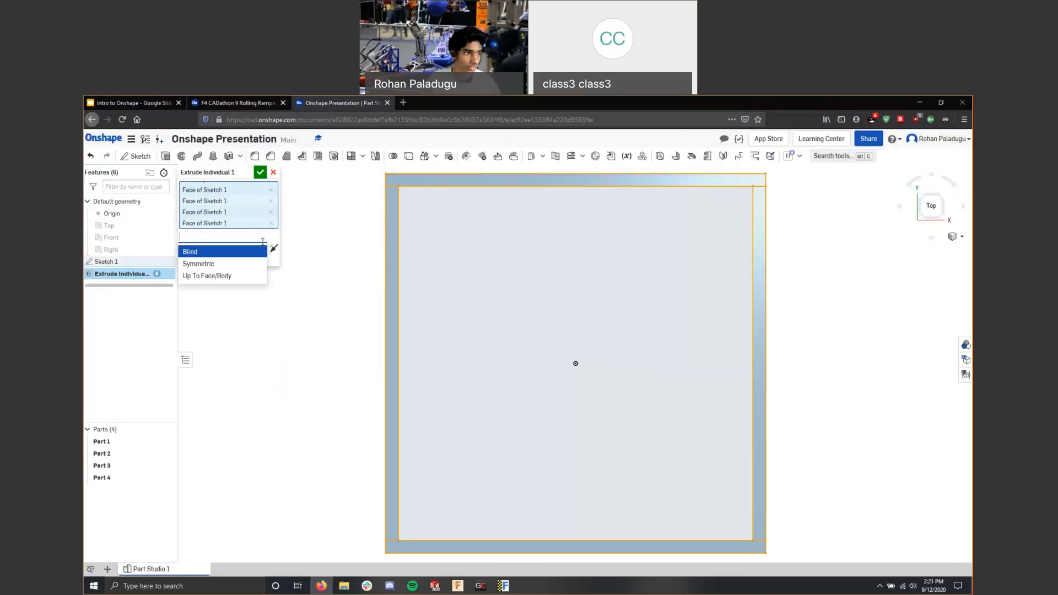
{"action": "left_click", "coordinate": [244, 252]}
{"action": "left_click", "coordinate": [244, 254]}
{"action": "type", "text": "2"}
{"action": "key", "text": "Return"}
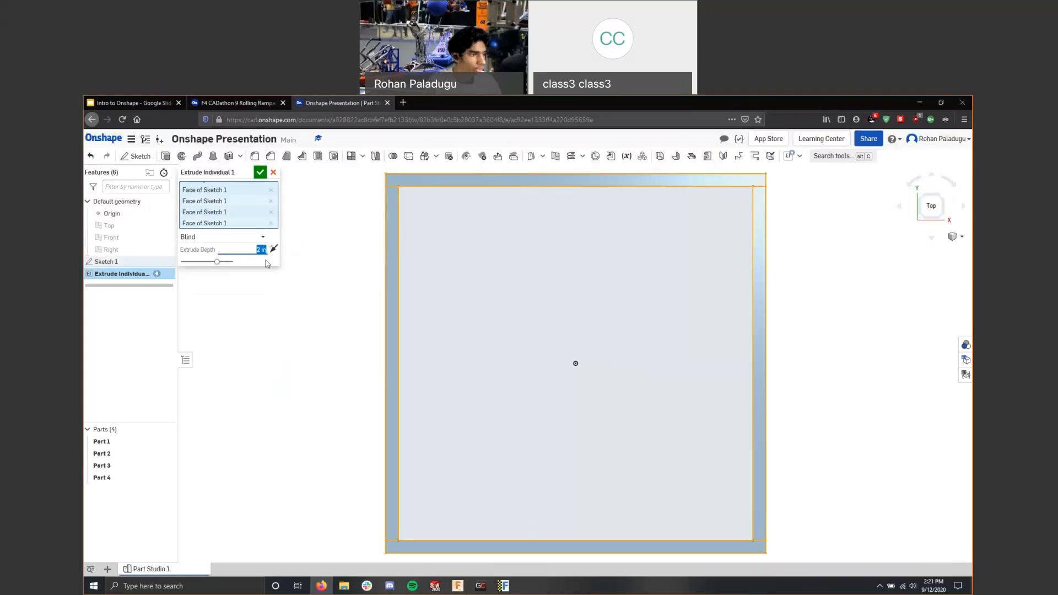
{"action": "right_click_drag", "start_coordinate": [373, 293], "coordinate": [331, 210]}
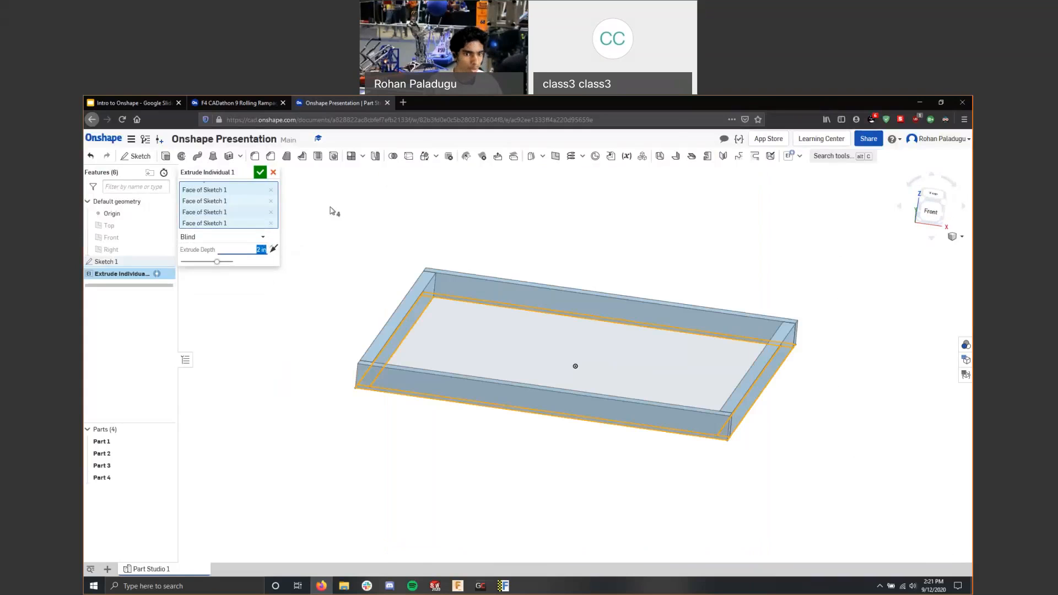
{"action": "left_click", "coordinate": [262, 173]}
{"action": "right_click_drag", "start_coordinate": [795, 397], "coordinate": [503, 279]}
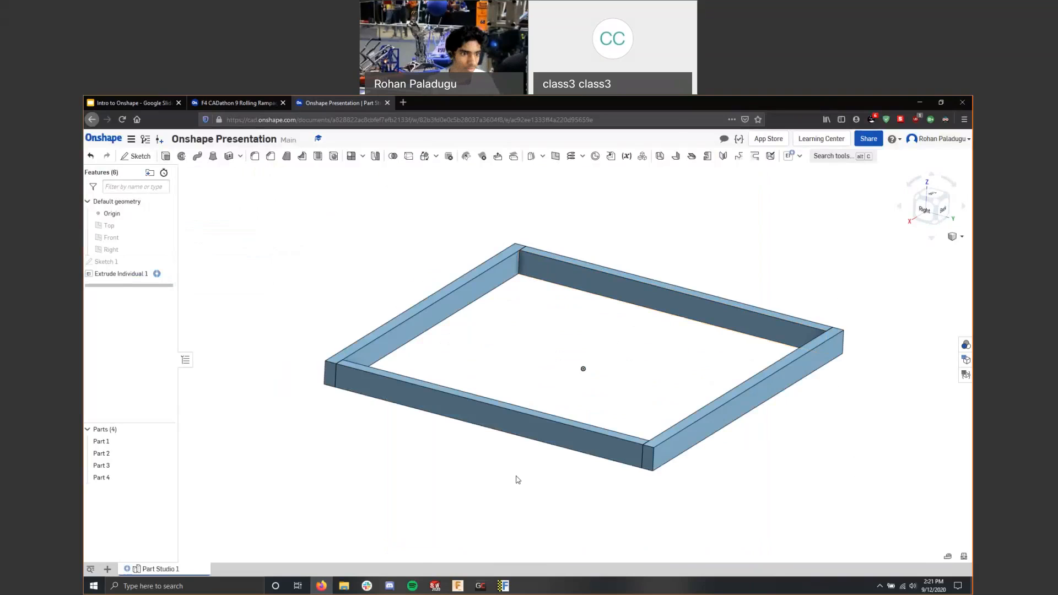
Undo the individual extrusion and the frame sketch to leave the part studio empty.
{"action": "key", "text": "ctrl+z"}
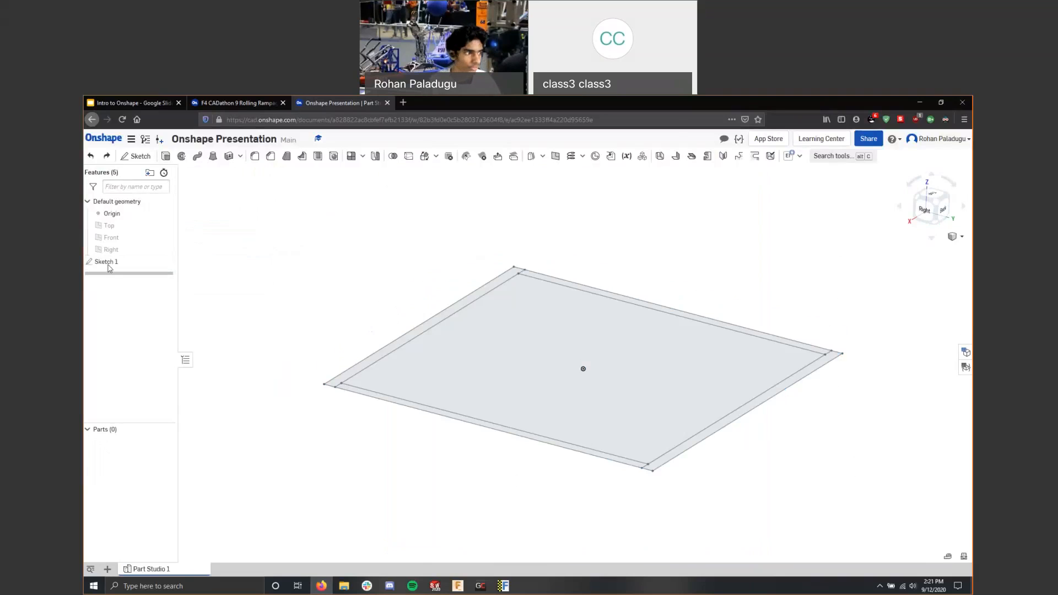
{"action": "right_click", "coordinate": [109, 263]}
{"action": "left_click", "coordinate": [709, 309]}
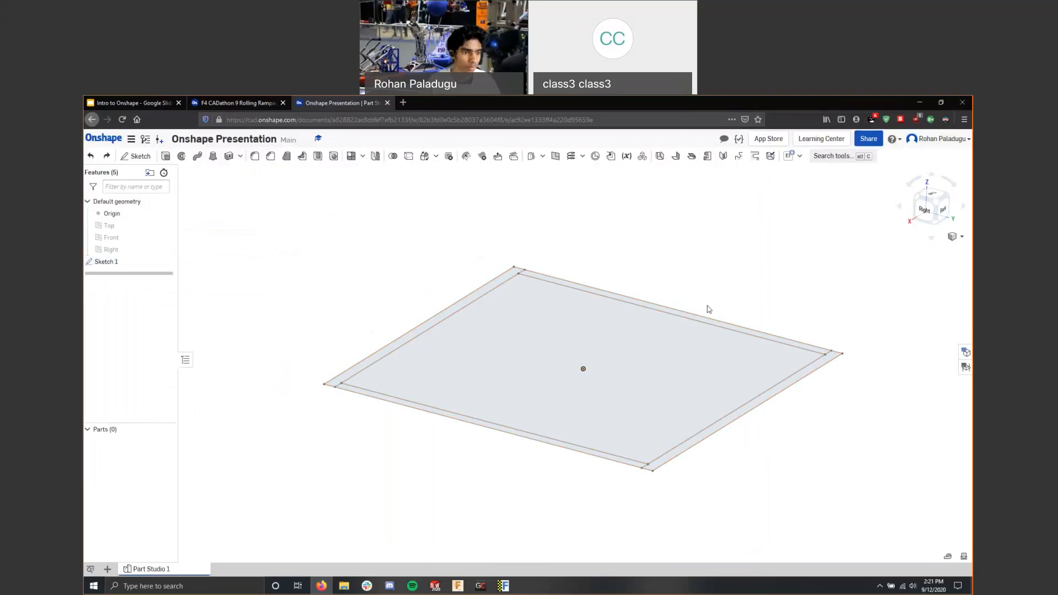
{"action": "key", "text": "ctrl+z"}
Insert a WCD custom feature with 30 in top bar length, 30 in side bar length and 0 in edge offset.
{"action": "left_click", "coordinate": [791, 159]}
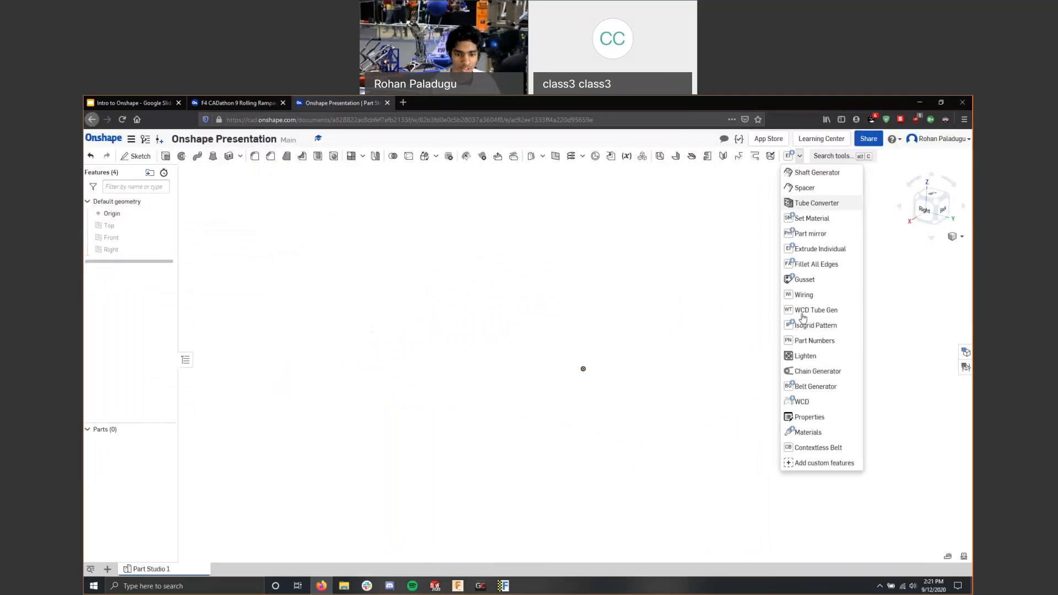
{"action": "left_click", "coordinate": [805, 401]}
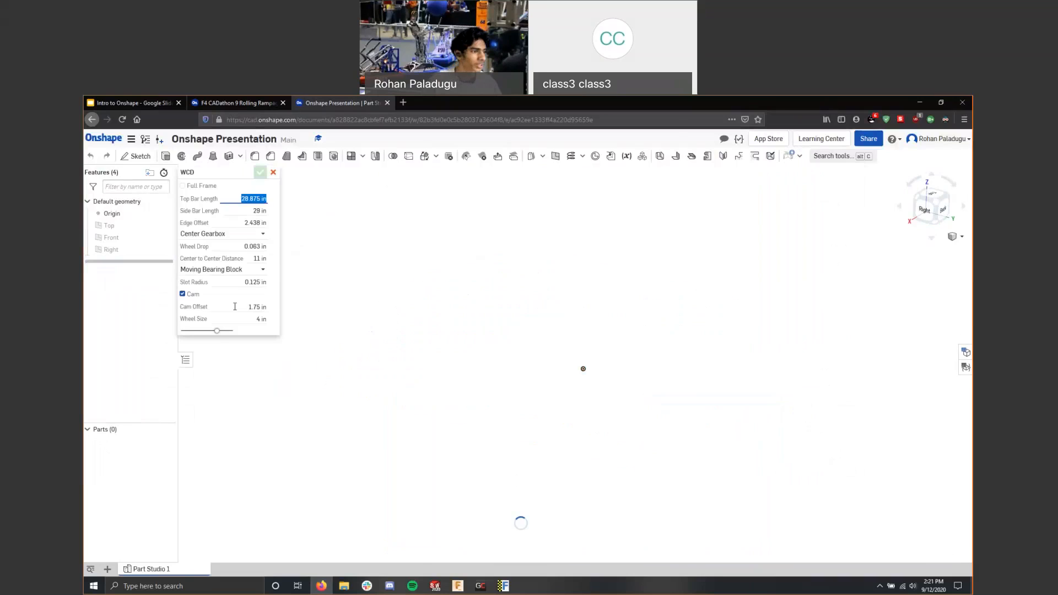
{"action": "mouse_move", "coordinate": [672, 352]}
{"action": "right_mouse_down"}
{"action": "mouse_move", "coordinate": [726, 363]}
{"action": "mouse_move", "coordinate": [686, 344]}
{"action": "right_mouse_up"}
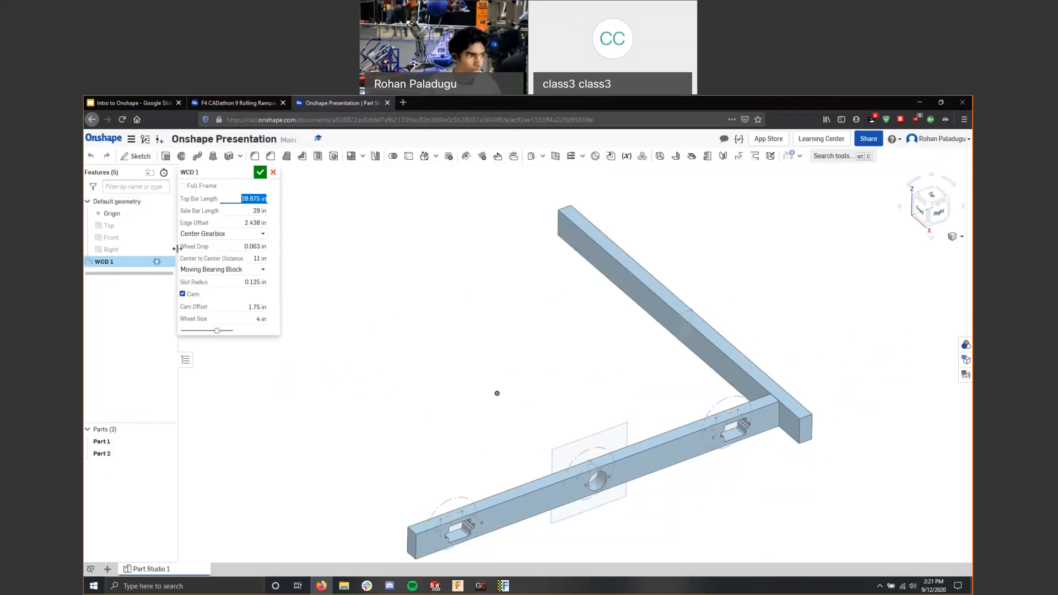
{"action": "type", "text": "30"}
{"action": "key", "text": "Tab"}
{"action": "type", "text": "30"}
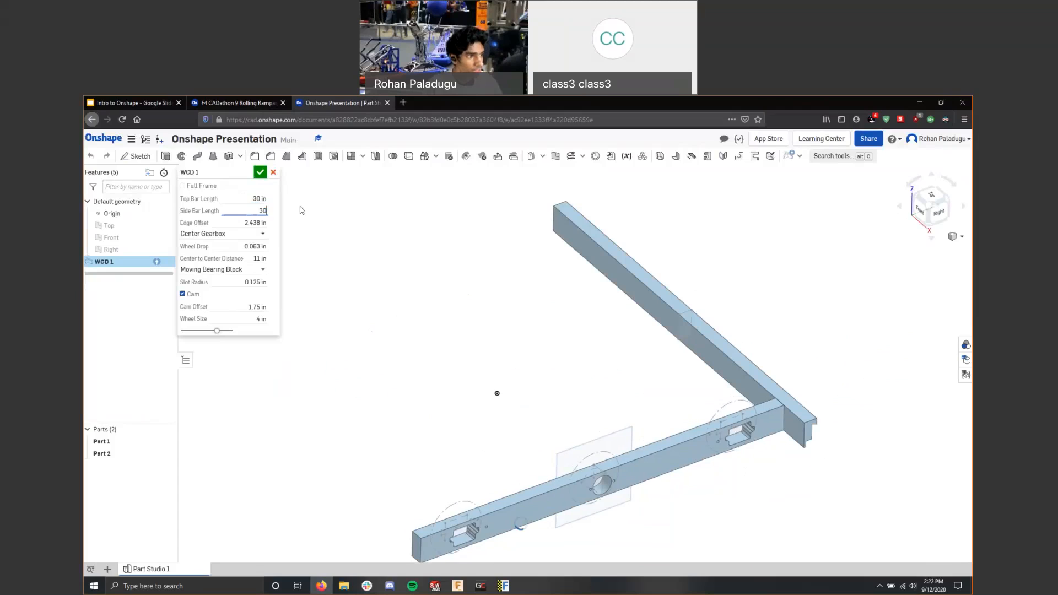
{"action": "key", "text": "Tab"}
{"action": "type", "text": "0"}
{"action": "key", "text": "Tab"}
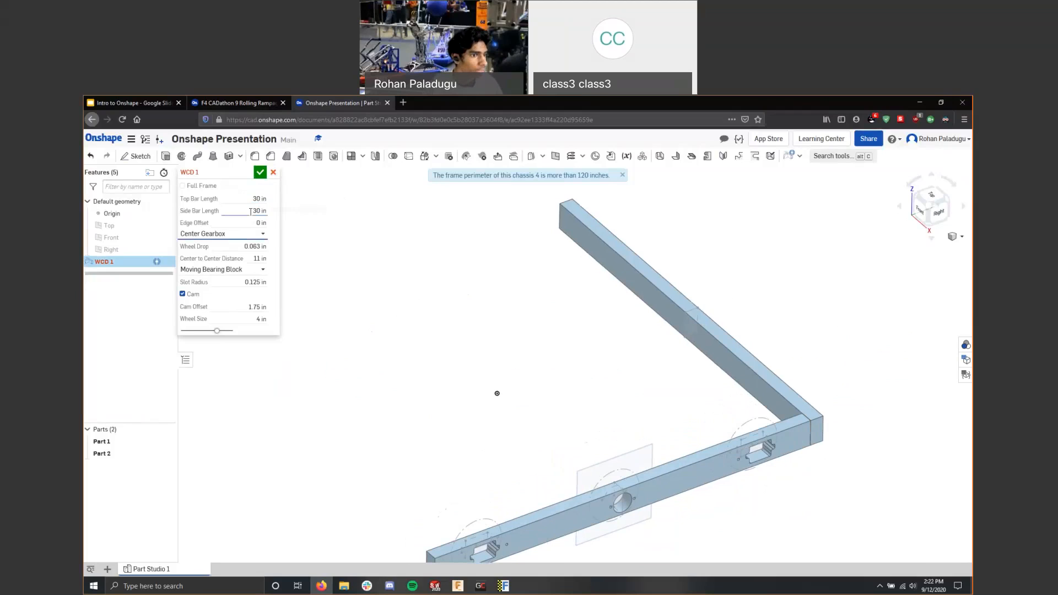
Read the frame perimeter notice and enable the Full Frame option of the WCD feature.
{"action": "left_click_drag", "start_coordinate": [449, 175], "coordinate": [508, 179]}
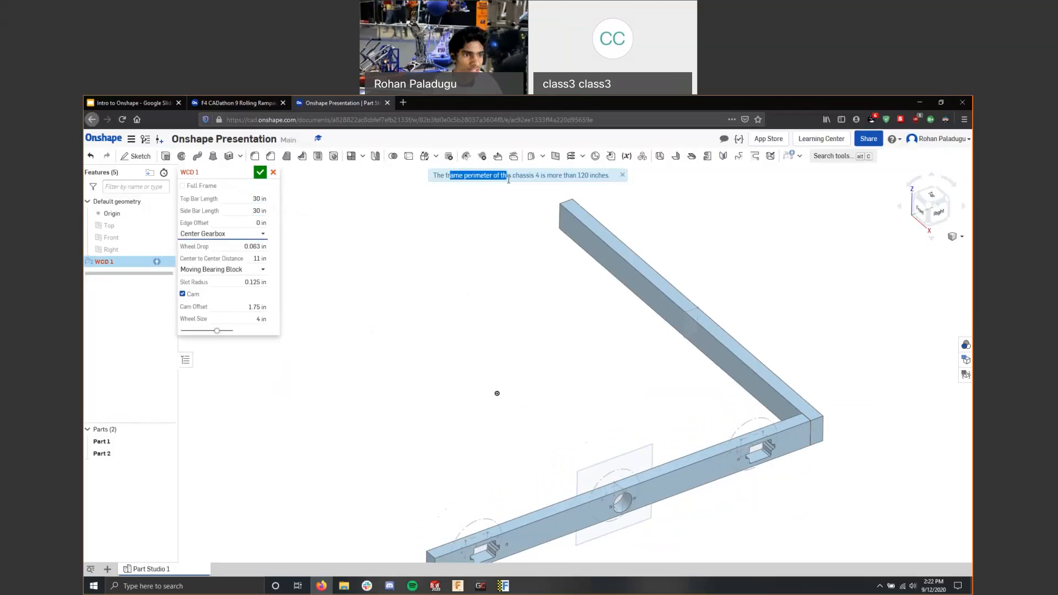
{"action": "left_click", "coordinate": [572, 175]}
{"action": "left_click", "coordinate": [183, 185]}
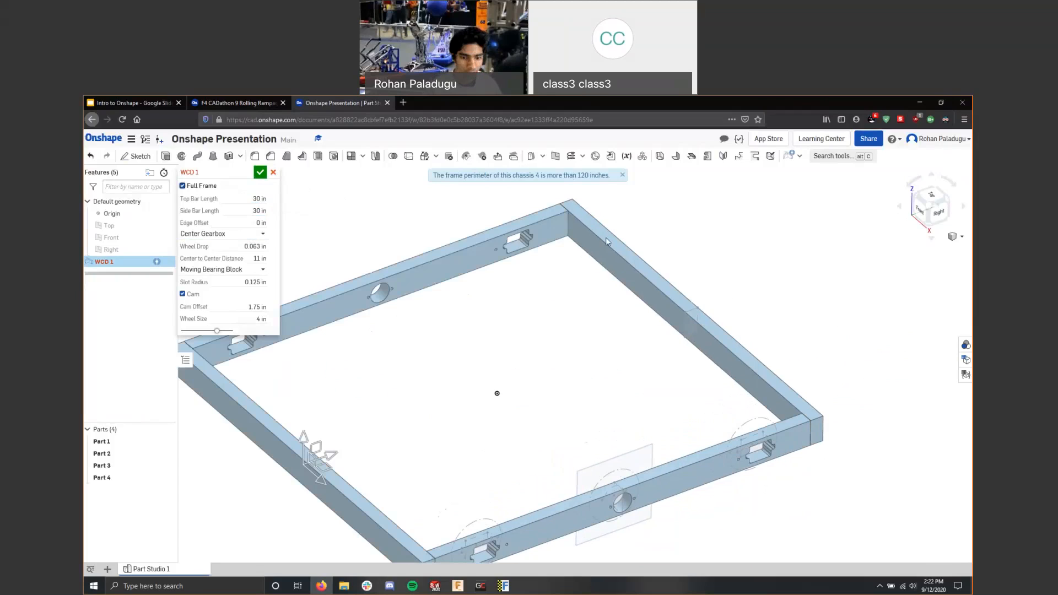
{"action": "scroll", "coordinate": [583, 319], "scroll_direction": "down", "scroll_amount": 3}
{"action": "right_click_drag", "start_coordinate": [583, 320], "coordinate": [524, 308]}
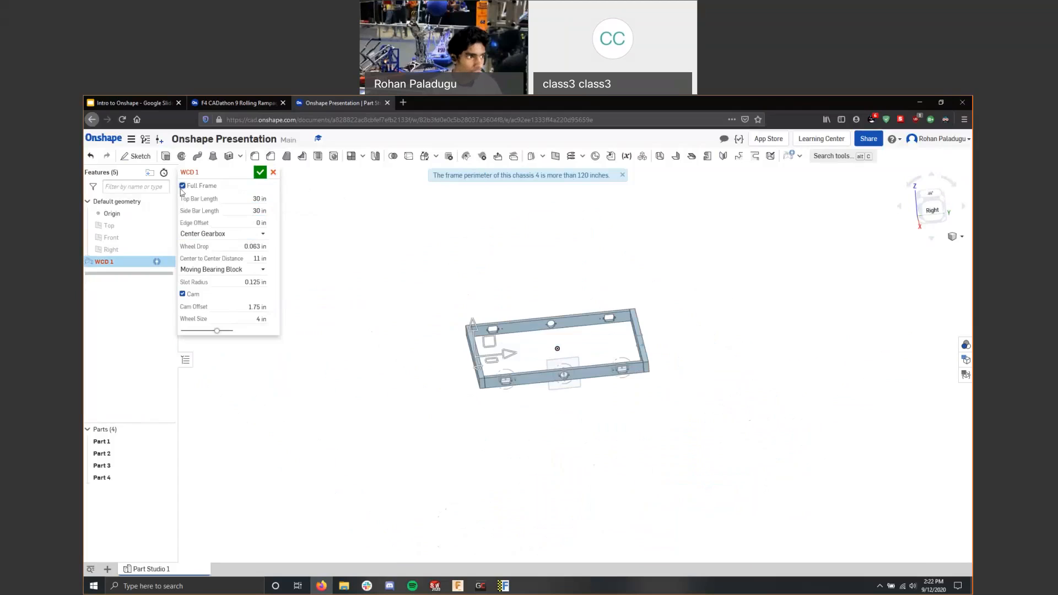
Set the WCD frame's wheel drop to 1/8 in with the Center Gearbox option.
{"action": "left_click", "coordinate": [225, 234]}
{"action": "left_click", "coordinate": [205, 249]}
{"action": "left_click", "coordinate": [251, 246]}
{"action": "type", "text": "1/8"}
{"action": "key", "text": "Return"}
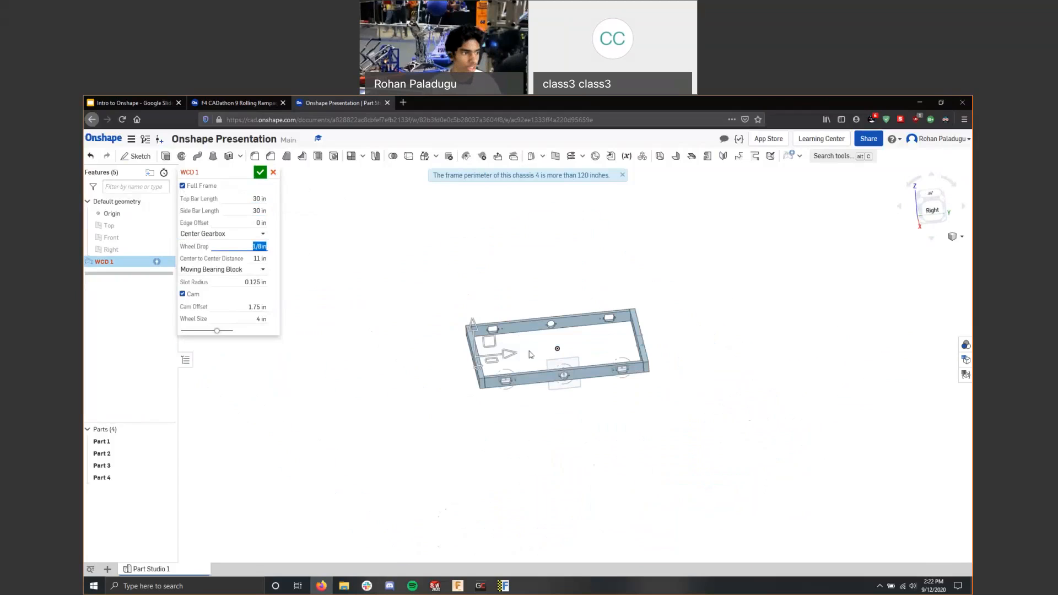
{"action": "scroll", "coordinate": [530, 356], "scroll_direction": "up", "scroll_amount": 3}
{"action": "right_click", "coordinate": [543, 407]}
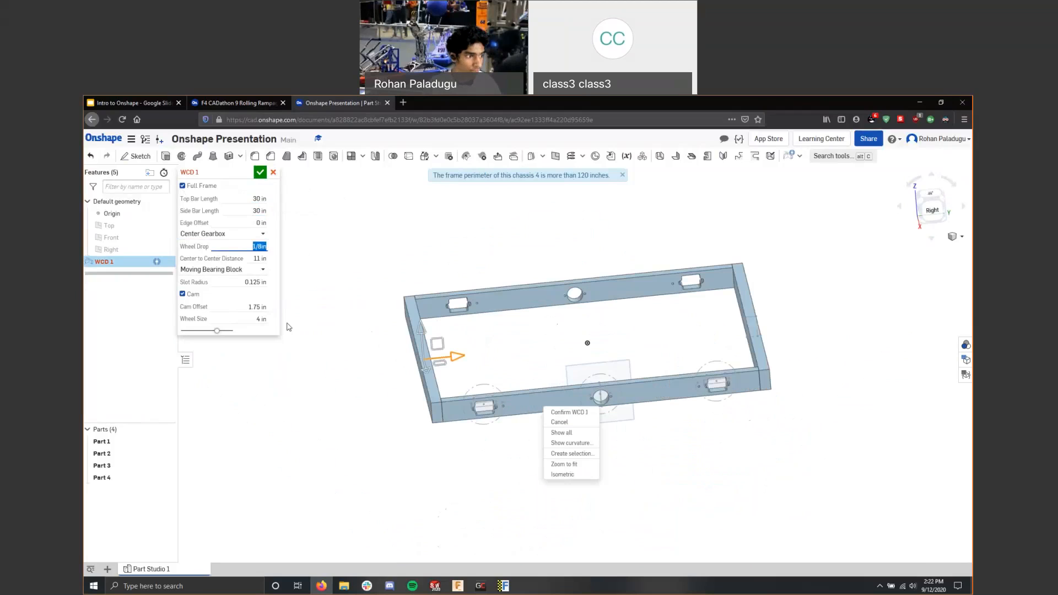
{"action": "left_click", "coordinate": [287, 327]}
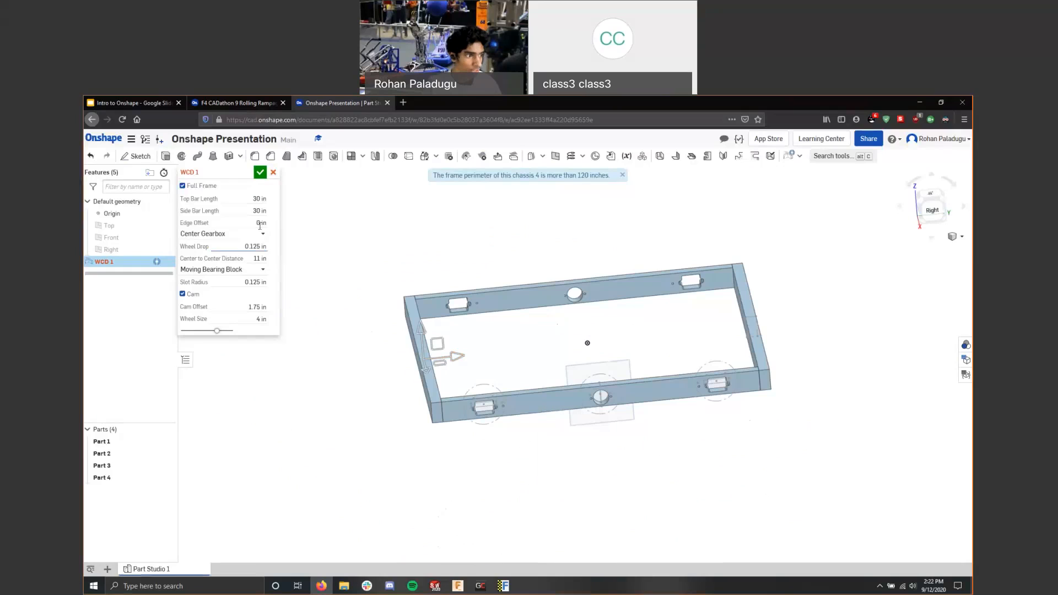
Switch the WCD frame to Fixed Bearing Block and disable the Cam option.
{"action": "left_click", "coordinate": [244, 271]}
{"action": "left_click", "coordinate": [224, 297]}
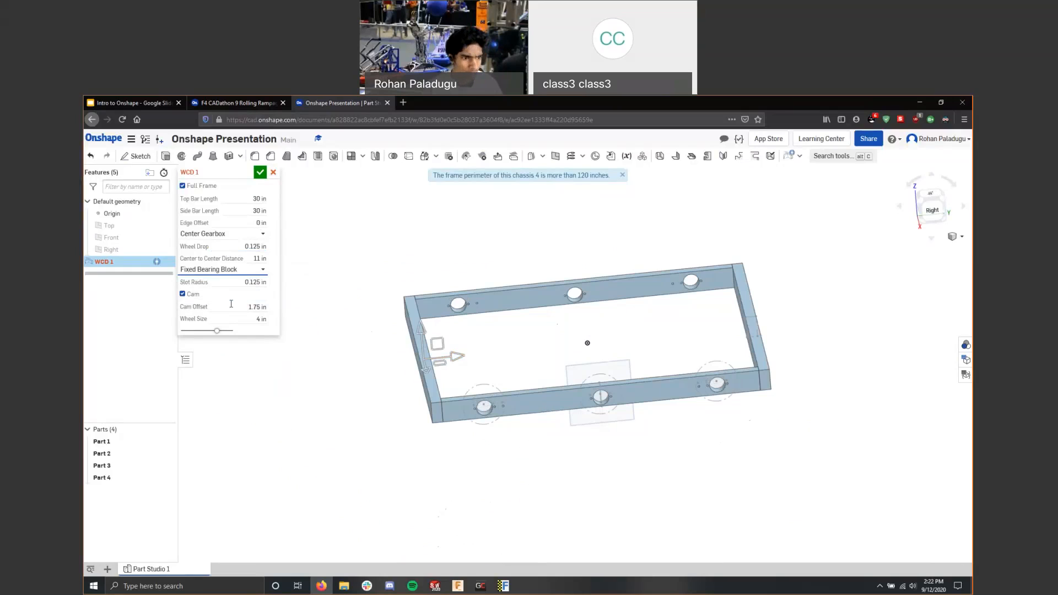
{"action": "left_click", "coordinate": [192, 297]}
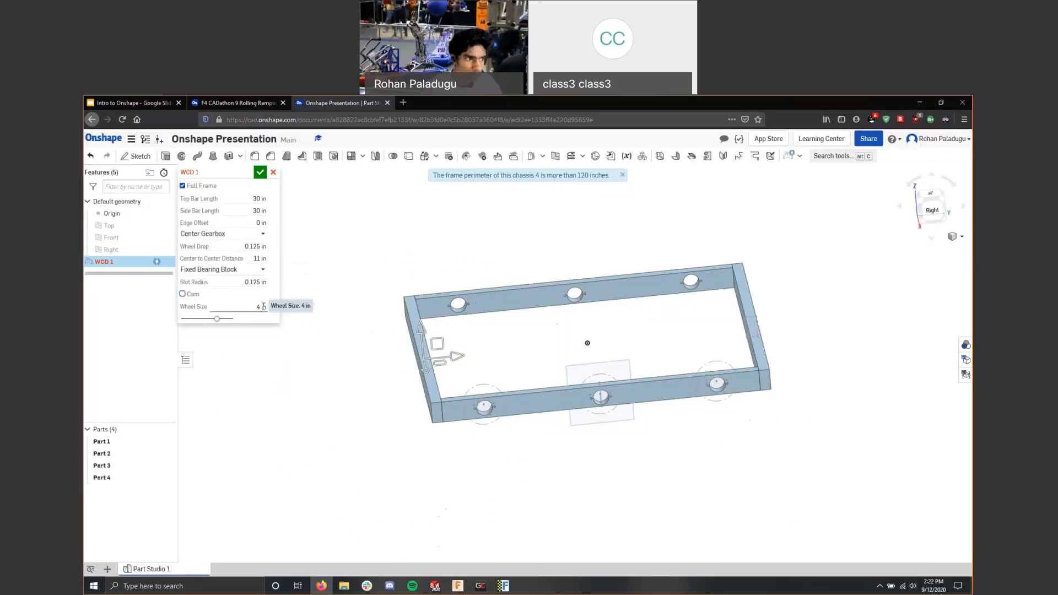
Try to set the WCD frame's slot radius to 1.125/2 in.
{"action": "left_click", "coordinate": [251, 283]}
{"action": "type", "text": "1.1"}
{"action": "type", "text": ".125"}
{"action": "type", "text": "/2"}
{"action": "key", "text": "Return"}
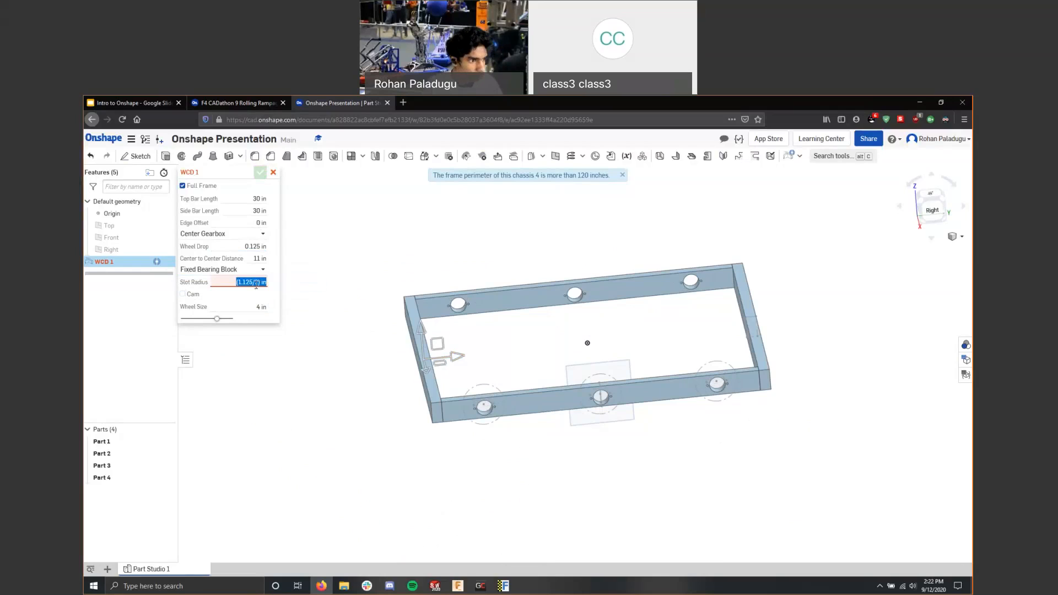
Set the slot radius to 0.125 in and accept the WCD frame feature.
{"action": "type", "text": "0.125"}
{"action": "key", "text": "Return"}
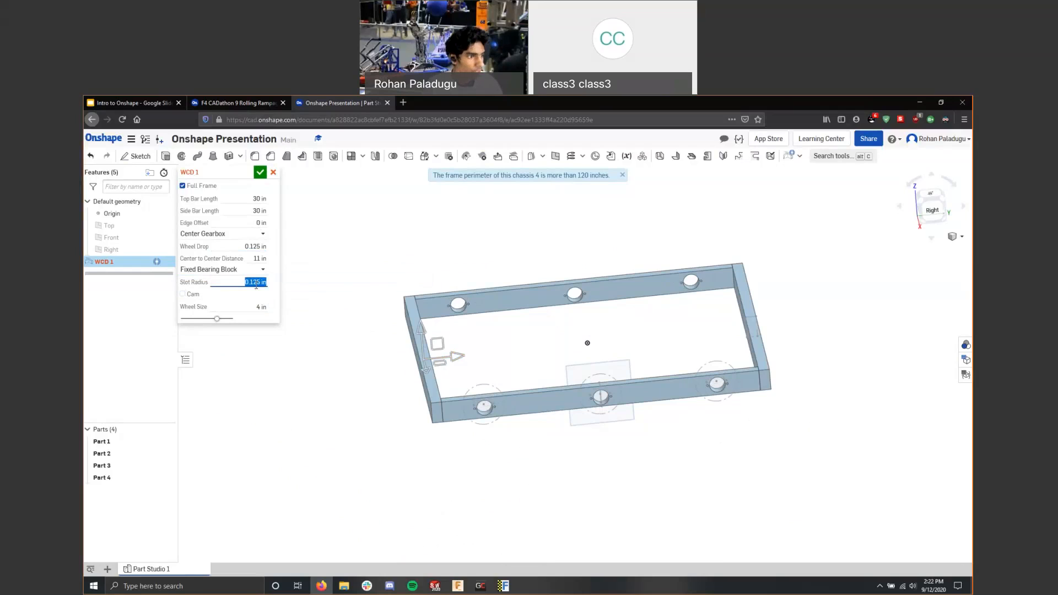
{"action": "left_click", "coordinate": [260, 173]}
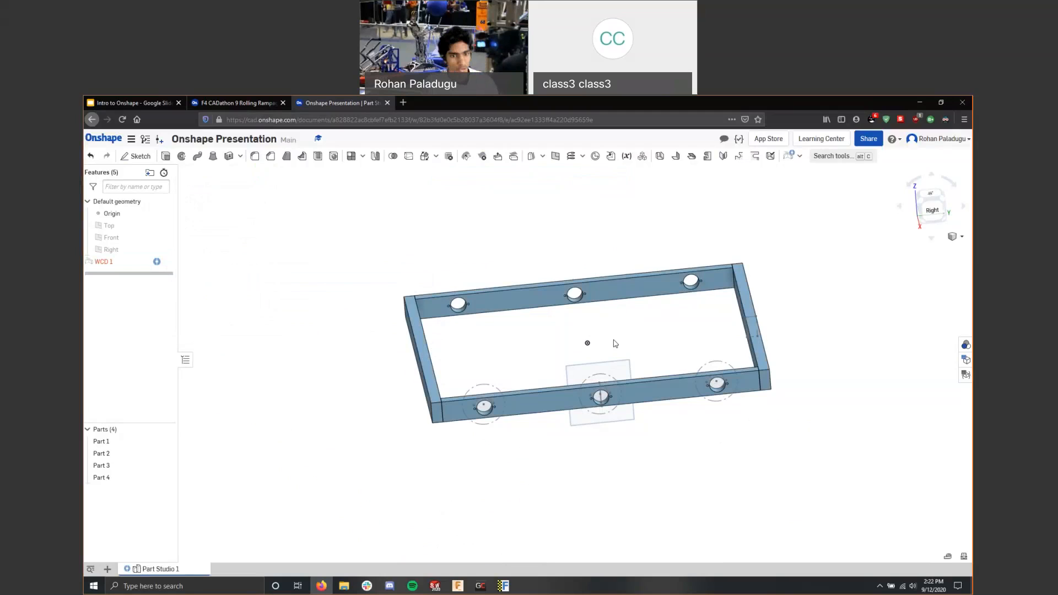
{"action": "right_click_drag", "start_coordinate": [616, 343], "coordinate": [827, 319]}
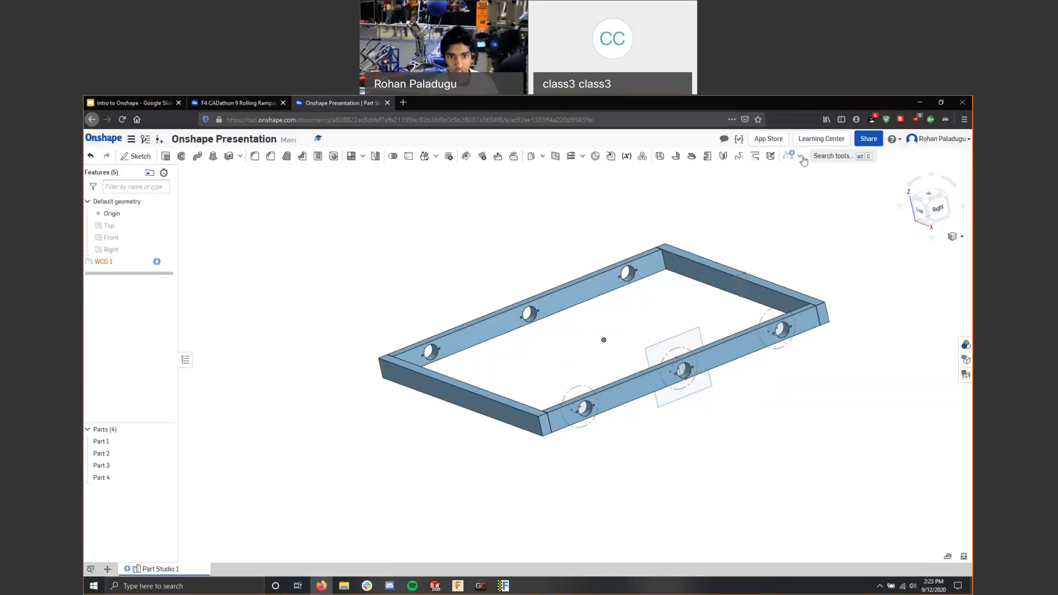
Start the Tube Converter custom feature and select the frame's bars as the bodies to convert.
{"action": "left_click", "coordinate": [799, 158]}
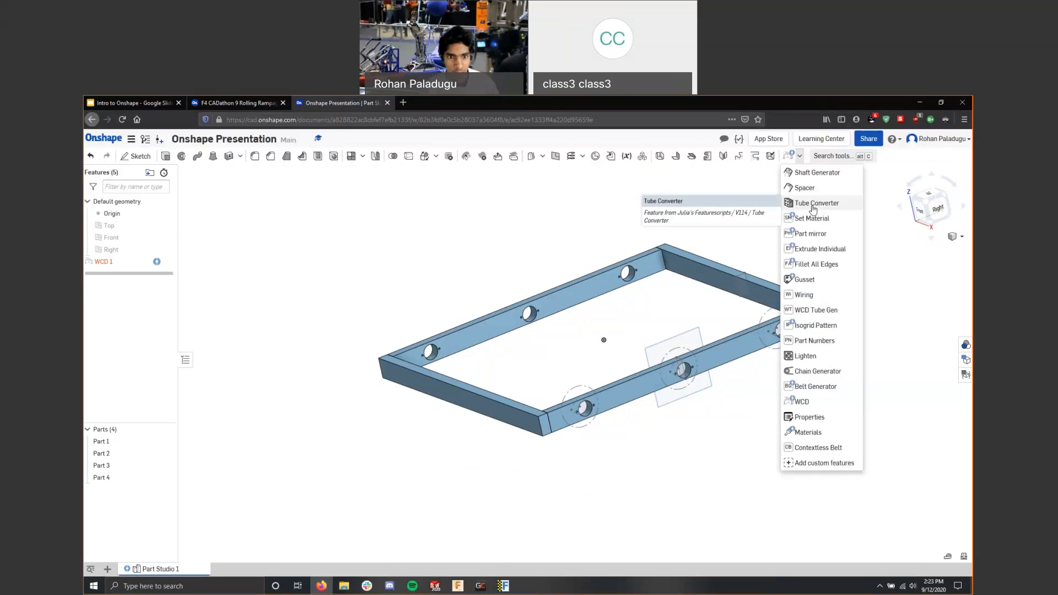
{"action": "left_click", "coordinate": [813, 204]}
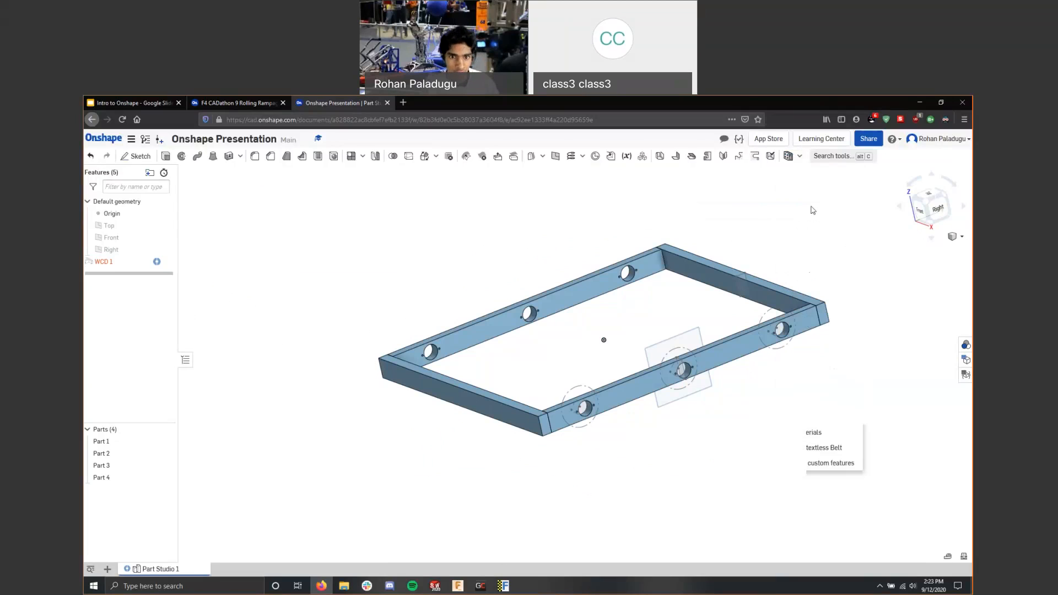
{"action": "left_click", "coordinate": [760, 290]}
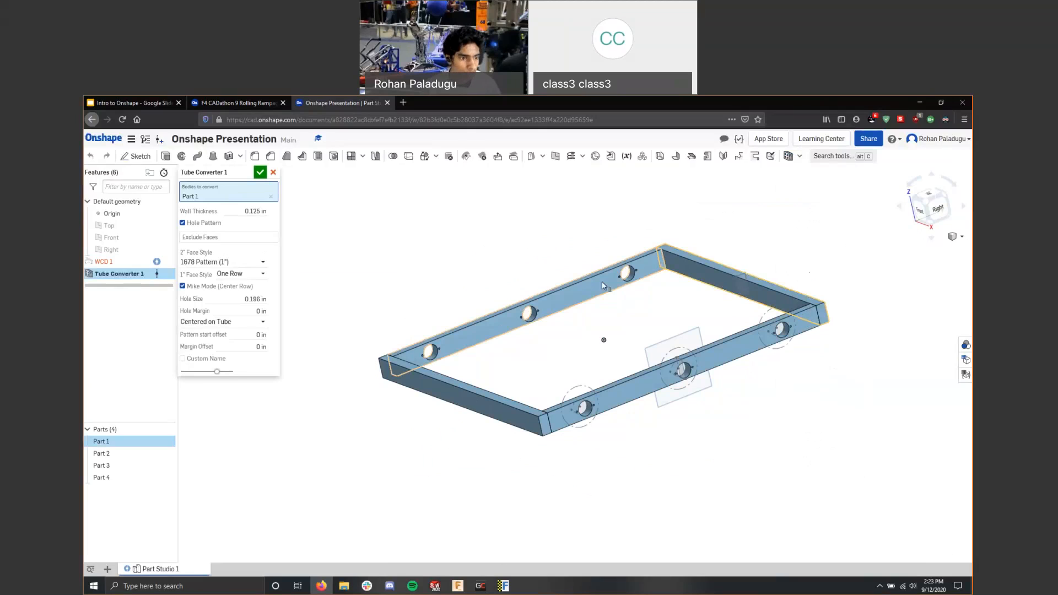
{"action": "left_click", "coordinate": [470, 399]}
{"action": "left_click", "coordinate": [615, 399]}
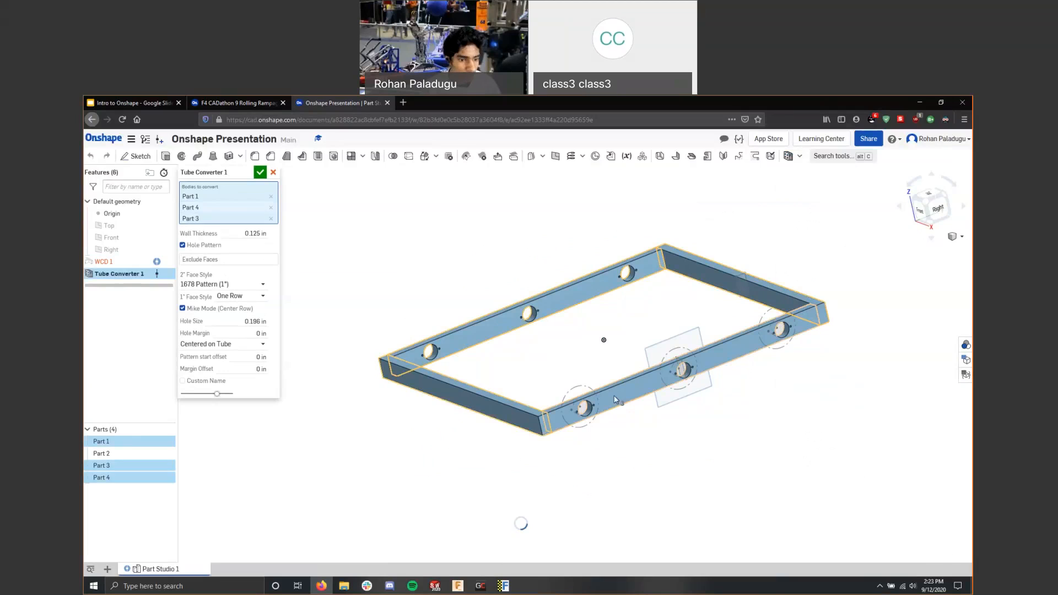
{"action": "left_click", "coordinate": [615, 400]}
Disable the hole pattern in the Tube Converter, include all four frame bars as bodies, and accept the feature.
{"action": "left_click", "coordinate": [233, 290]}
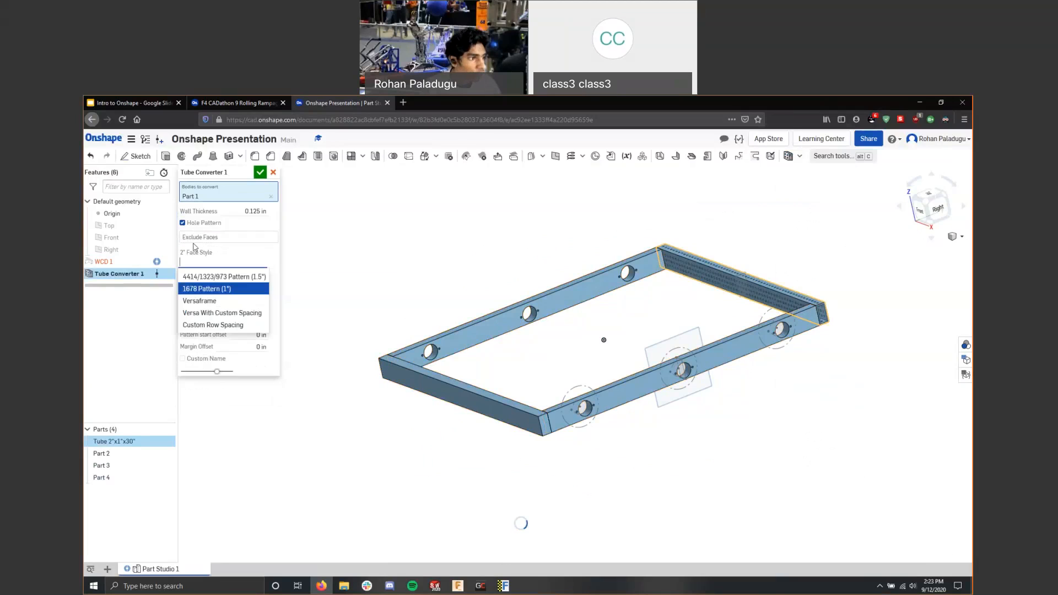
{"action": "left_click", "coordinate": [182, 223]}
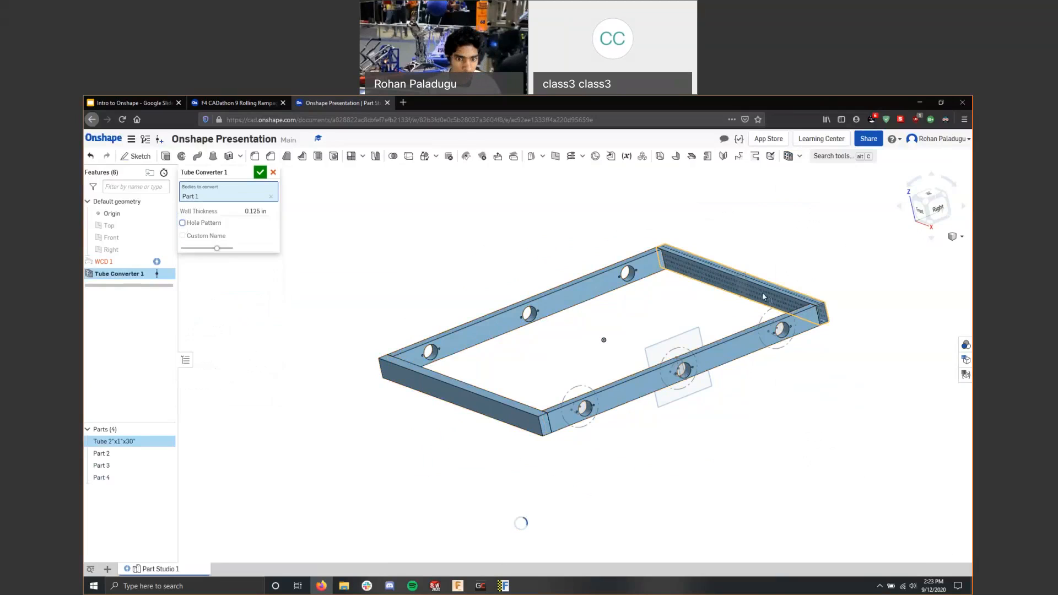
{"action": "left_click", "coordinate": [466, 321]}
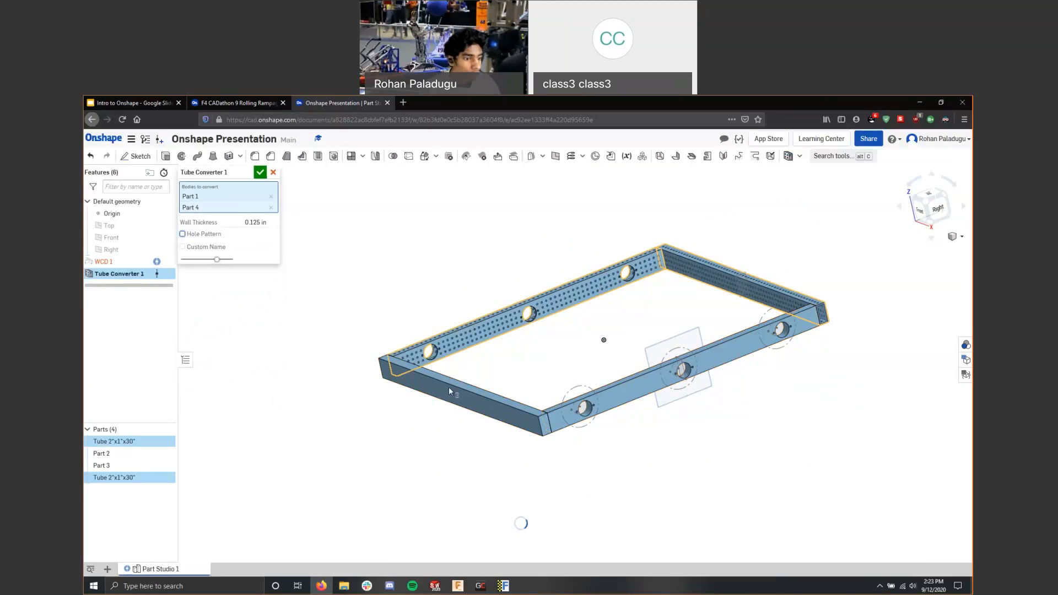
{"action": "left_click", "coordinate": [637, 394]}
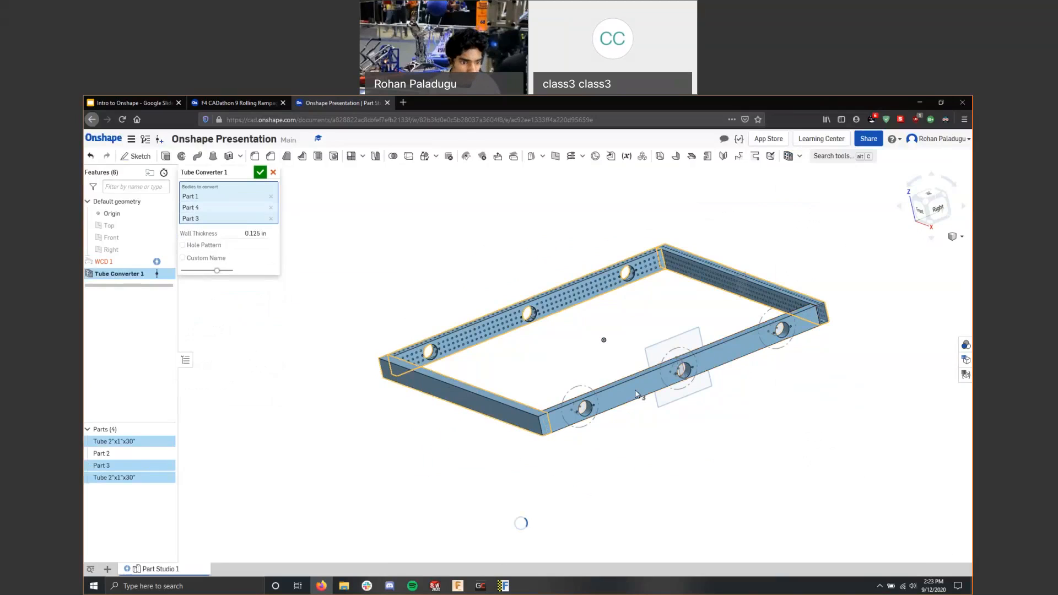
{"action": "left_click", "coordinate": [463, 397]}
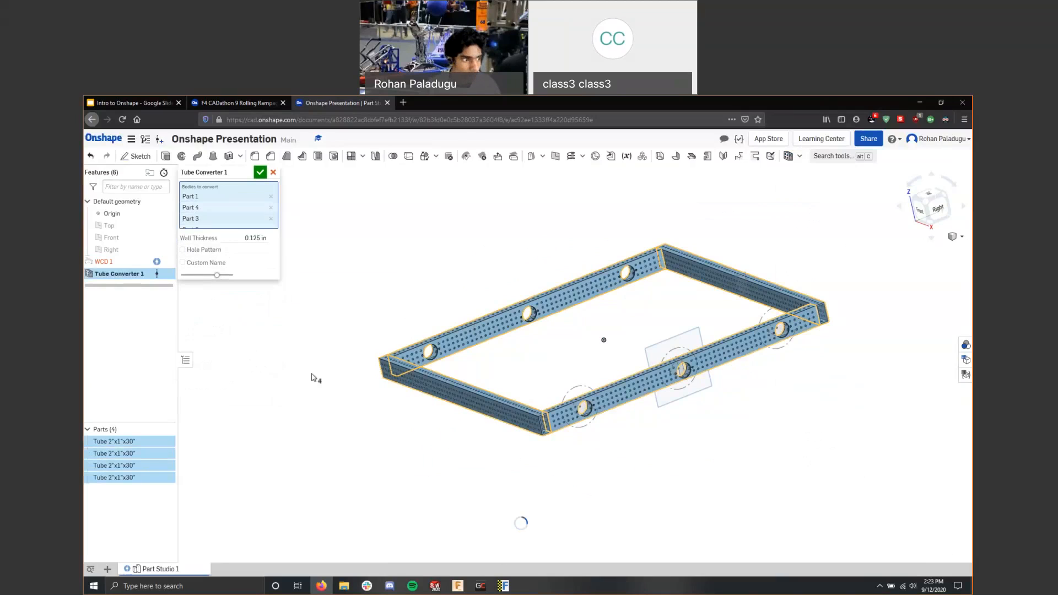
{"action": "right_click_drag", "start_coordinate": [312, 376], "coordinate": [257, 265]}
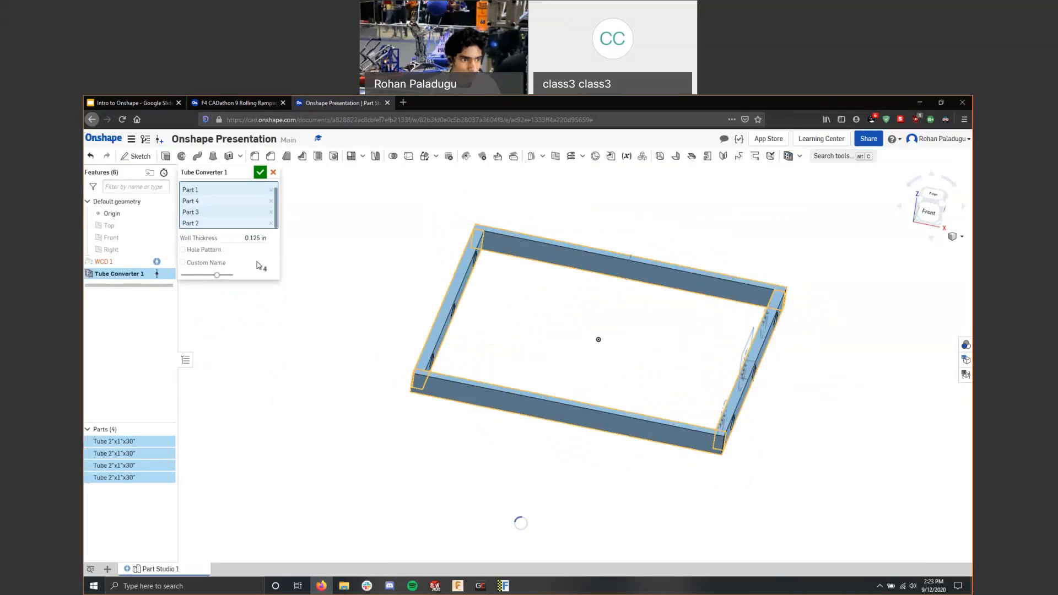
{"action": "left_click", "coordinate": [260, 173]}
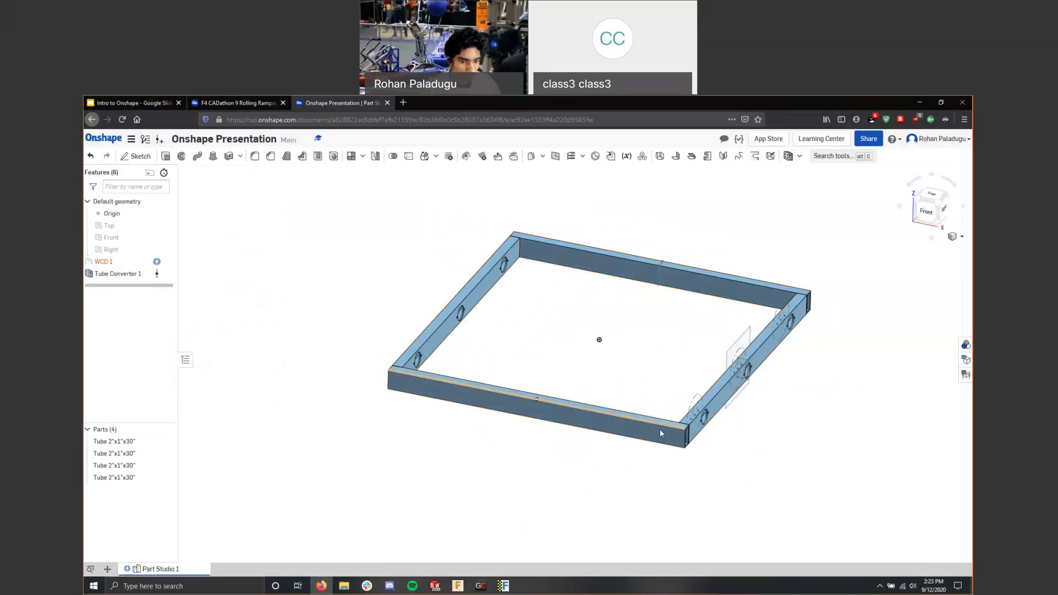
{"action": "scroll", "coordinate": [661, 433], "scroll_direction": "down", "scroll_amount": 2}
Edit the Tube Converter feature to set the tubes' wall thickness to 1/16 in and accept it.
{"action": "right_click", "coordinate": [134, 275]}
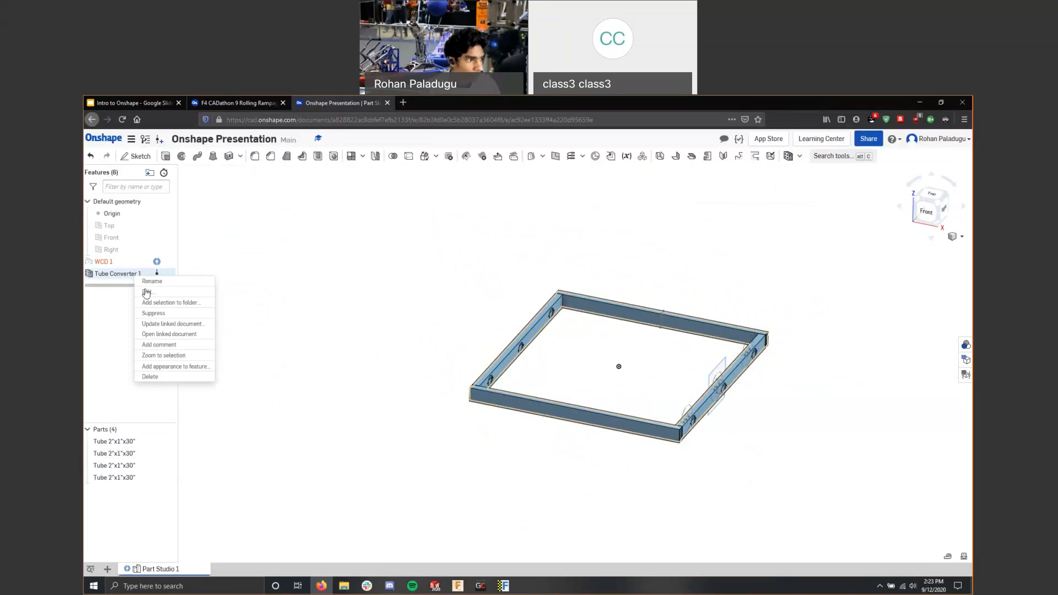
{"action": "left_click", "coordinate": [146, 292]}
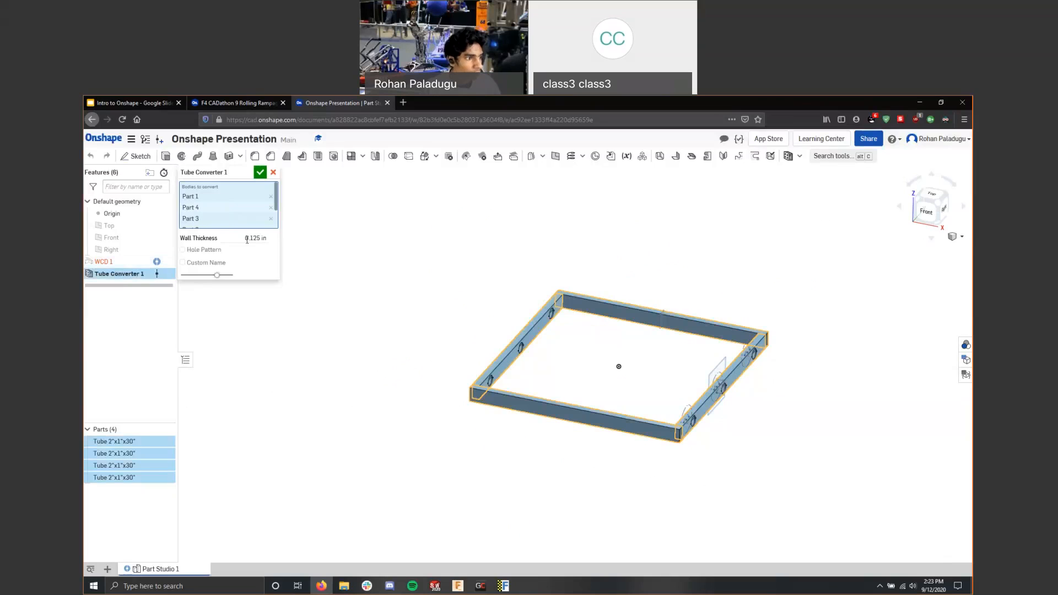
{"action": "scroll", "coordinate": [692, 426], "scroll_direction": "down", "scroll_amount": 3}
{"action": "scroll", "coordinate": [692, 425], "scroll_direction": "up", "scroll_amount": 5}
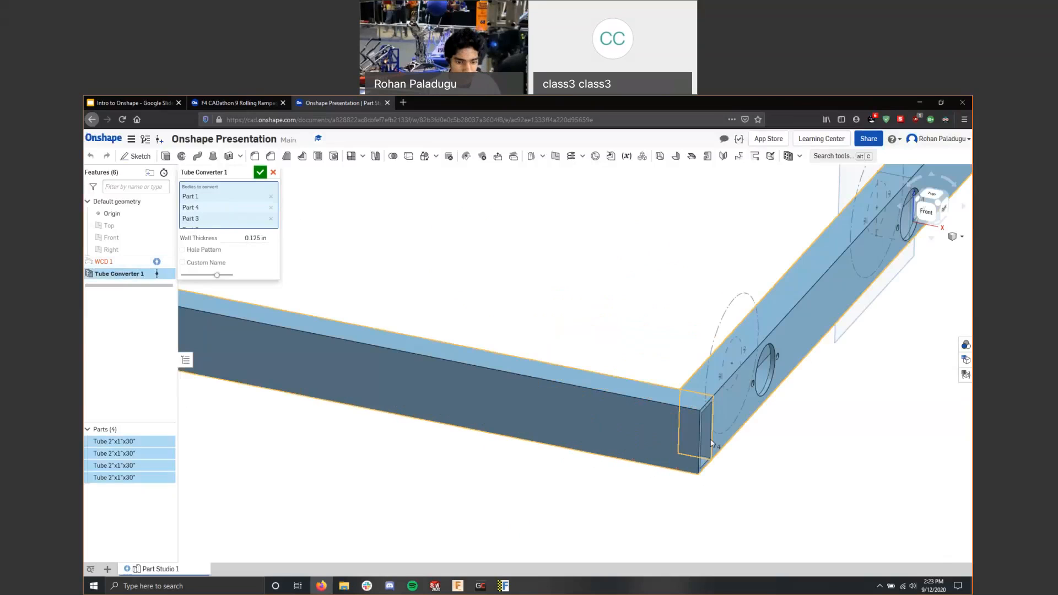
{"action": "right_click_drag", "start_coordinate": [710, 442], "coordinate": [670, 401]}
{"action": "scroll", "coordinate": [677, 400], "scroll_direction": "up", "scroll_amount": 2}
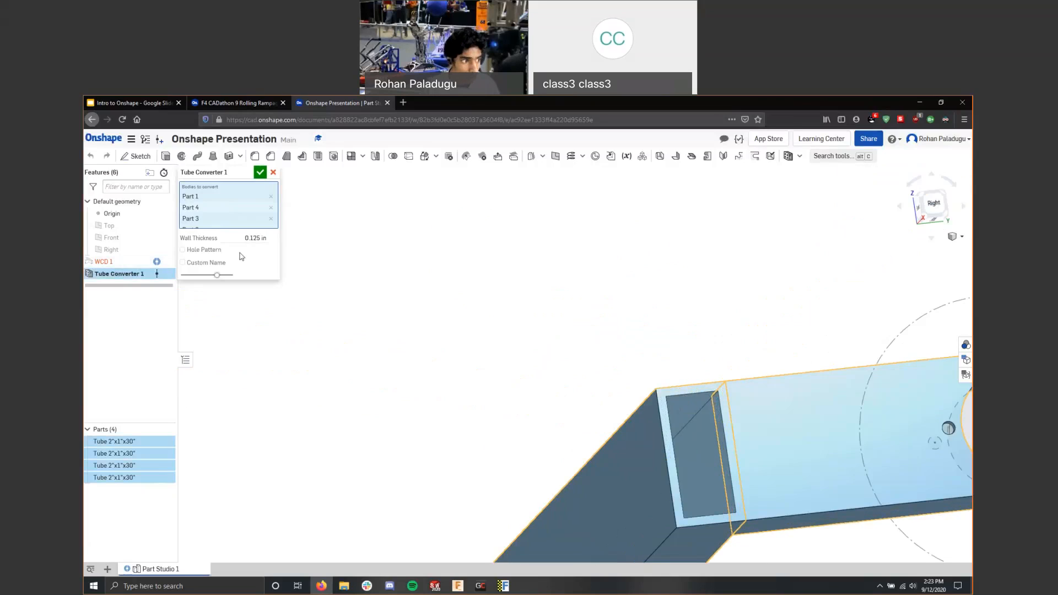
{"action": "left_click", "coordinate": [251, 238]}
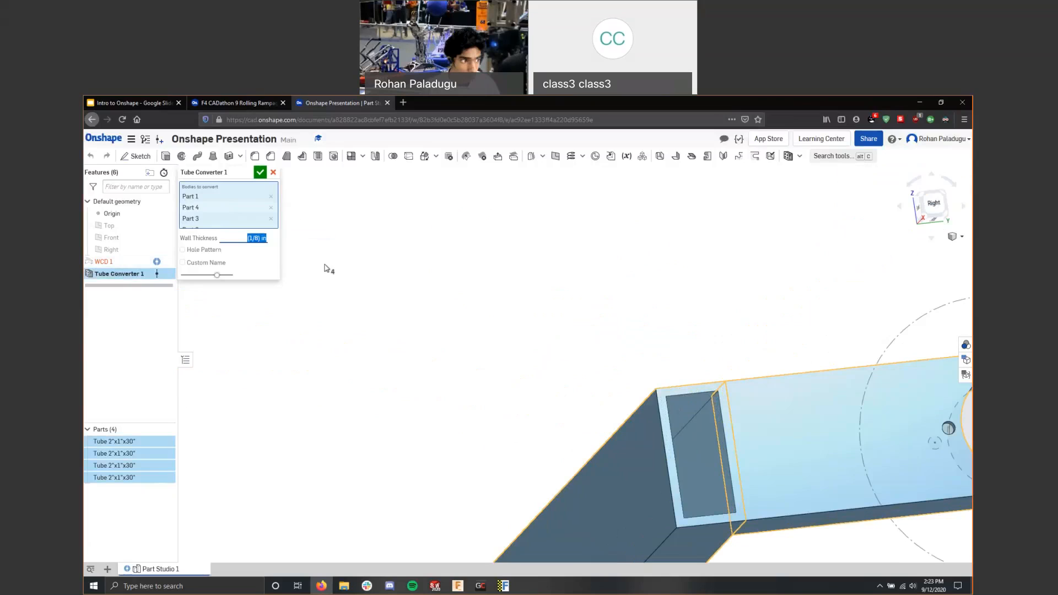
{"action": "type", "text": "0"}
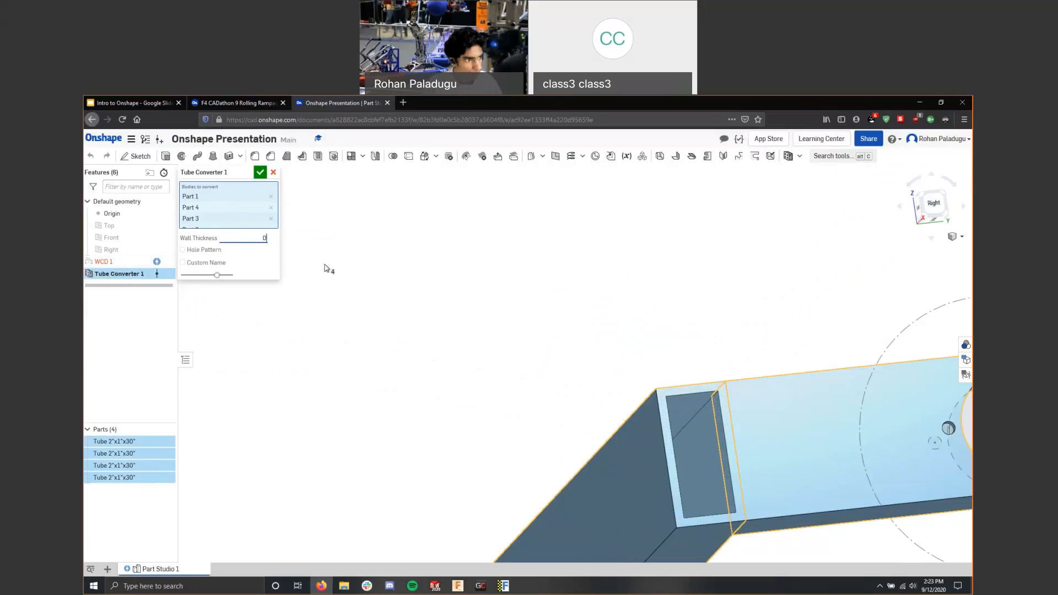
{"action": "type", "text": "1/16"}
{"action": "key", "text": "Return"}
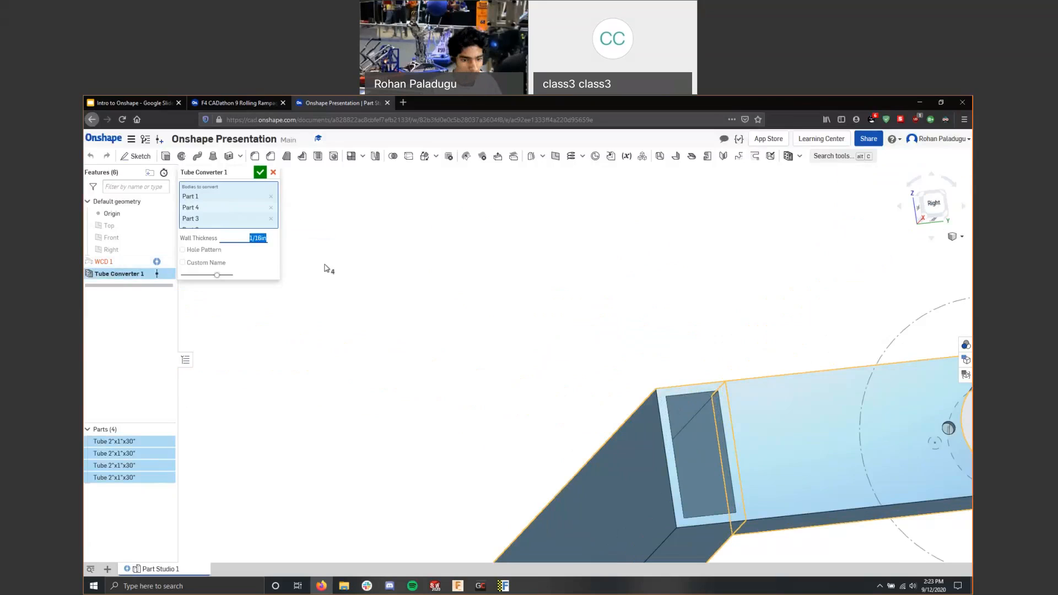
{"action": "right_click_drag", "start_coordinate": [707, 365], "coordinate": [676, 352]}
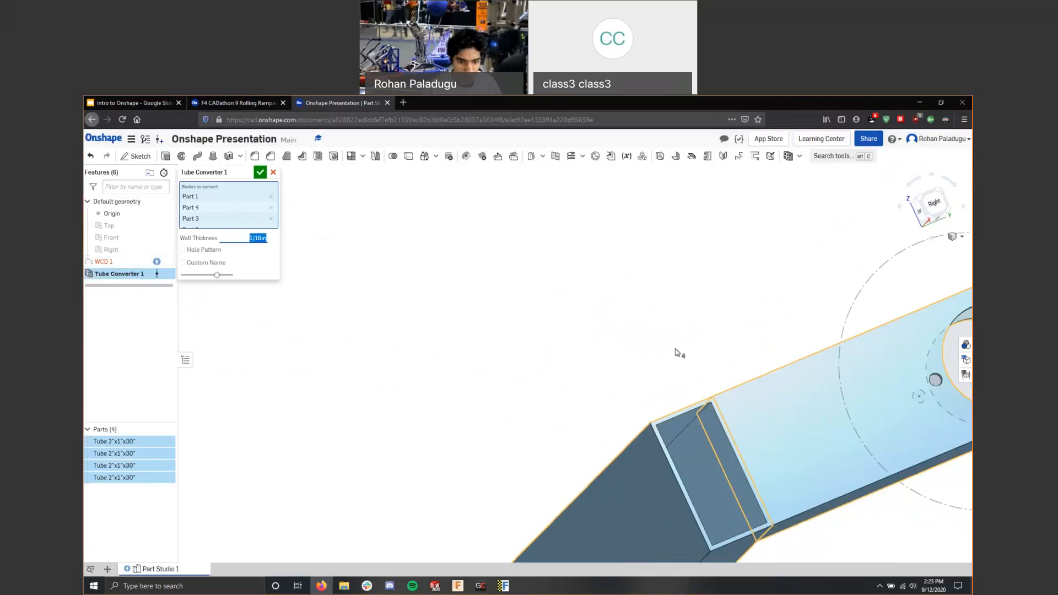
{"action": "left_click", "coordinate": [260, 171]}
{"action": "scroll", "coordinate": [428, 268], "scroll_direction": "down", "scroll_amount": 3}
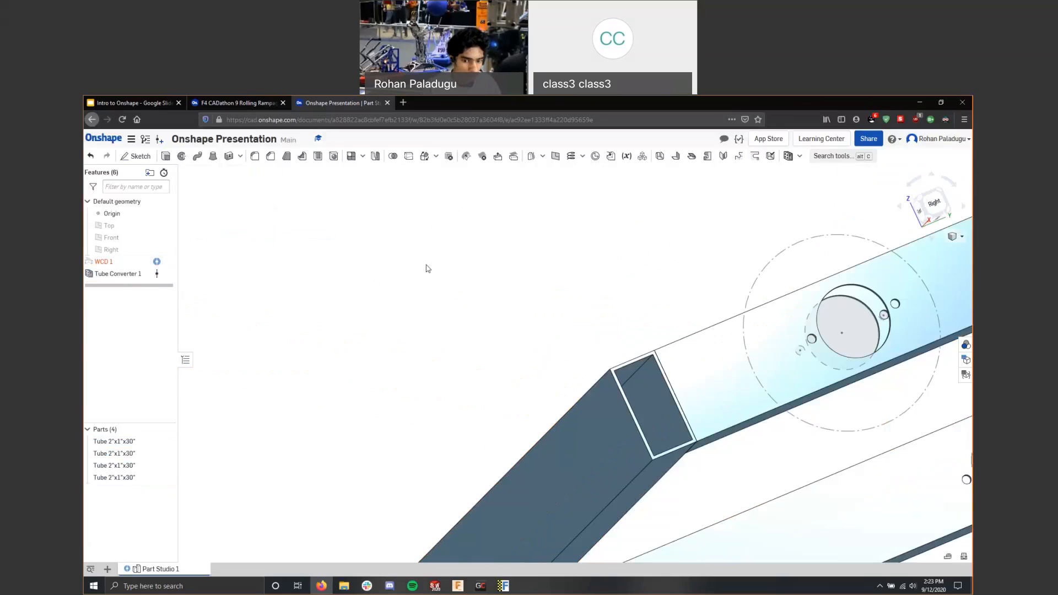
{"action": "scroll", "coordinate": [428, 268], "scroll_direction": "down", "scroll_amount": 4}
{"action": "right_click_drag", "start_coordinate": [428, 268], "coordinate": [473, 234]}
{"action": "scroll", "coordinate": [487, 298], "scroll_direction": "down", "scroll_amount": 5}
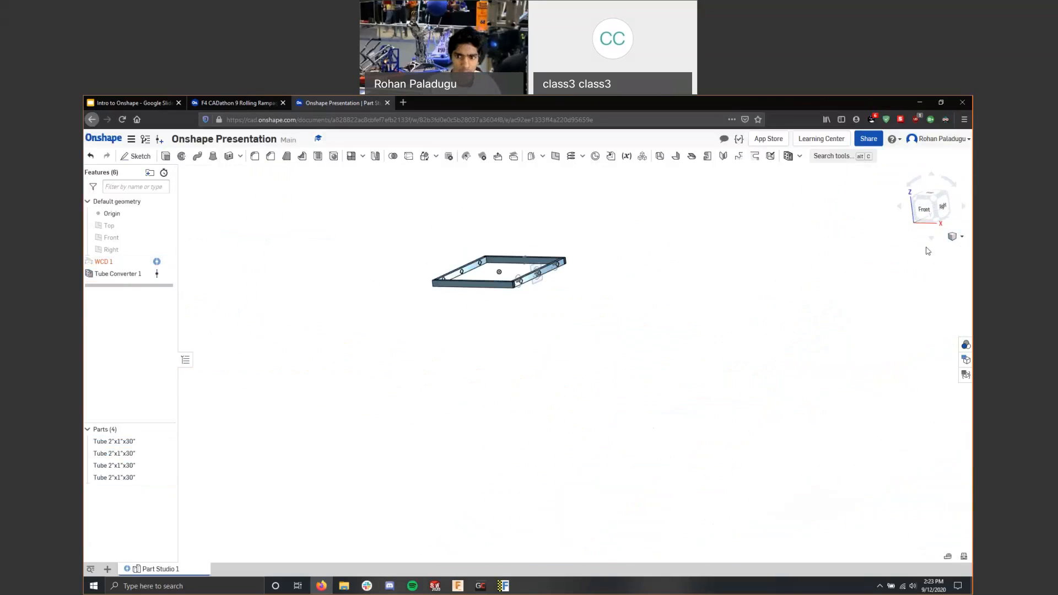
{"action": "left_click", "coordinate": [929, 255]}
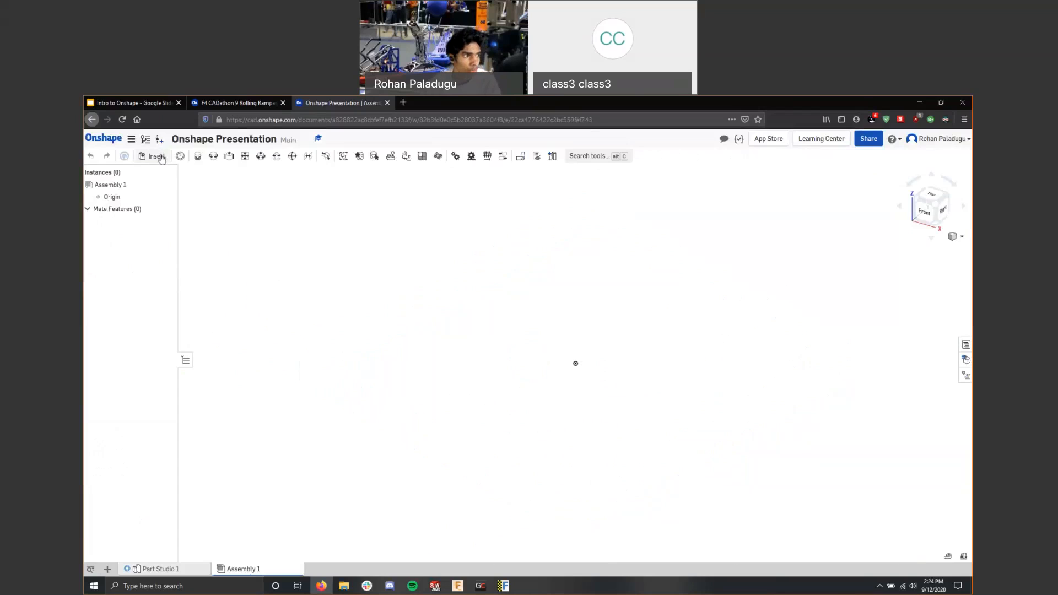
{"action": "left_click", "coordinate": [157, 157]}
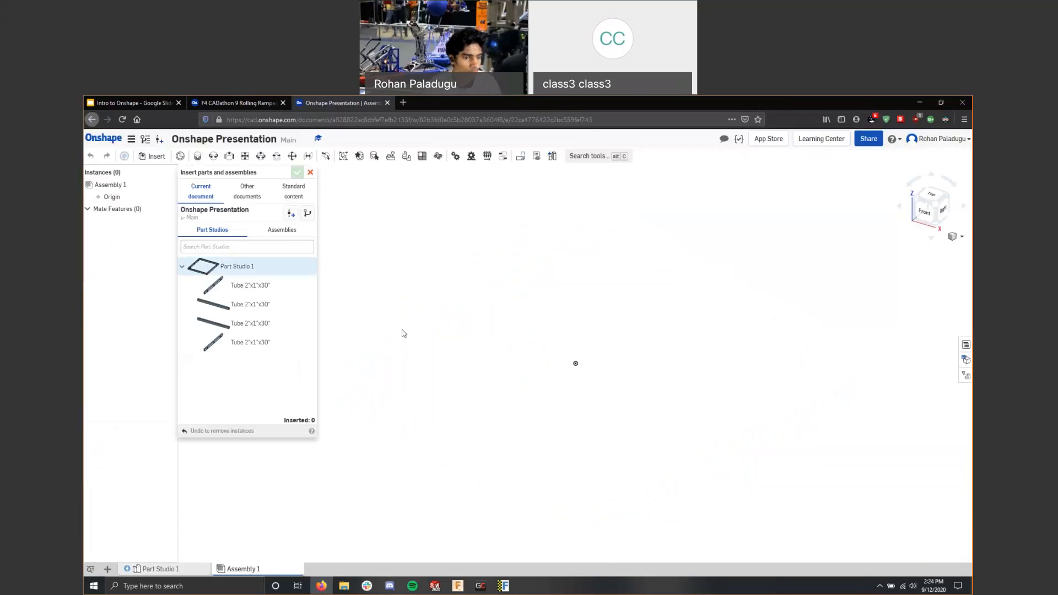
{"action": "left_click", "coordinate": [576, 363]}
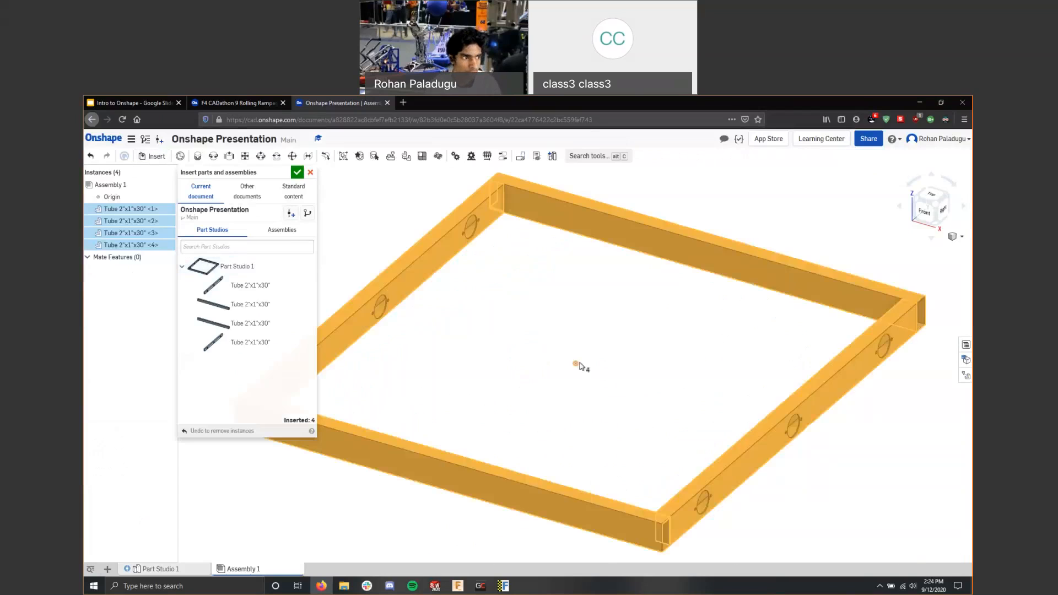
{"action": "left_click", "coordinate": [310, 172]}
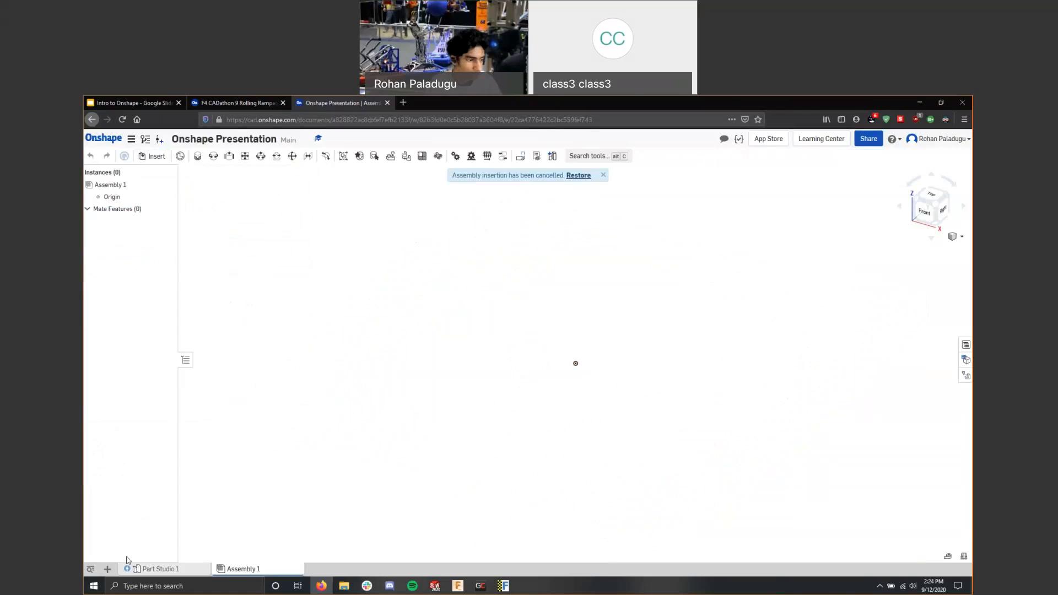
{"action": "left_click", "coordinate": [107, 568]}
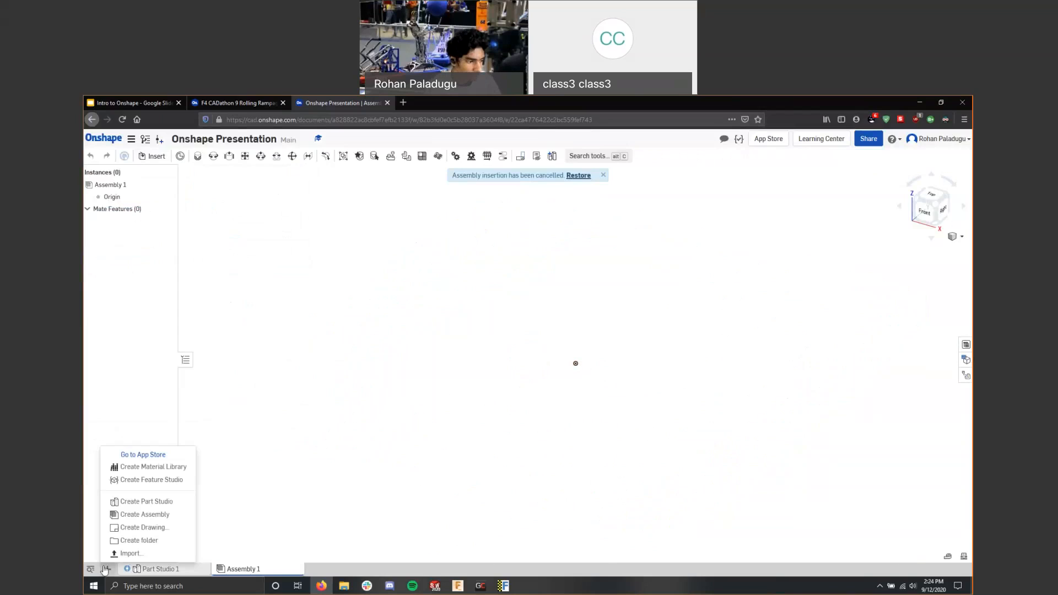
{"action": "left_click", "coordinate": [328, 567]}
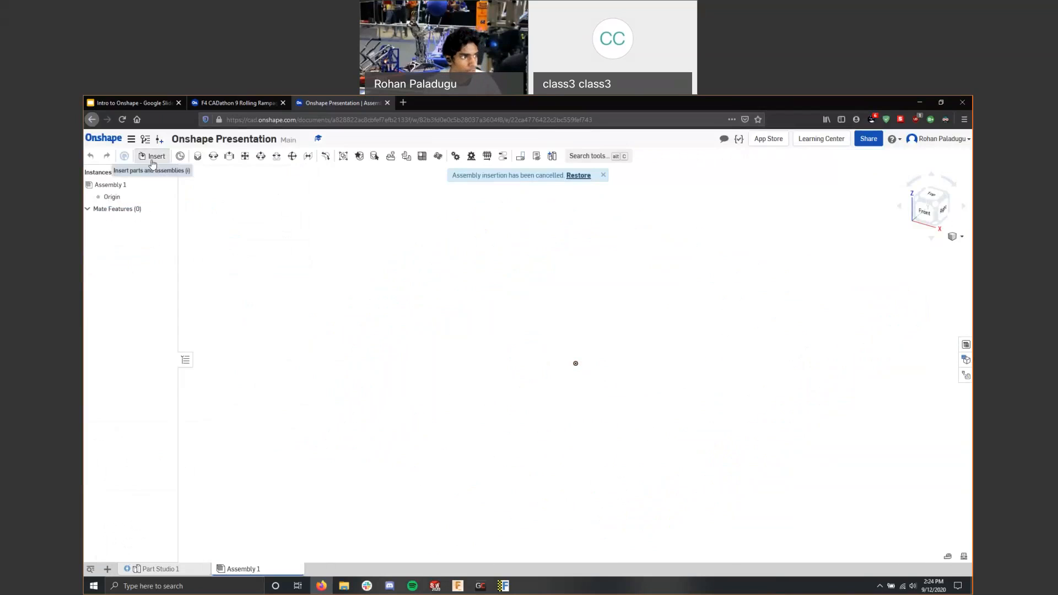
Insert all four tubes of Part Studio 1 into Assembly 1 at the origin and accept the insertion.
{"action": "left_click", "coordinate": [153, 157]}
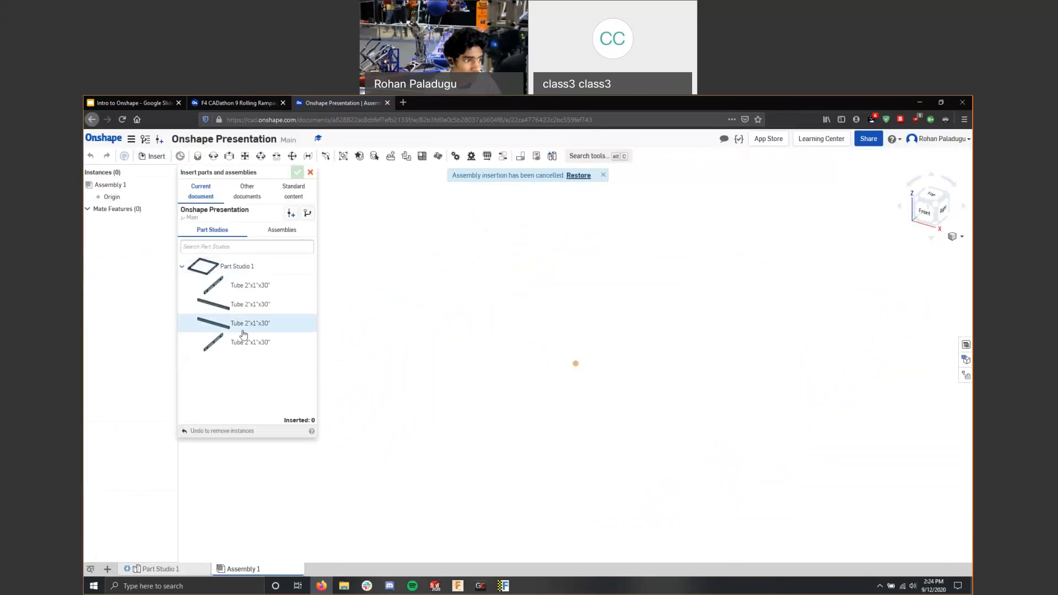
{"action": "left_click", "coordinate": [254, 278]}
{"action": "left_click", "coordinate": [559, 360]}
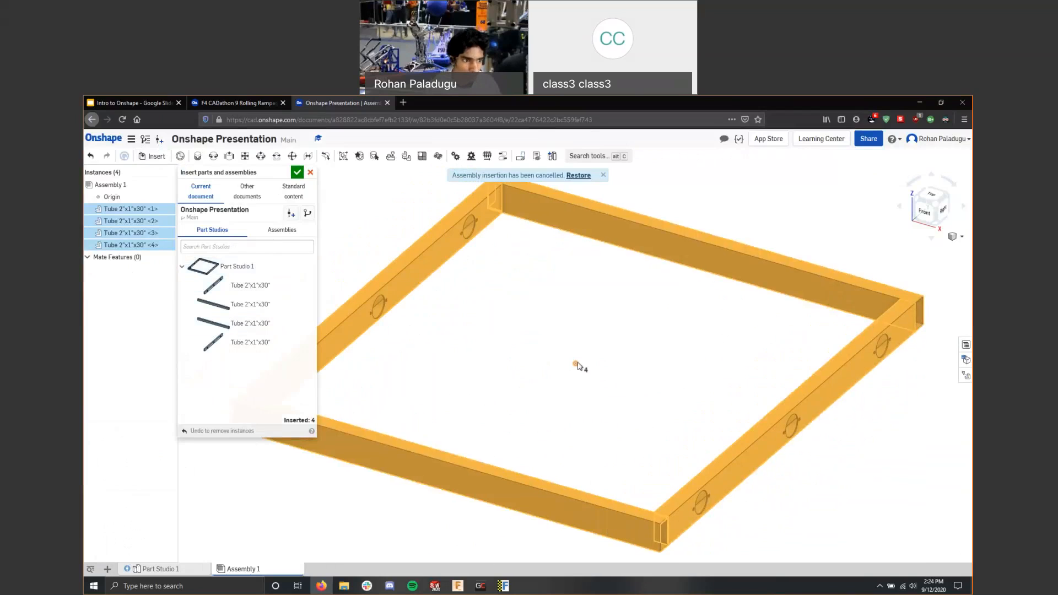
{"action": "left_click", "coordinate": [576, 364]}
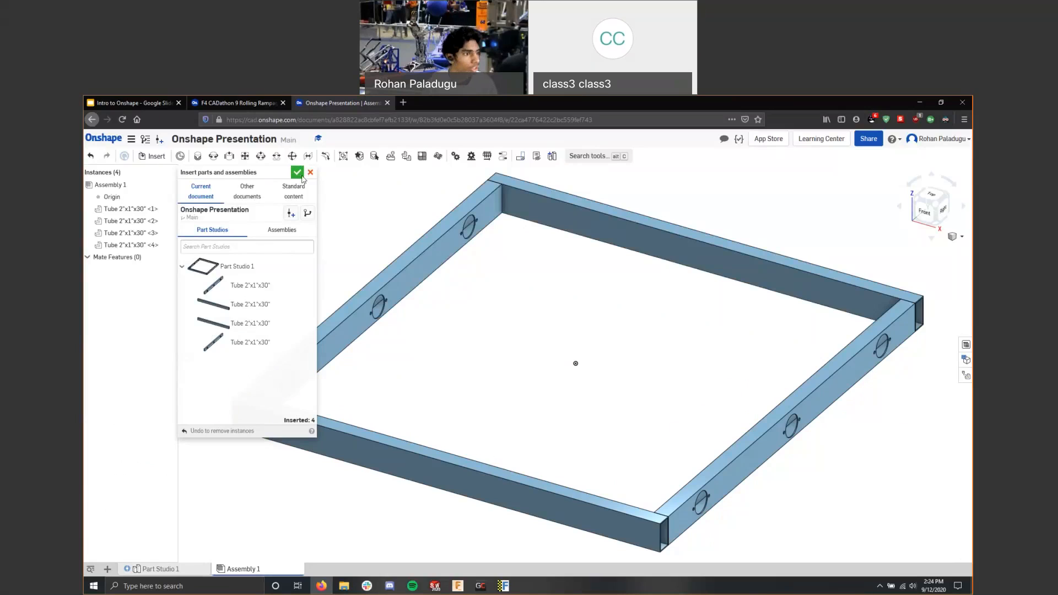
{"action": "left_click", "coordinate": [297, 172]}
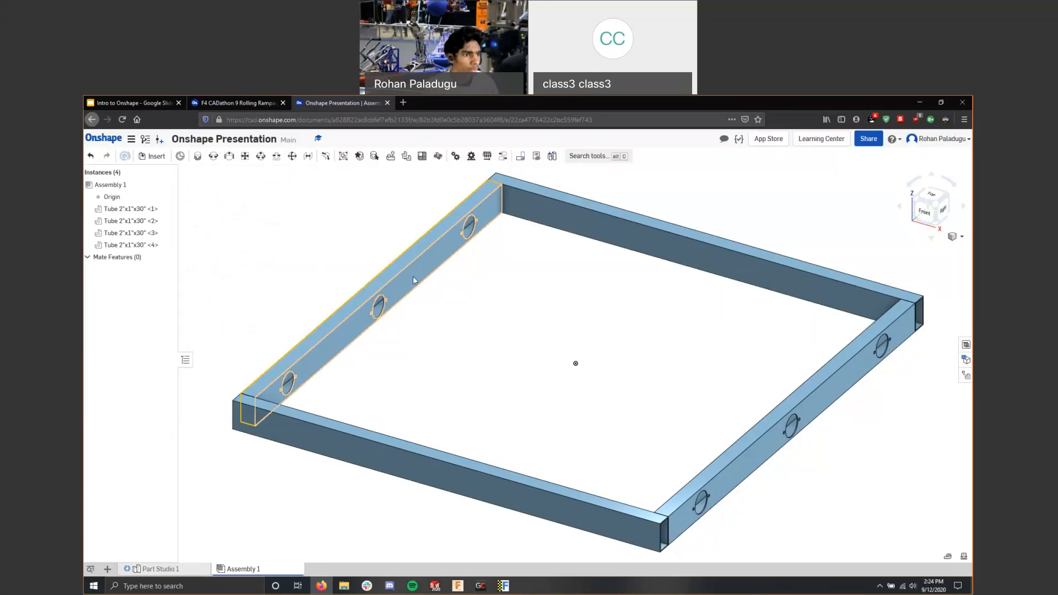
Try moving one of the side tubes with bearing holes out of the frame, and undo the move.
{"action": "left_click_drag", "start_coordinate": [415, 280], "coordinate": [454, 261]}
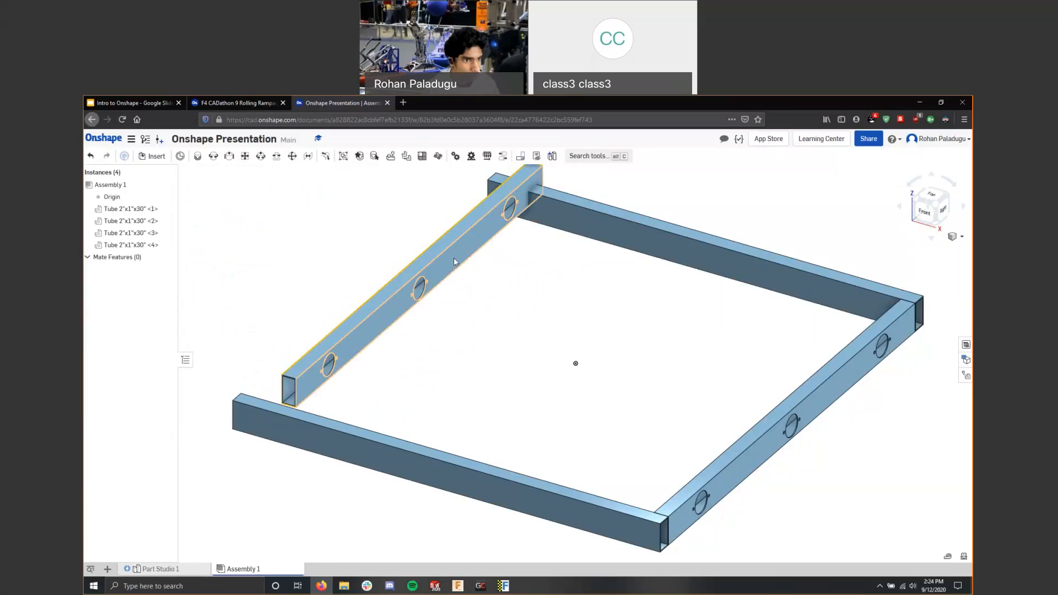
{"action": "key", "text": "ctrl+z"}
{"action": "scroll", "coordinate": [508, 296], "scroll_direction": "up", "scroll_amount": 3}
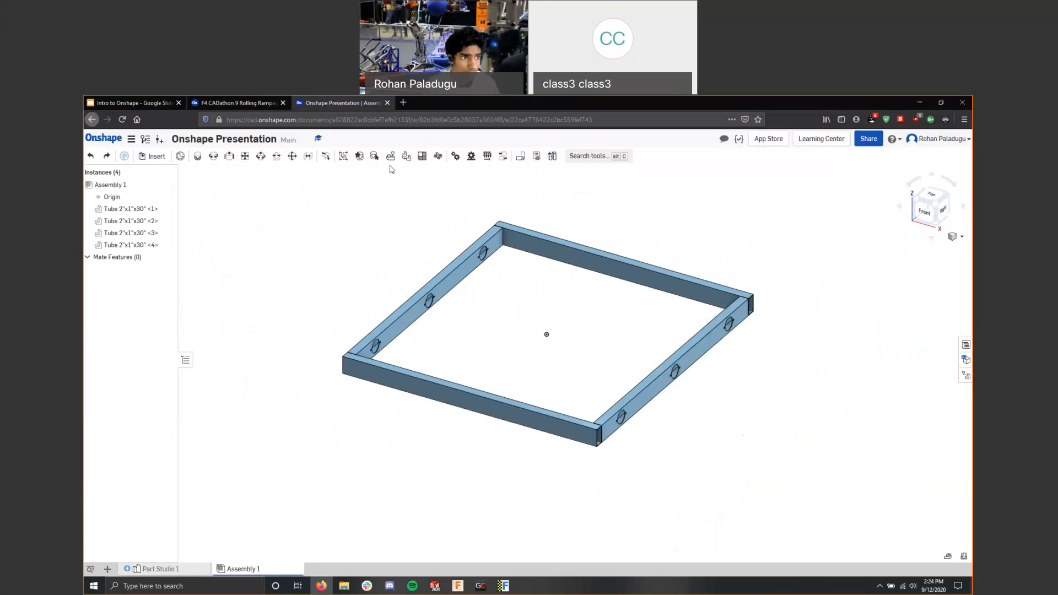
Group the four frame tubes in the assembly and test the group by moving the frame as one unit.
{"action": "left_click", "coordinate": [344, 157]}
{"action": "left_click", "coordinate": [474, 251]}
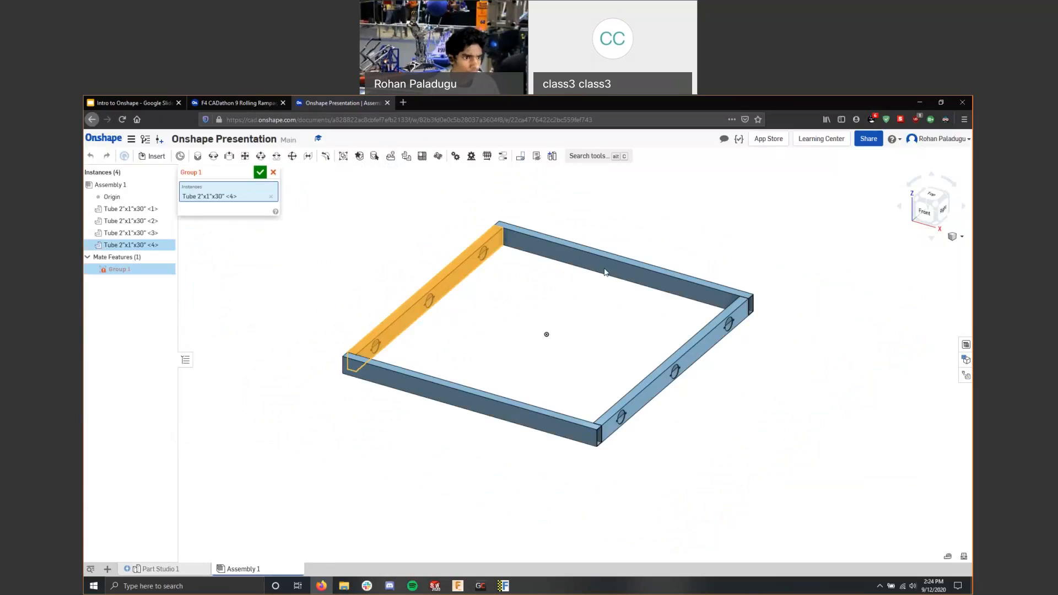
{"action": "left_click", "coordinate": [605, 269]}
{"action": "left_click", "coordinate": [460, 394]}
{"action": "left_click", "coordinate": [639, 399]}
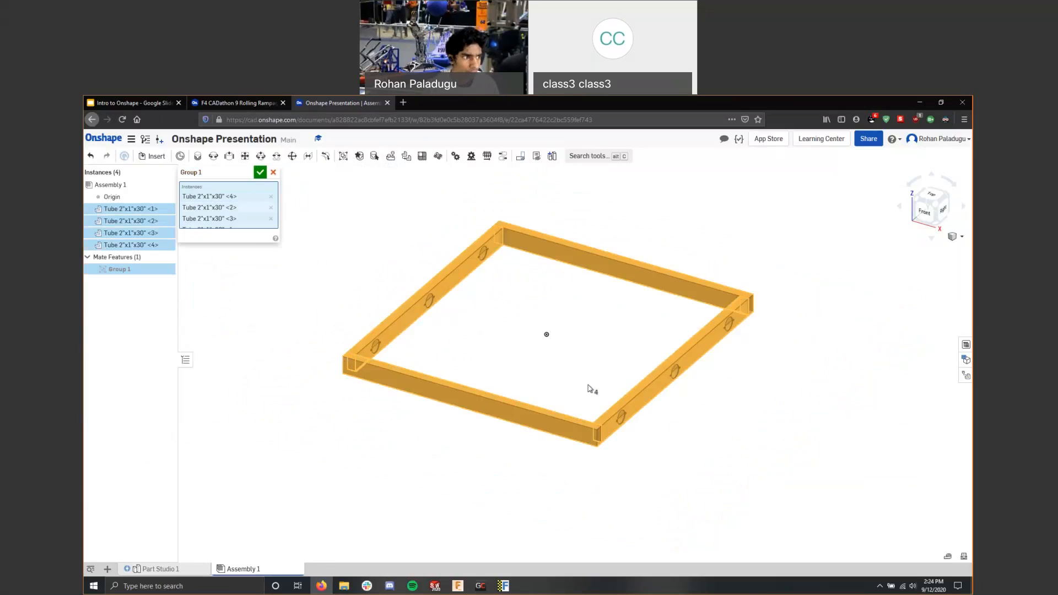
{"action": "left_click", "coordinate": [260, 174]}
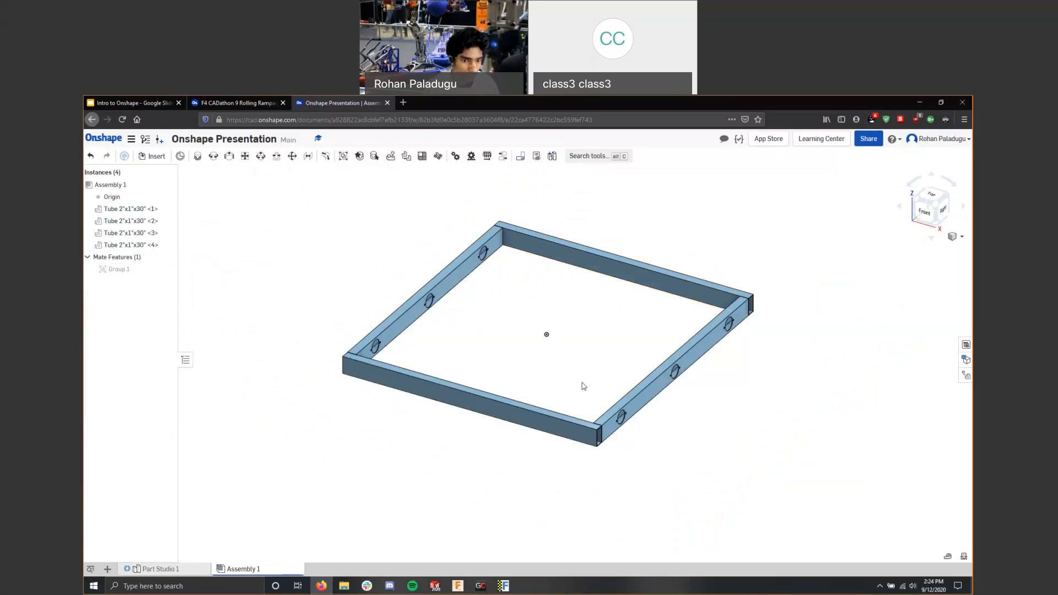
{"action": "left_click_drag", "start_coordinate": [612, 405], "coordinate": [615, 414]}
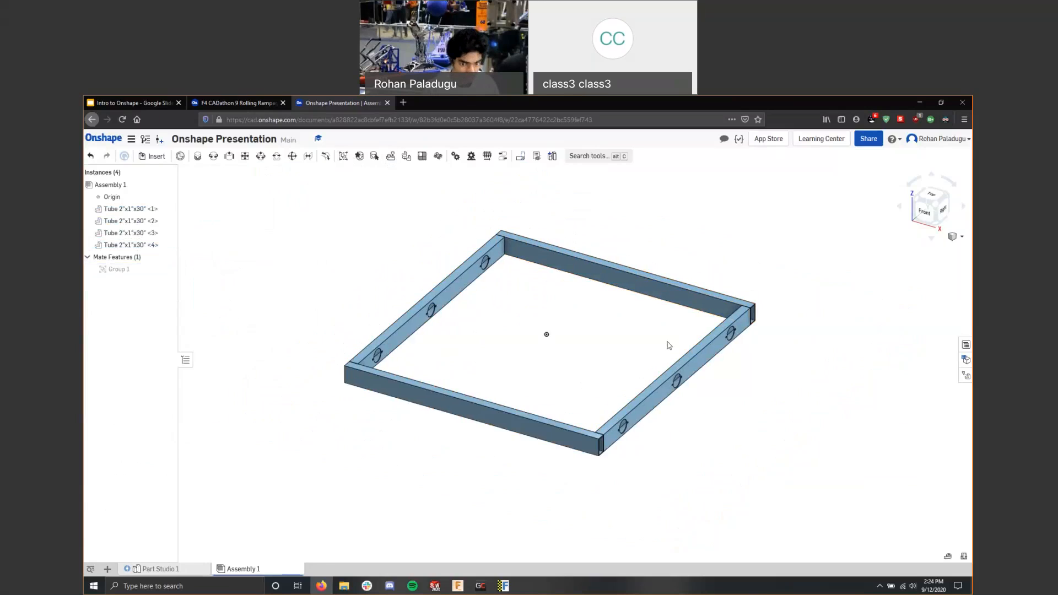
{"action": "left_click_drag", "start_coordinate": [664, 388], "coordinate": [636, 370]}
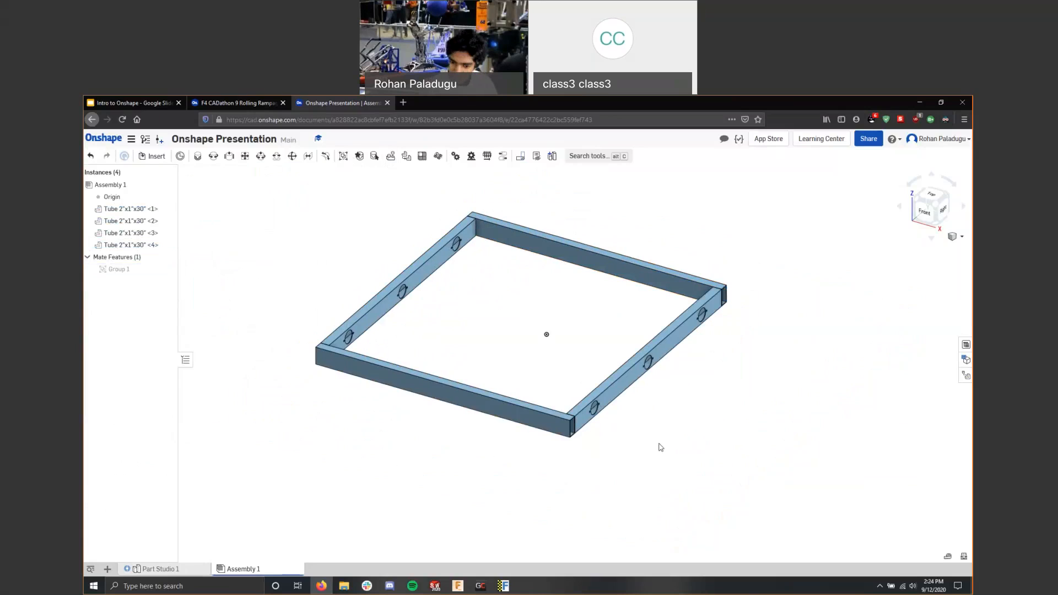
Open part insertion from other documents and look through the documents stored under My Onshape.
{"action": "left_click", "coordinate": [153, 157]}
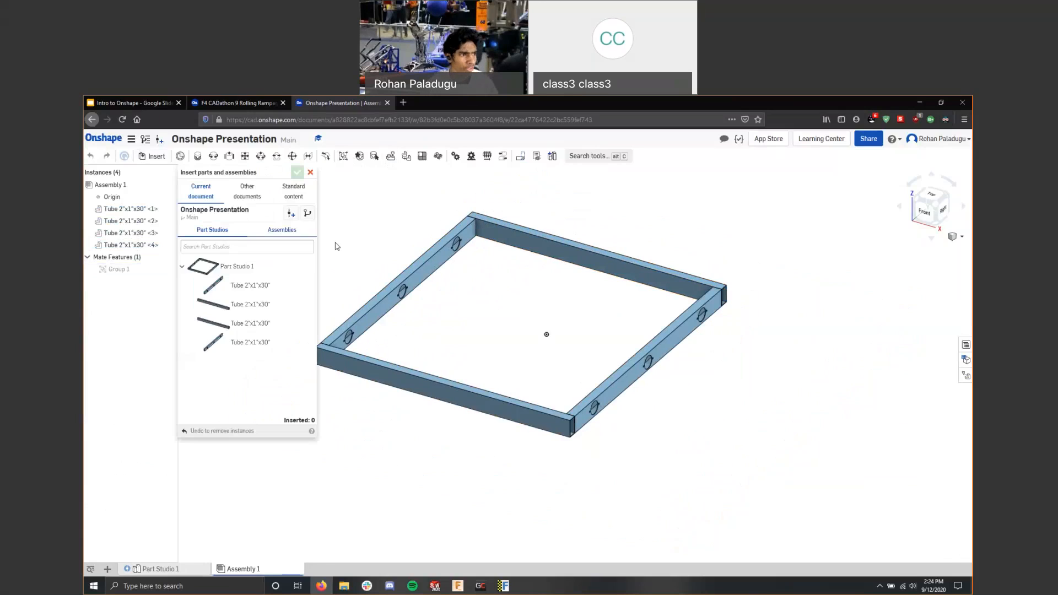
{"action": "scroll", "coordinate": [220, 500], "scroll_direction": "down", "scroll_amount": 1}
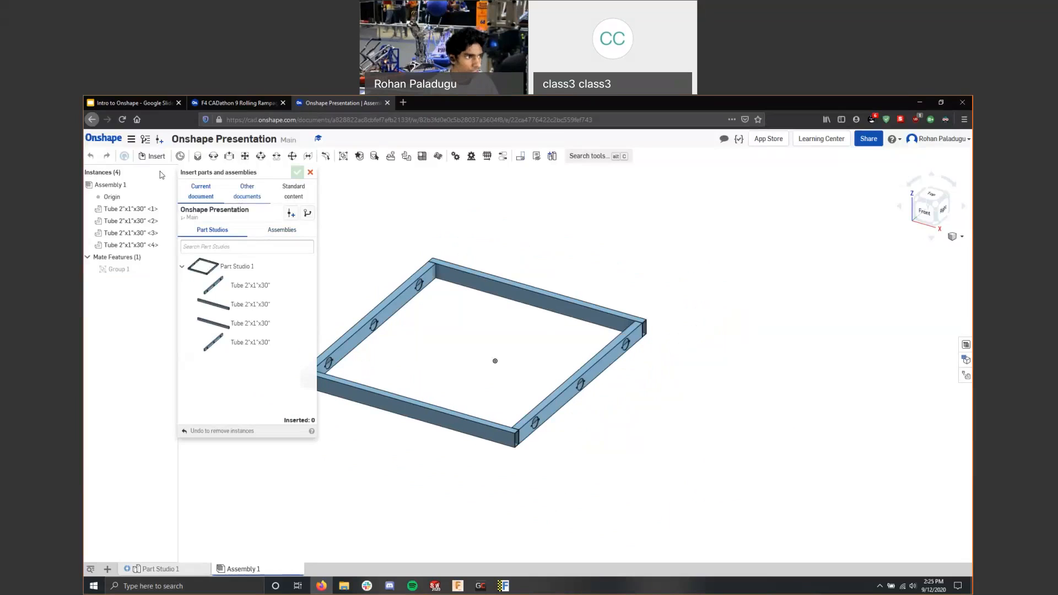
{"action": "left_click", "coordinate": [246, 192]}
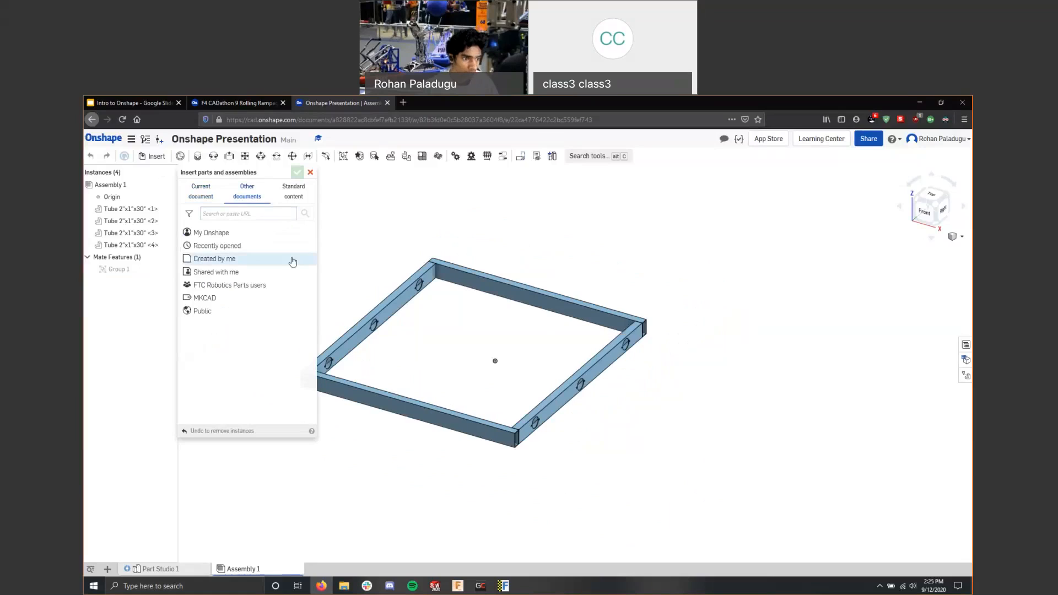
{"action": "left_click", "coordinate": [248, 233]}
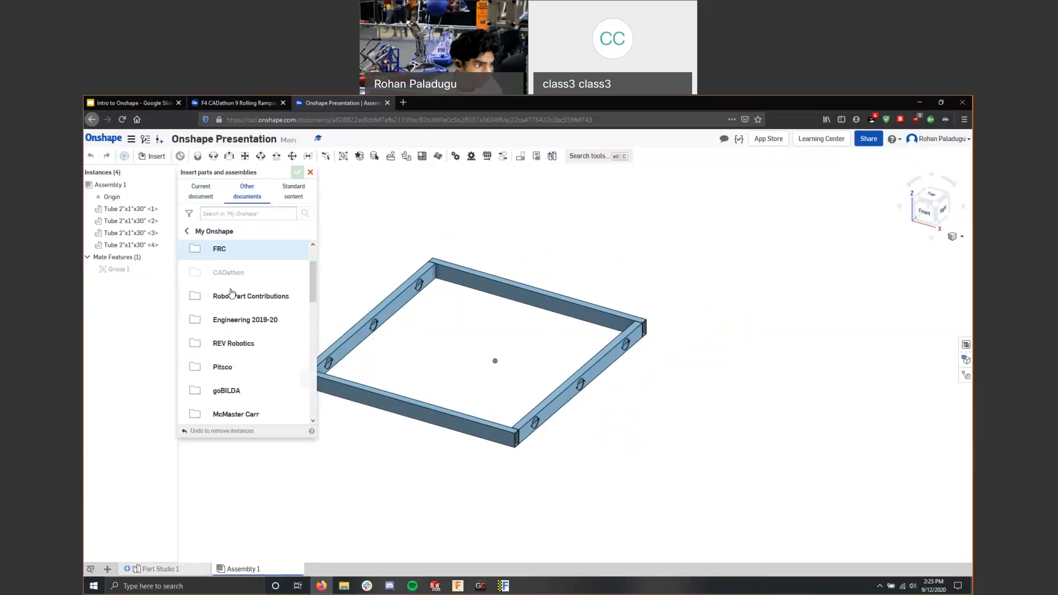
{"action": "scroll", "coordinate": [231, 293], "scroll_direction": "down", "scroll_amount": 5}
{"action": "scroll", "coordinate": [253, 325], "scroll_direction": "up", "scroll_amount": 4}
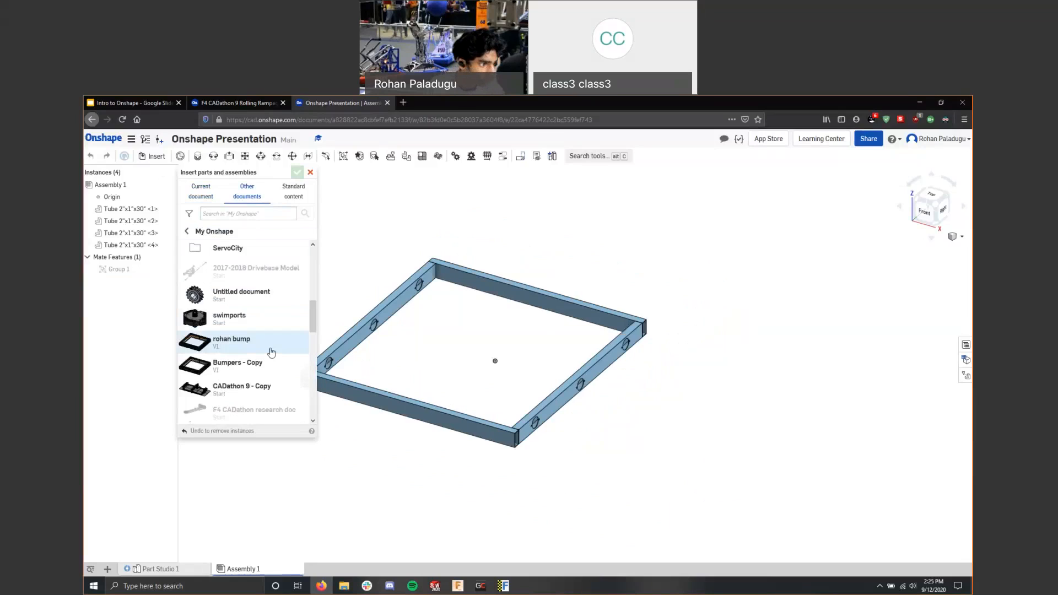
{"action": "scroll", "coordinate": [272, 363], "scroll_direction": "up", "scroll_amount": 3}
{"action": "scroll", "coordinate": [274, 379], "scroll_direction": "down", "scroll_amount": 5}
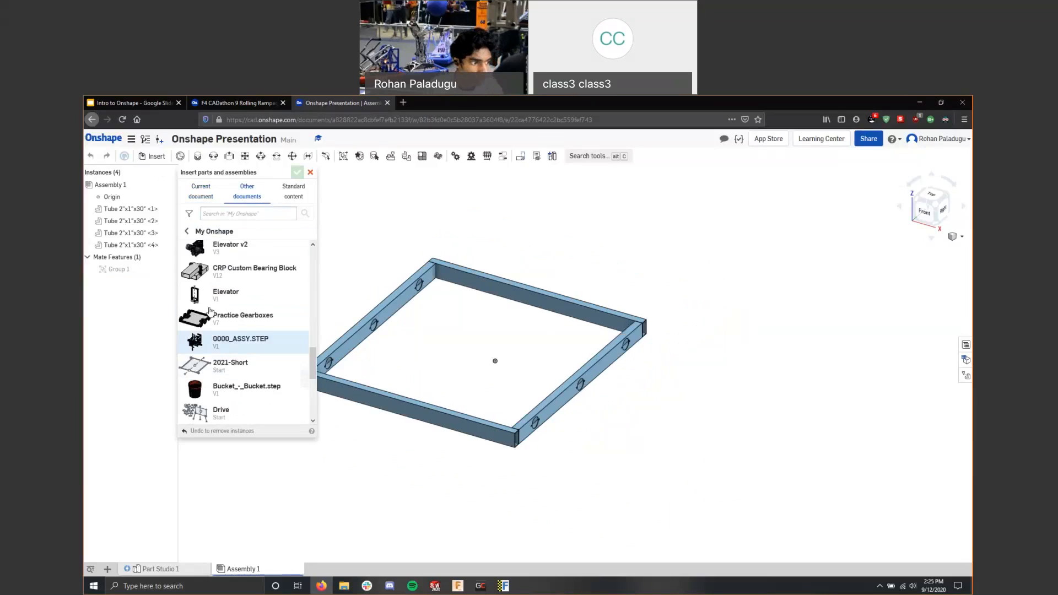
{"action": "left_click", "coordinate": [187, 231]}
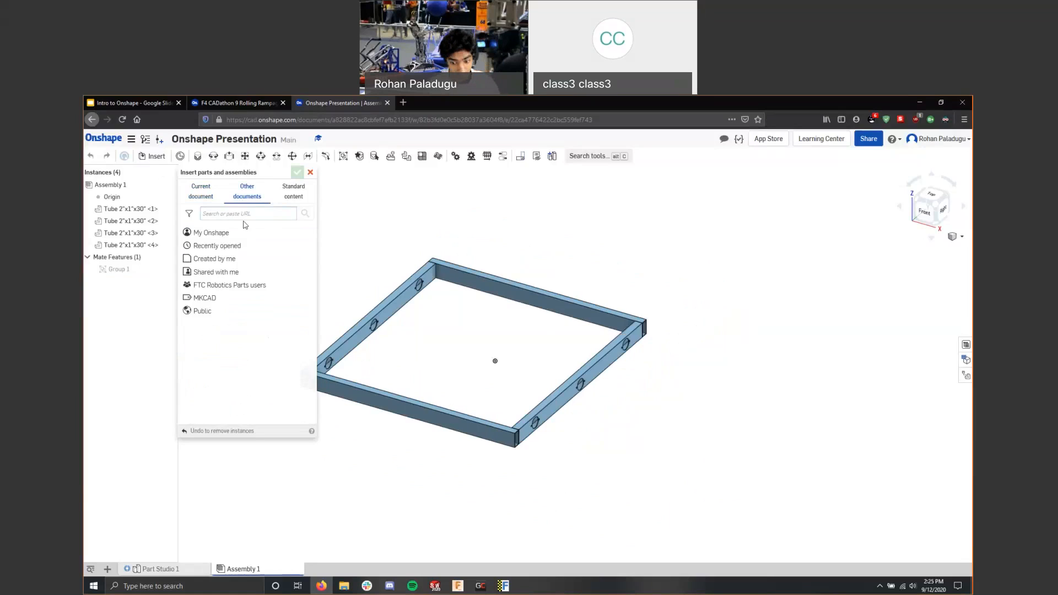
Search the other documents for MKCAD and look through the MKCad part libraries.
{"action": "type", "text": "M"}
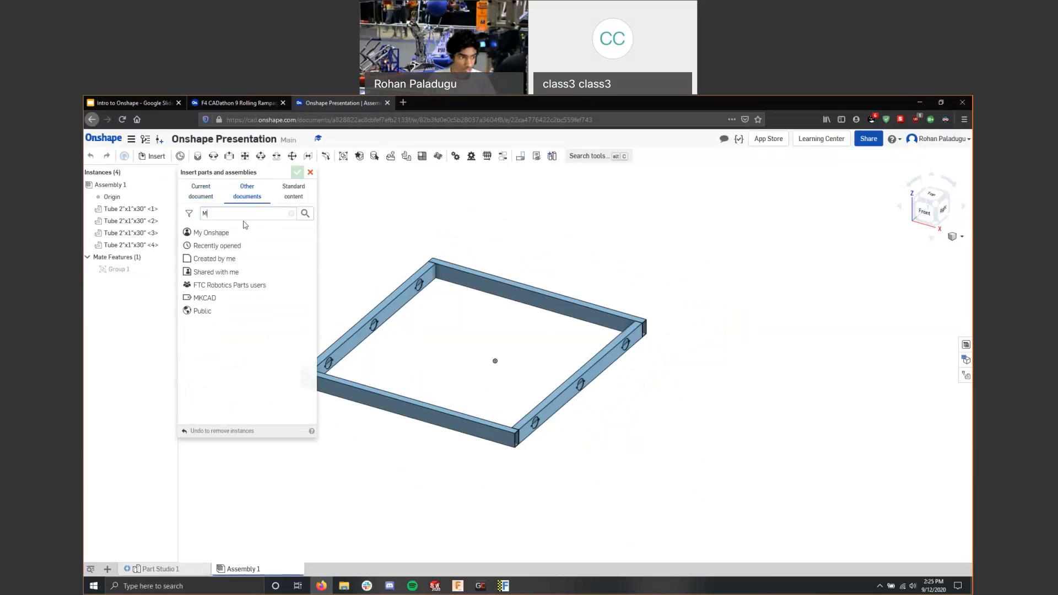
{"action": "type", "text": "KCAD"}
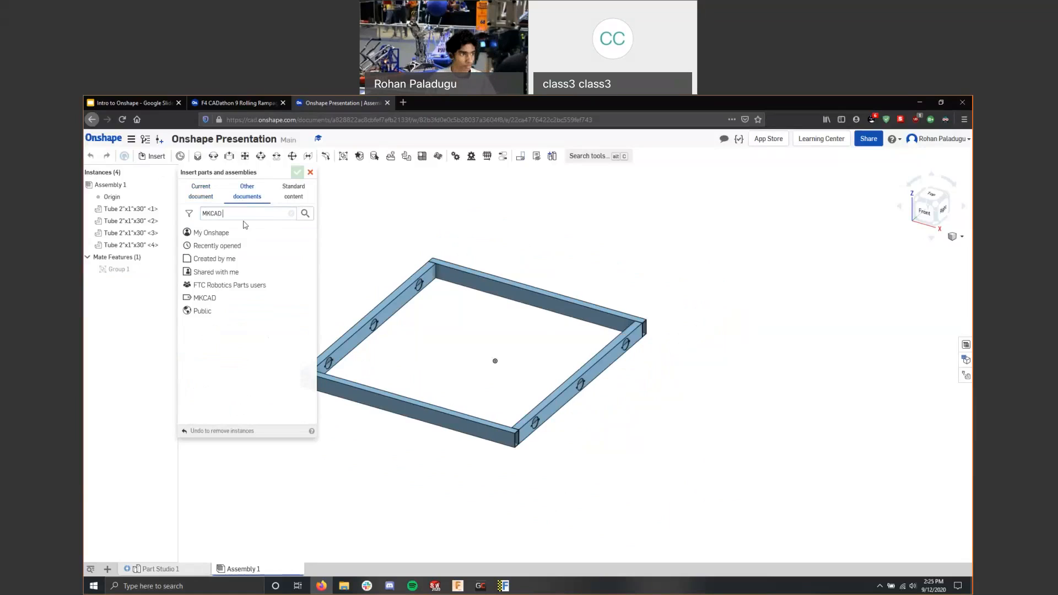
{"action": "key", "text": "Return"}
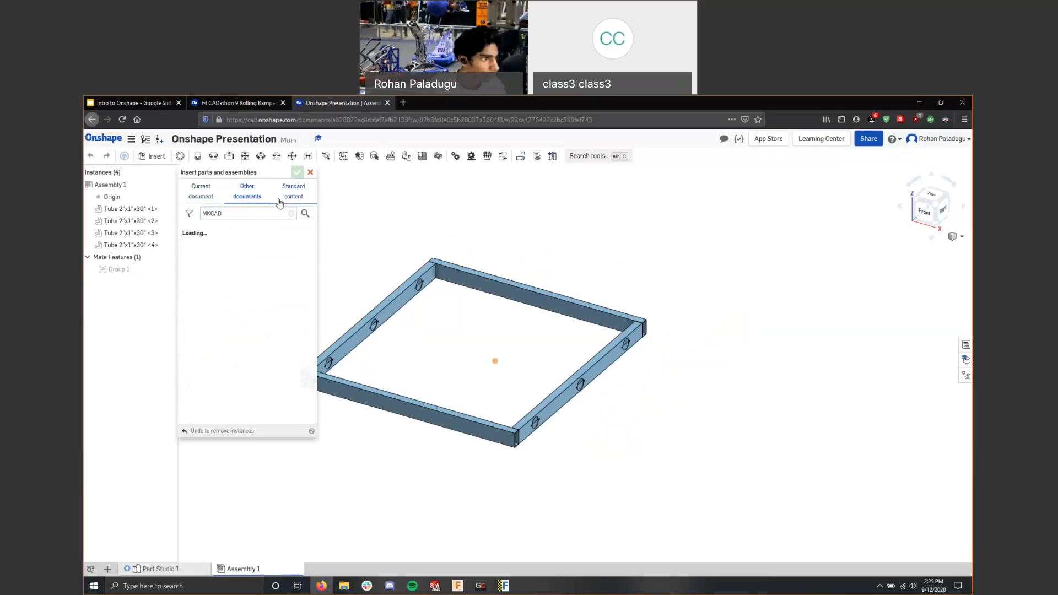
{"action": "left_click", "coordinate": [259, 212]}
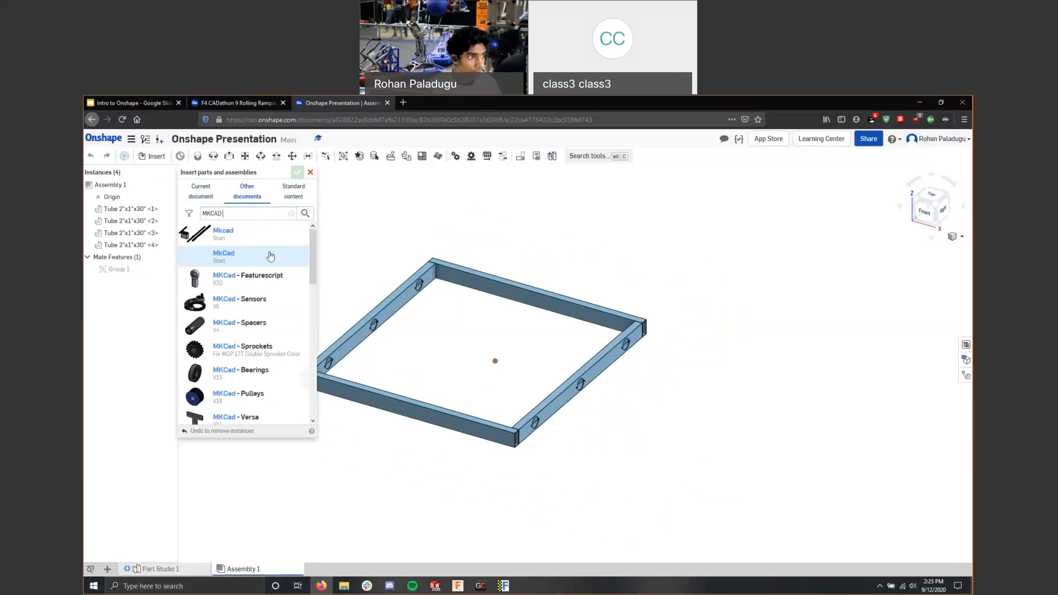
{"action": "scroll", "coordinate": [264, 275], "scroll_direction": "down", "scroll_amount": 1}
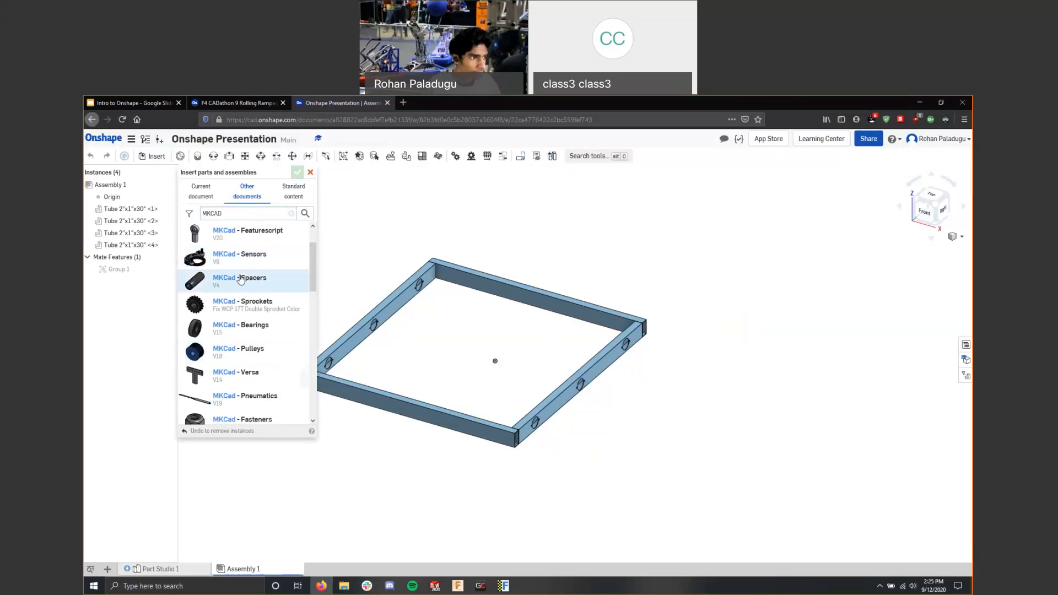
{"action": "scroll", "coordinate": [252, 347], "scroll_direction": "down", "scroll_amount": 1}
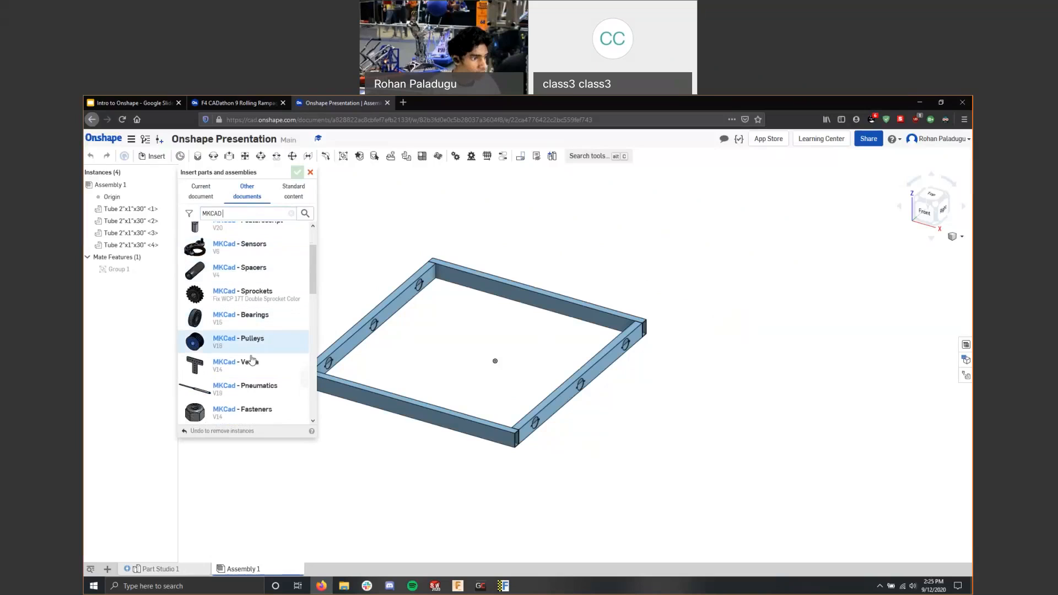
{"action": "scroll", "coordinate": [254, 347], "scroll_direction": "down", "scroll_amount": 1}
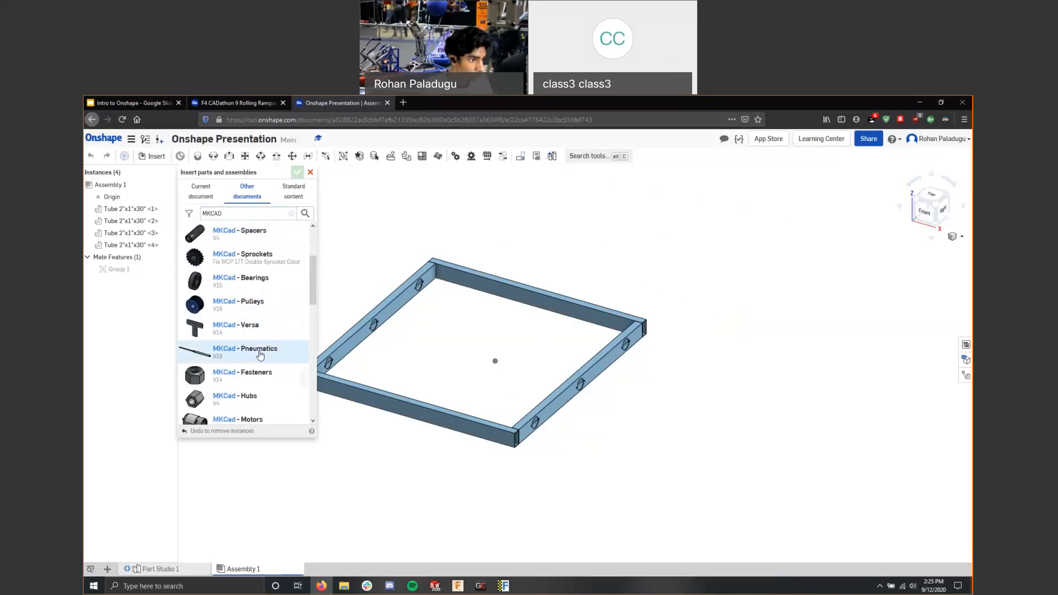
{"action": "scroll", "coordinate": [250, 408], "scroll_direction": "down", "scroll_amount": 3}
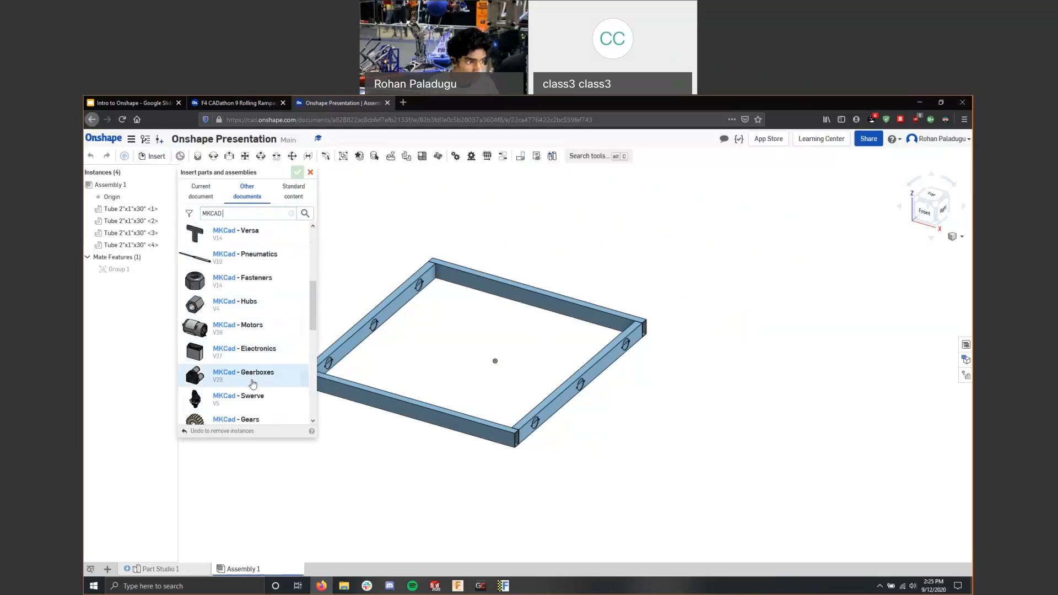
{"action": "scroll", "coordinate": [253, 382], "scroll_direction": "up", "scroll_amount": 3}
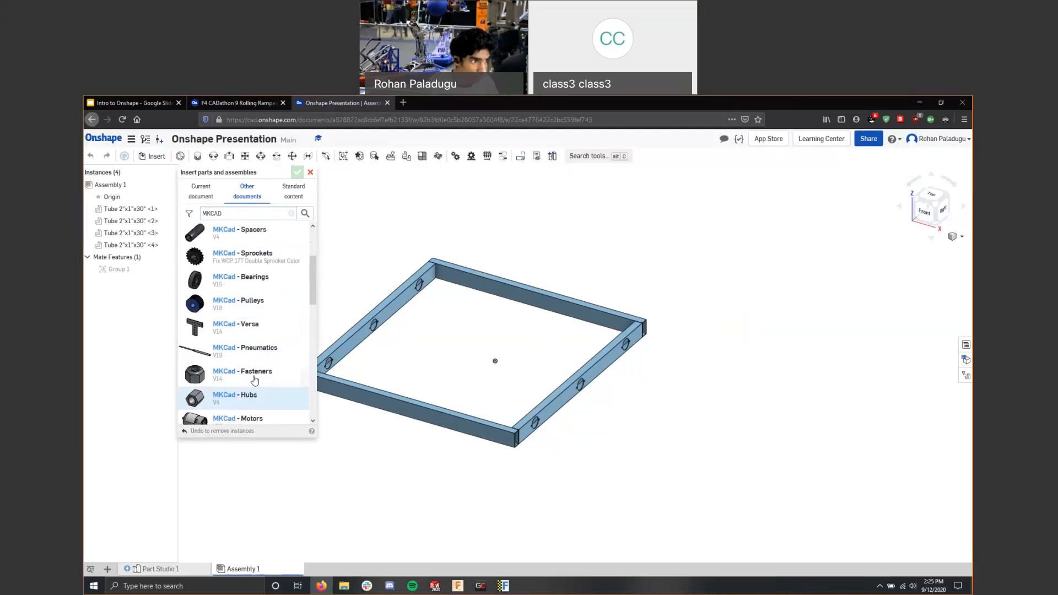
Insert one .5" Hex ID 1.125" OD Flanged Bearing from the MKCad - Bearings document just outside the frame.
{"action": "left_click", "coordinate": [266, 287]}
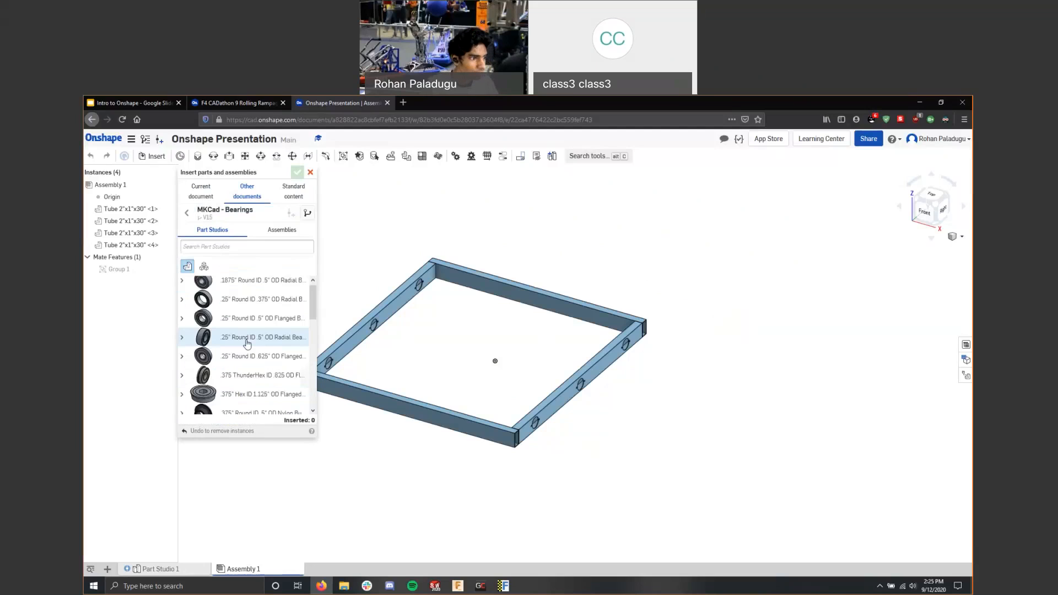
{"action": "scroll", "coordinate": [258, 394], "scroll_direction": "down", "scroll_amount": 3}
{"action": "scroll", "coordinate": [256, 405], "scroll_direction": "down", "scroll_amount": 3}
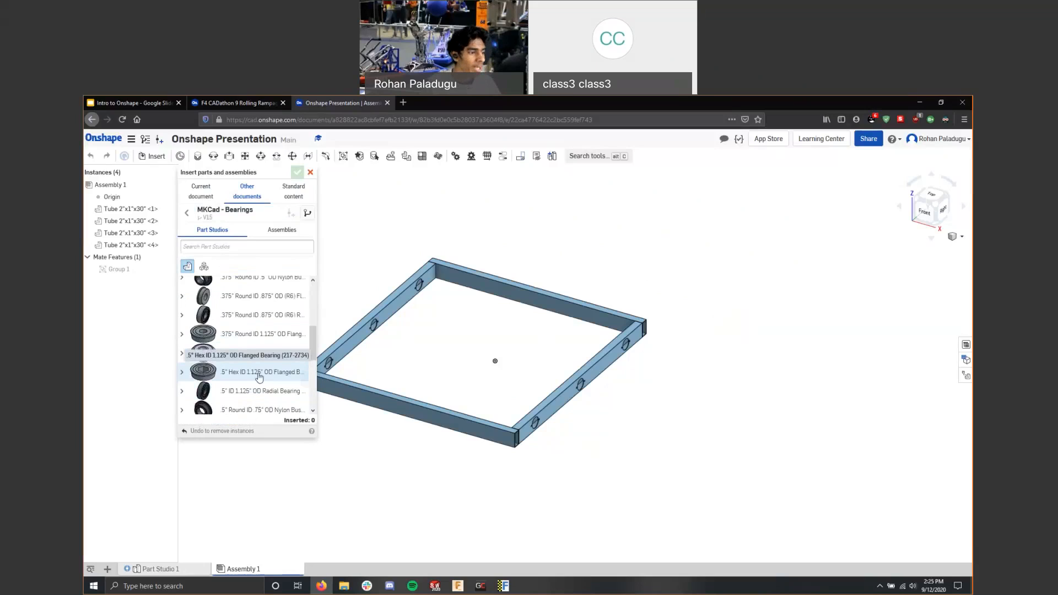
{"action": "scroll", "coordinate": [214, 315], "scroll_direction": "up", "scroll_amount": 5}
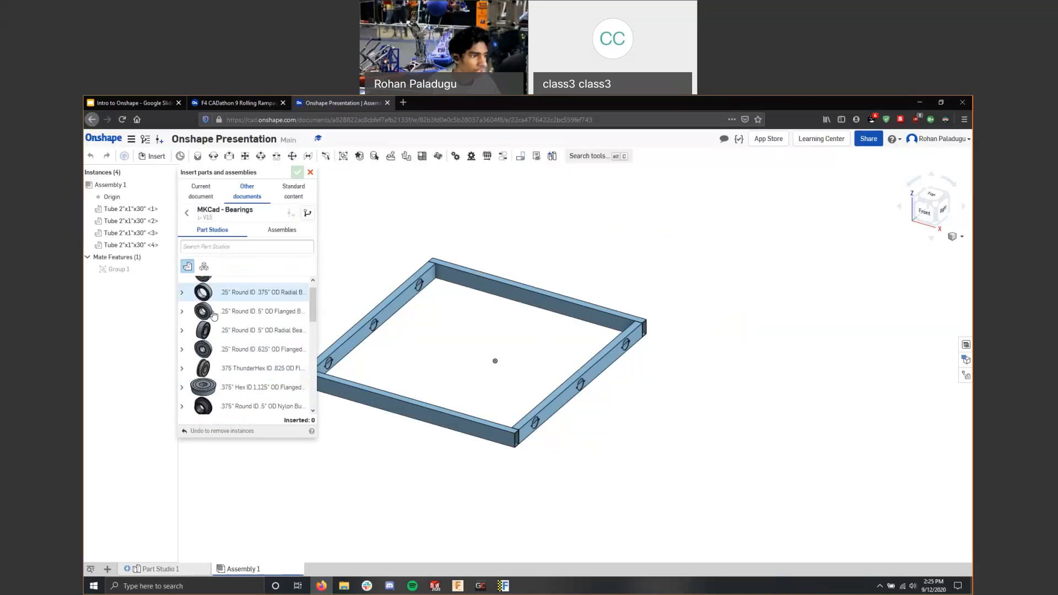
{"action": "scroll", "coordinate": [220, 325], "scroll_direction": "down", "scroll_amount": 5}
{"action": "scroll", "coordinate": [302, 393], "scroll_direction": "up", "scroll_amount": 1}
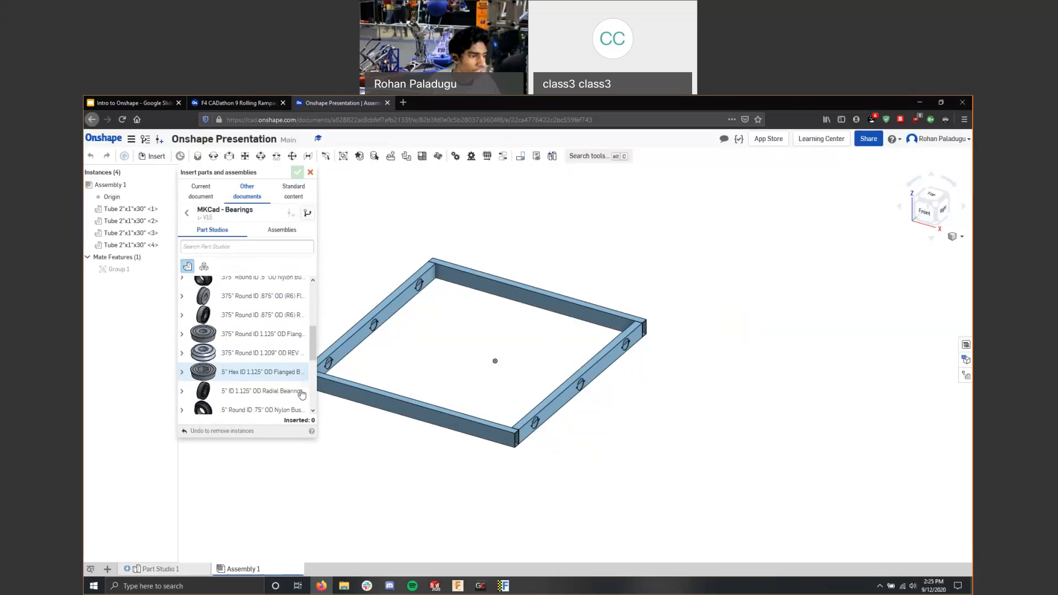
{"action": "left_click", "coordinate": [383, 337]}
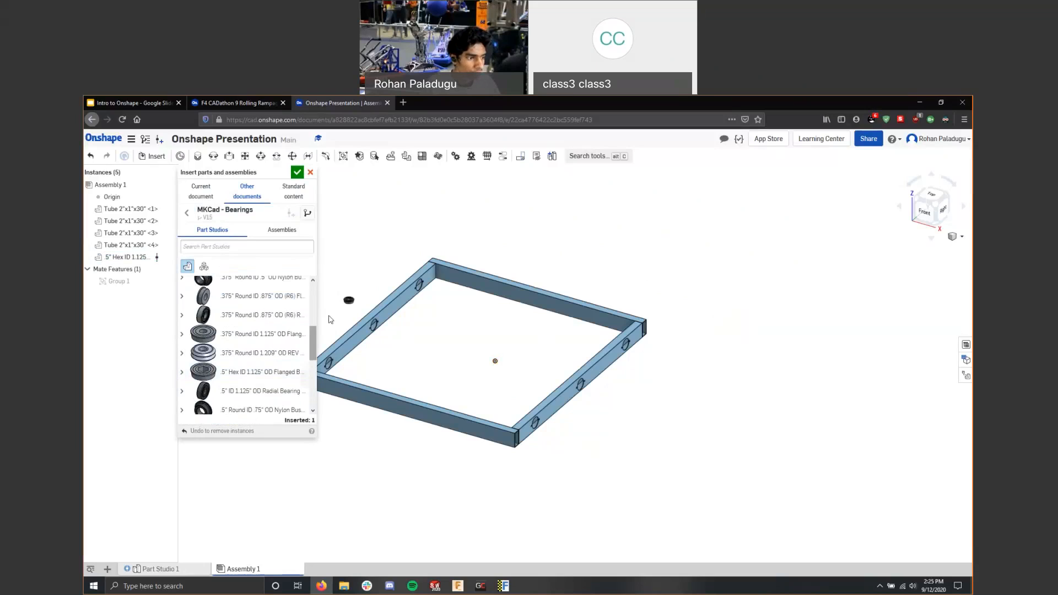
Insert the WCP SS Gearbox Assembly from the MKCad - Gearboxes document inside the frame and accept the insertion.
{"action": "scroll", "coordinate": [329, 319], "scroll_direction": "up", "scroll_amount": 2}
{"action": "scroll", "coordinate": [355, 296], "scroll_direction": "up", "scroll_amount": 2}
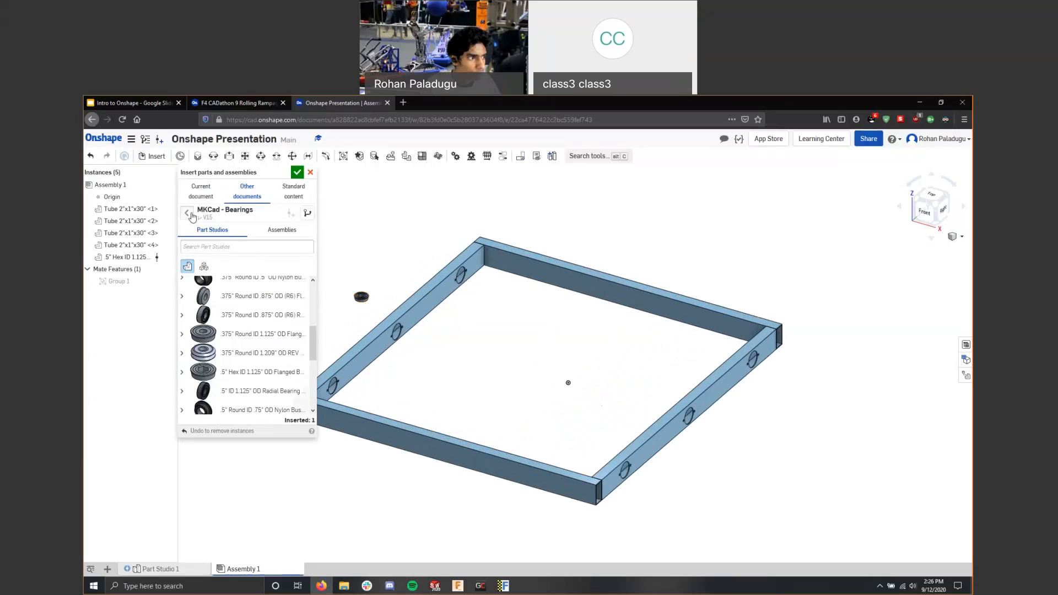
{"action": "left_click", "coordinate": [187, 213]}
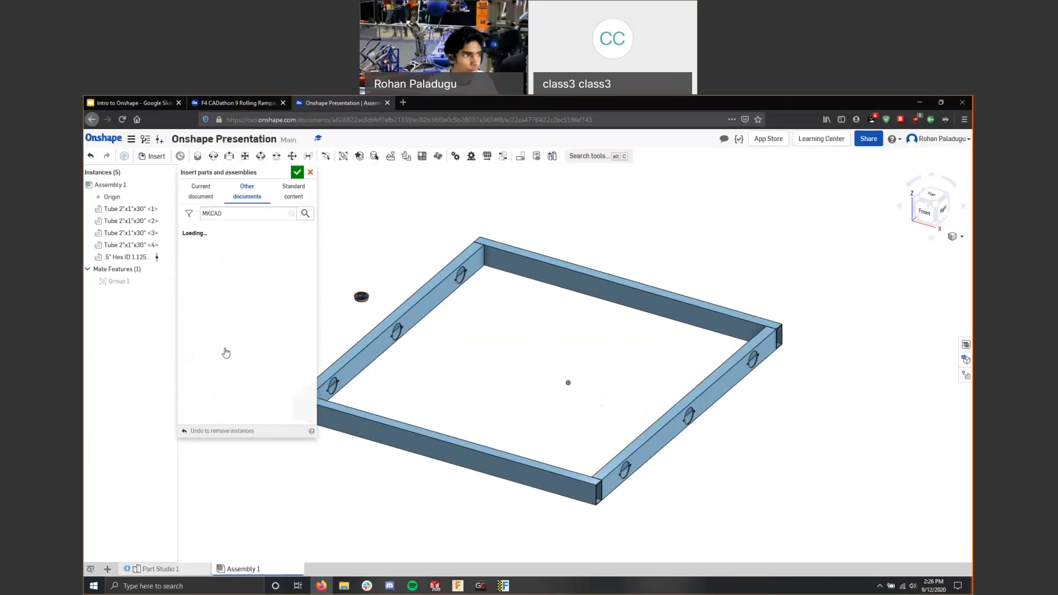
{"action": "scroll", "coordinate": [260, 330], "scroll_direction": "down", "scroll_amount": 5}
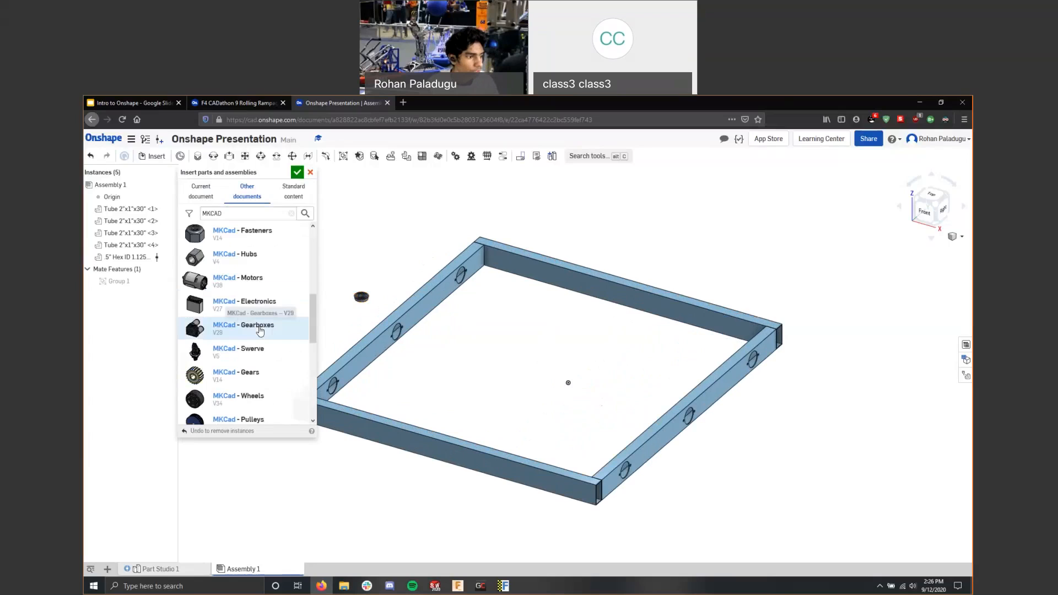
{"action": "left_click", "coordinate": [261, 331]}
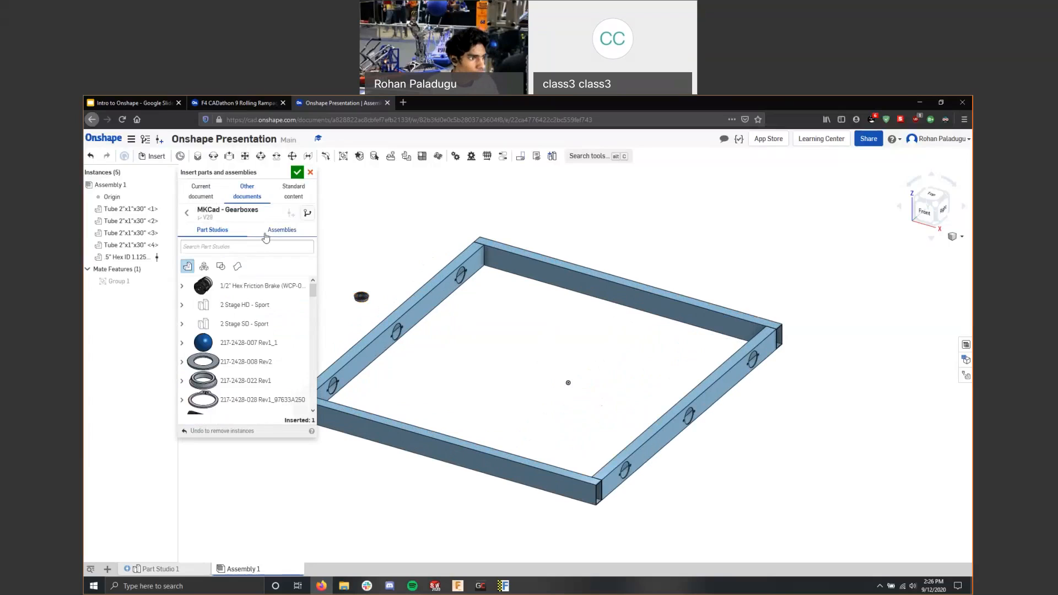
{"action": "left_click", "coordinate": [266, 236]}
{"action": "scroll", "coordinate": [253, 330], "scroll_direction": "down", "scroll_amount": 3}
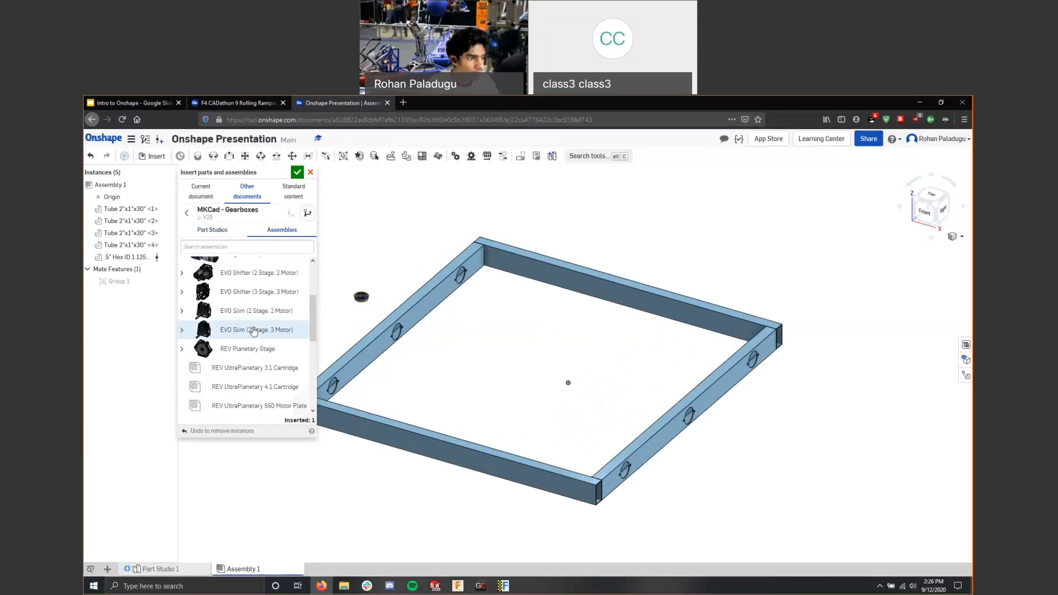
{"action": "scroll", "coordinate": [254, 330], "scroll_direction": "down", "scroll_amount": 5}
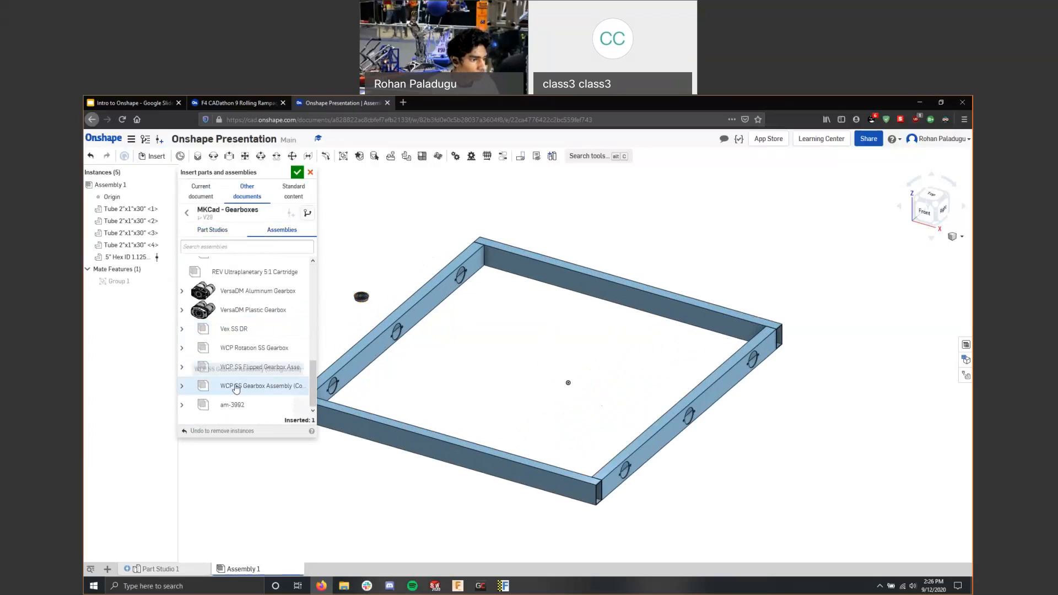
{"action": "left_click", "coordinate": [269, 389]}
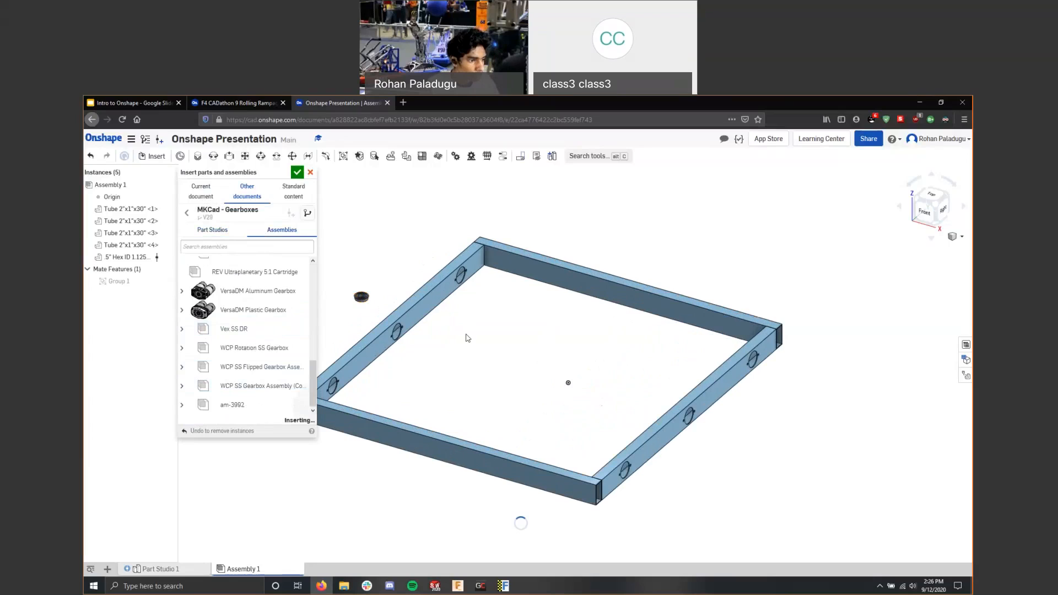
{"action": "left_click", "coordinate": [505, 364]}
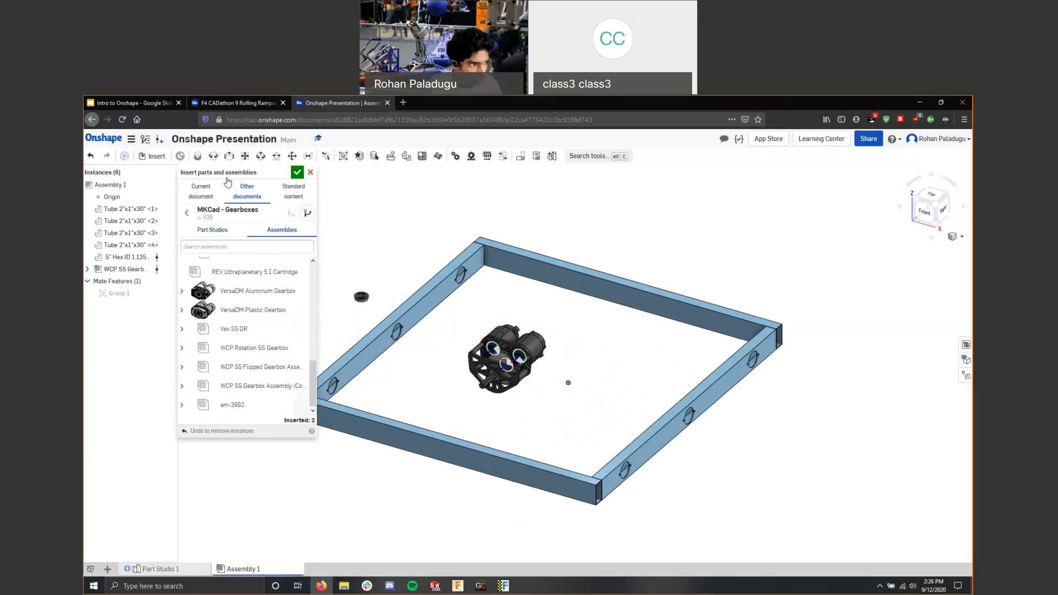
{"action": "left_click", "coordinate": [298, 173]}
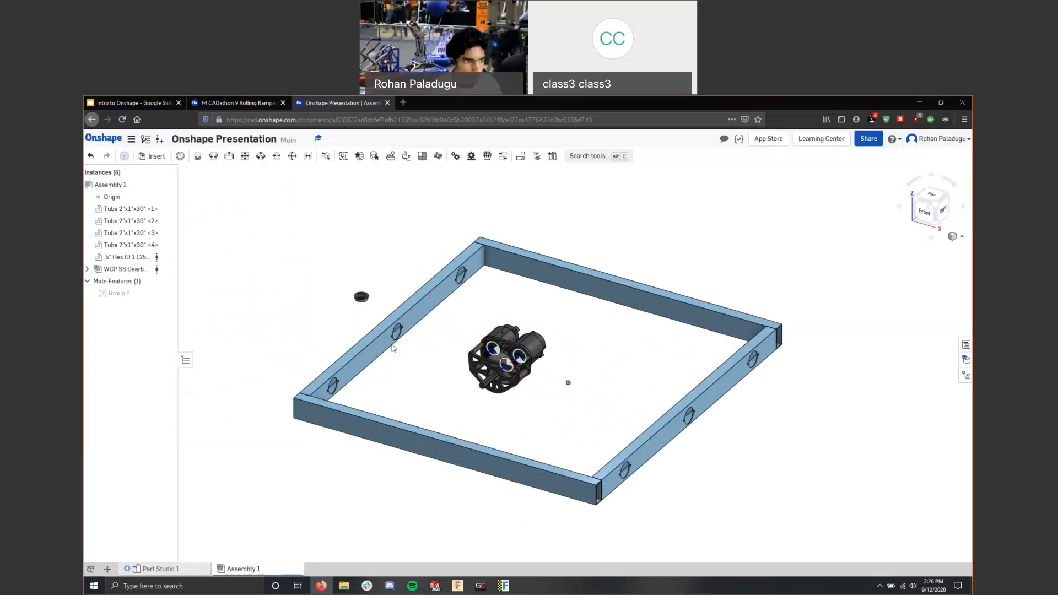
Hide the round markers displayed on the front of the inserted gearbox.
{"action": "scroll", "coordinate": [475, 370], "scroll_direction": "up", "scroll_amount": 2}
{"action": "scroll", "coordinate": [278, 263], "scroll_direction": "up", "scroll_amount": 3}
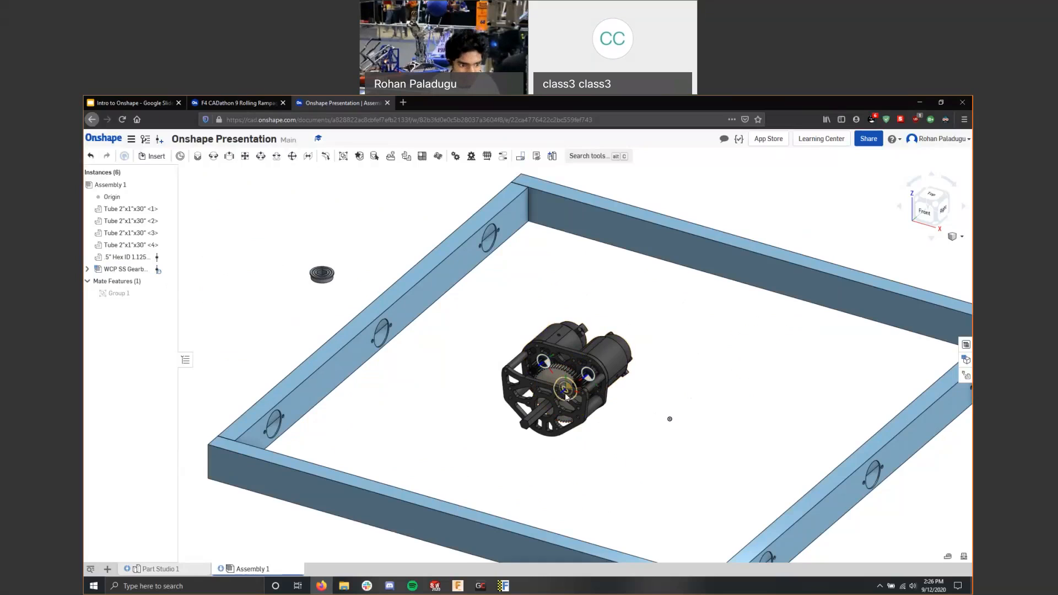
{"action": "scroll", "coordinate": [585, 380], "scroll_direction": "down", "scroll_amount": 2}
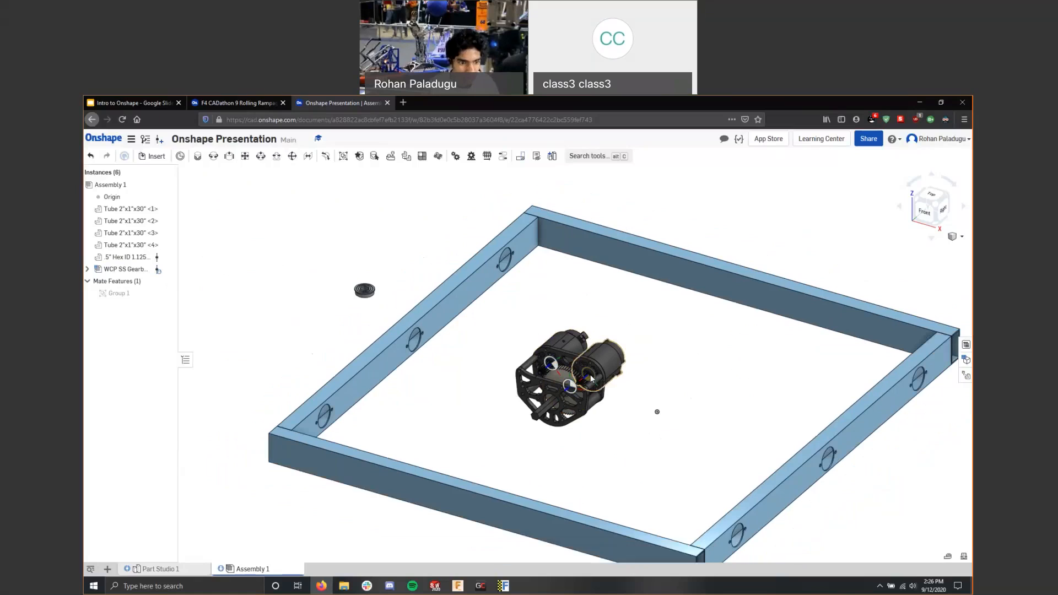
{"action": "right_click", "coordinate": [591, 378]}
{"action": "left_click", "coordinate": [610, 413]}
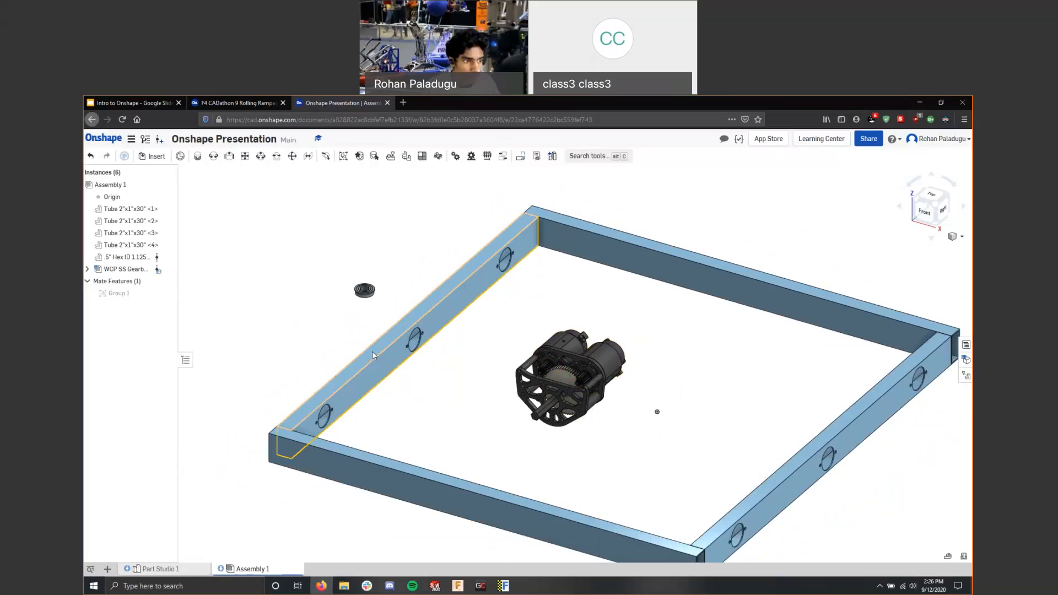
Start a Fastened mate using the circular edge where the hex bearing's flange meets its body as the first mate connector.
{"action": "right_click_drag", "start_coordinate": [371, 352], "coordinate": [260, 225]}
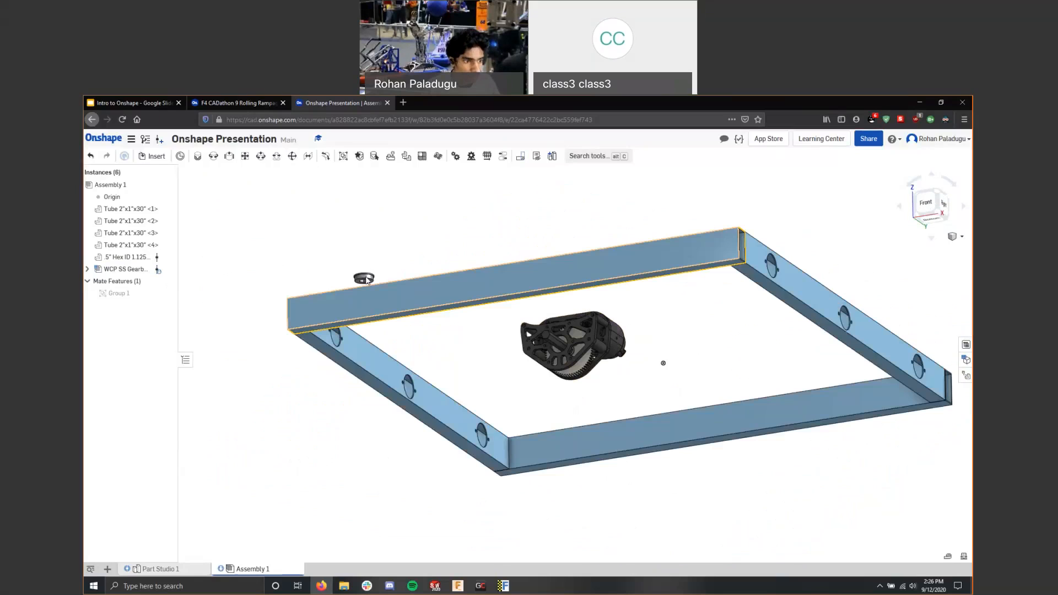
{"action": "left_click", "coordinate": [193, 156]}
{"action": "scroll", "coordinate": [353, 275], "scroll_direction": "down", "scroll_amount": 3}
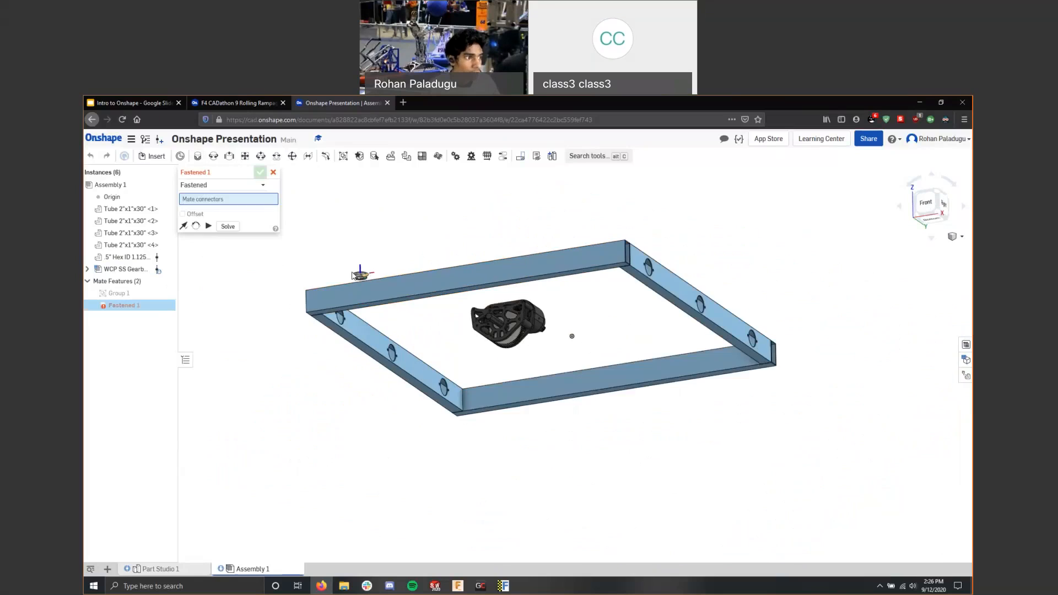
{"action": "scroll", "coordinate": [352, 275], "scroll_direction": "up", "scroll_amount": 5}
{"action": "scroll", "coordinate": [368, 278], "scroll_direction": "up", "scroll_amount": 2}
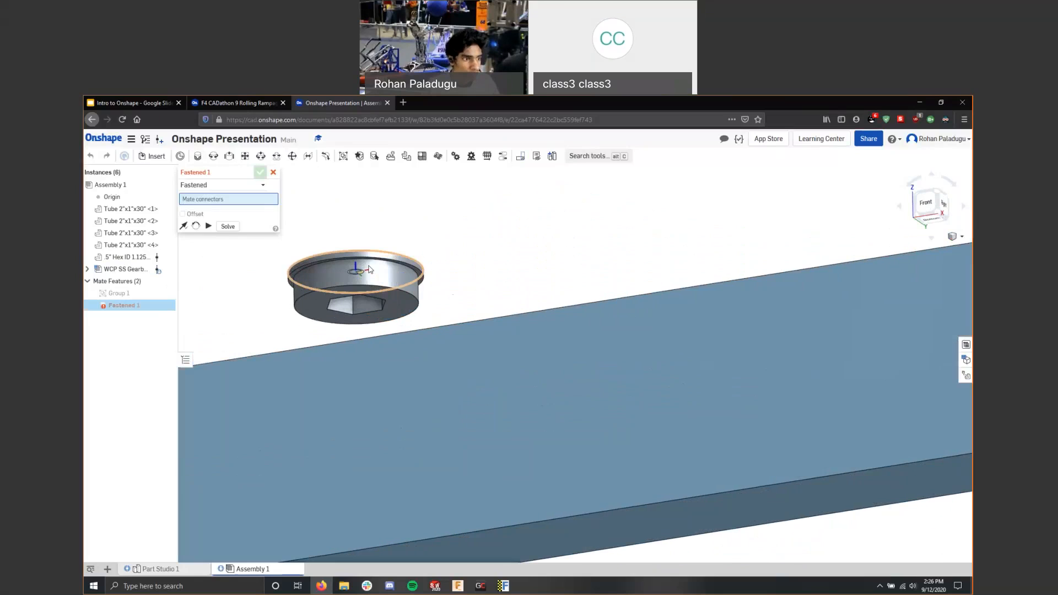
{"action": "scroll", "coordinate": [368, 269], "scroll_direction": "up", "scroll_amount": 5}
{"action": "left_click", "coordinate": [576, 312]}
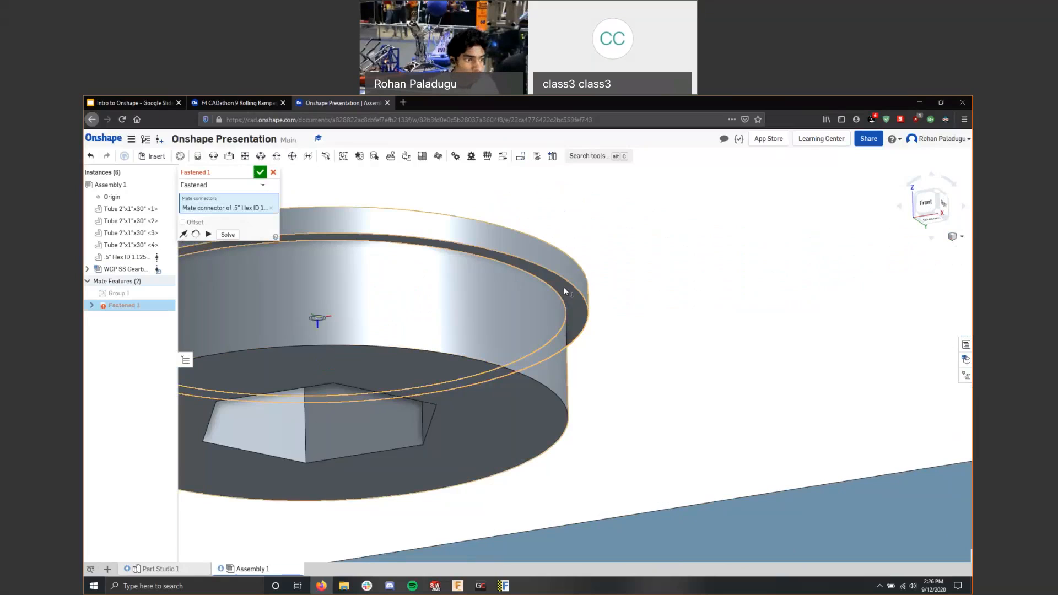
{"action": "scroll", "coordinate": [564, 306], "scroll_direction": "down", "scroll_amount": 10}
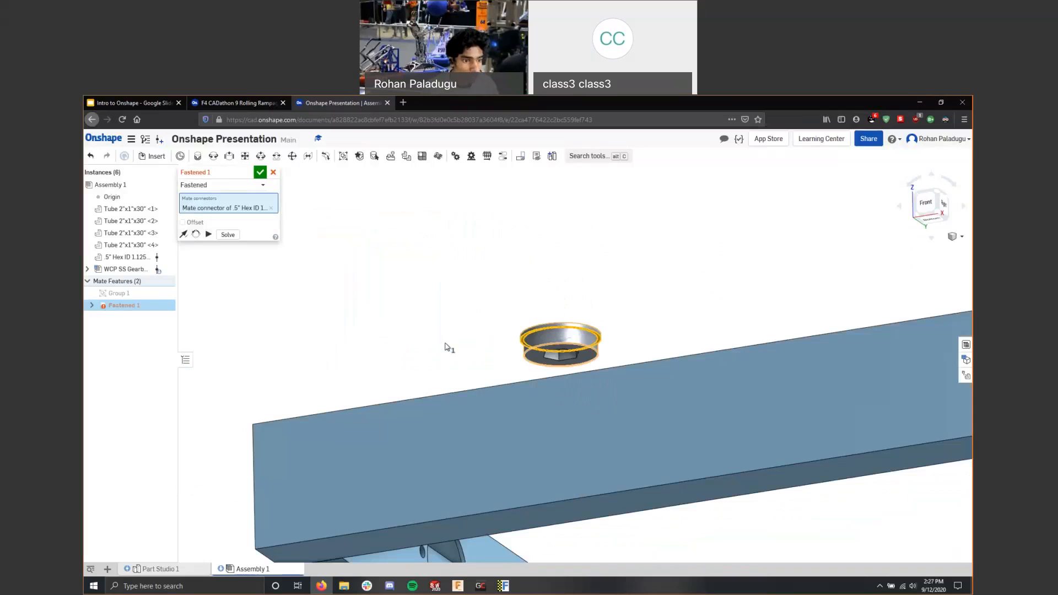
Mate the bearing to the center of the middle bearing hole on the side tube's outer face, flip its direction and accept.
{"action": "right_click_drag", "start_coordinate": [446, 346], "coordinate": [485, 373]}
{"action": "scroll", "coordinate": [485, 369], "scroll_direction": "down", "scroll_amount": 3}
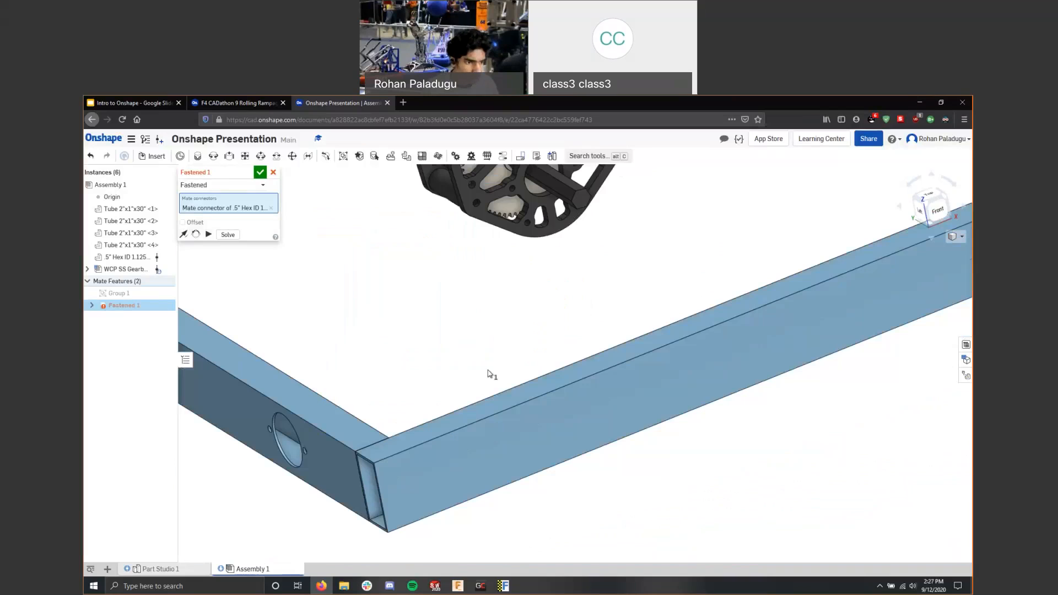
{"action": "scroll", "coordinate": [487, 369], "scroll_direction": "down", "scroll_amount": 3}
{"action": "scroll", "coordinate": [262, 343], "scroll_direction": "up", "scroll_amount": 5}
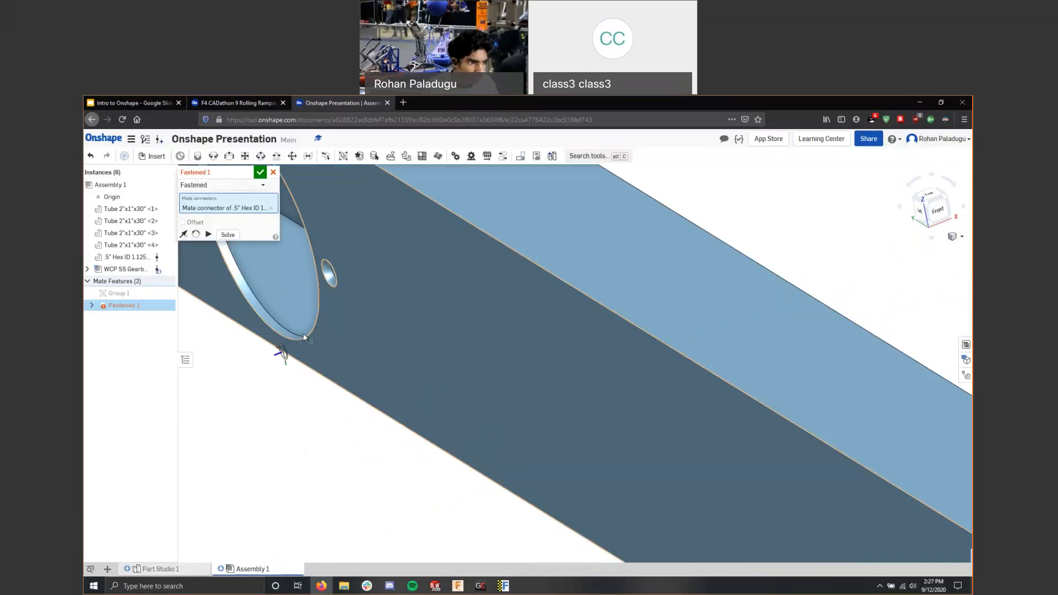
{"action": "scroll", "coordinate": [318, 318], "scroll_direction": "up", "scroll_amount": 2}
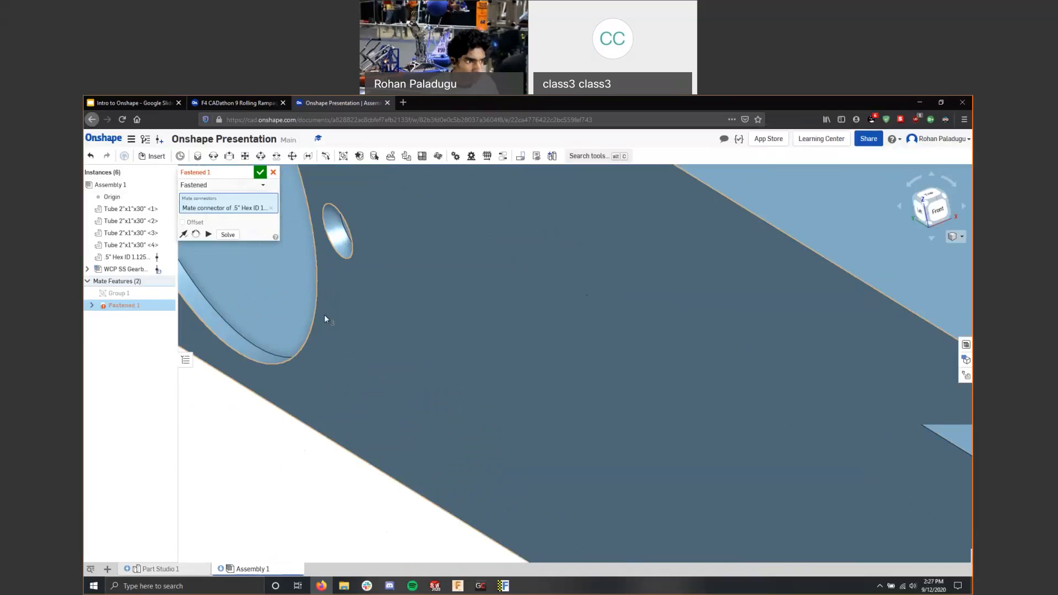
{"action": "scroll", "coordinate": [325, 318], "scroll_direction": "down", "scroll_amount": 3}
{"action": "middle_click_drag", "start_coordinate": [395, 352], "coordinate": [523, 429]}
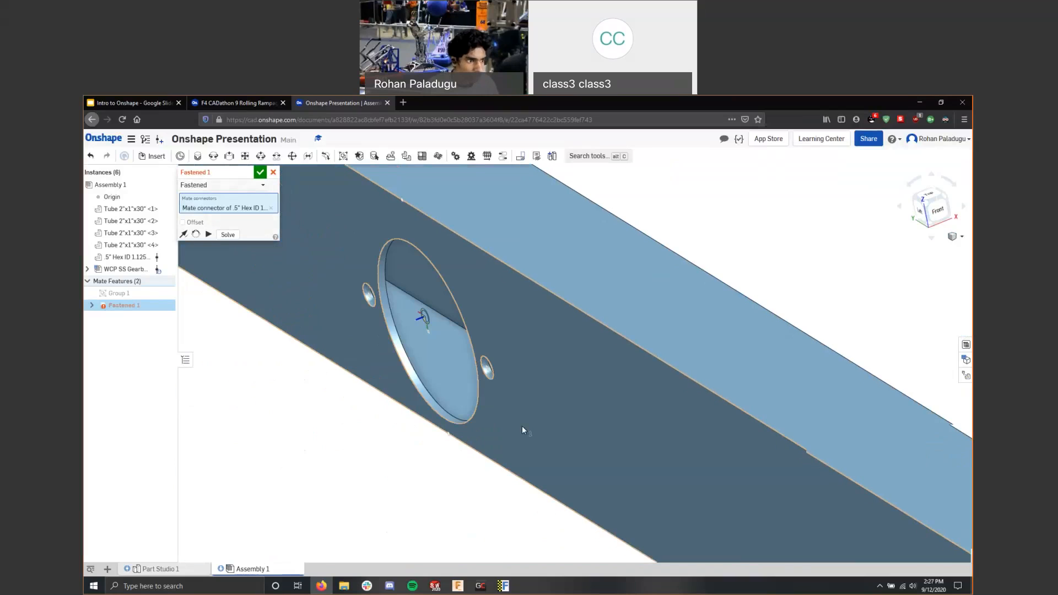
{"action": "left_click", "coordinate": [472, 420]}
{"action": "right_click_drag", "start_coordinate": [472, 420], "coordinate": [395, 402]}
{"action": "left_click", "coordinate": [185, 246]}
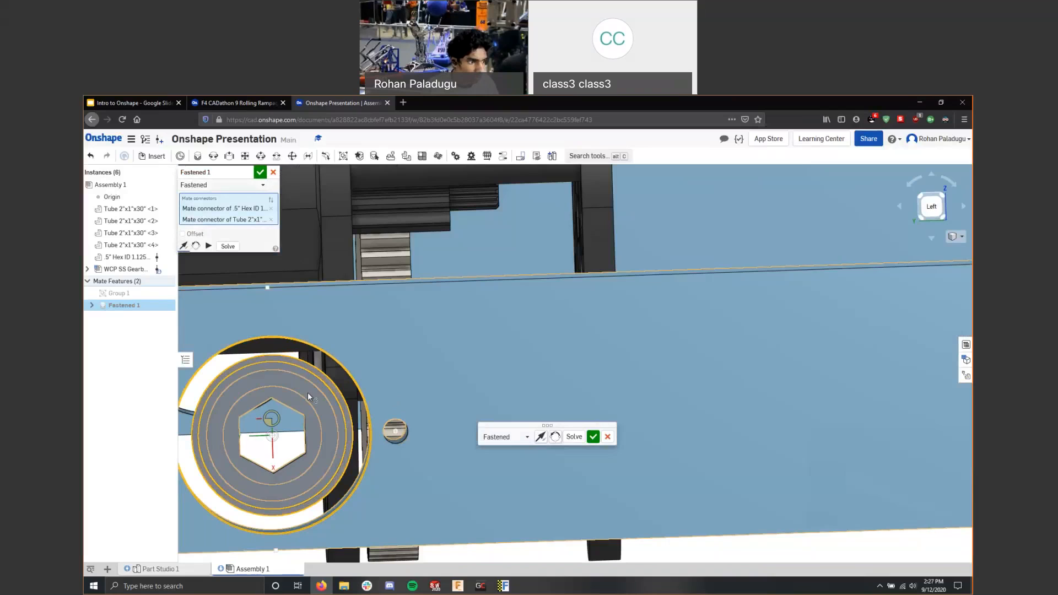
{"action": "left_click", "coordinate": [264, 174]}
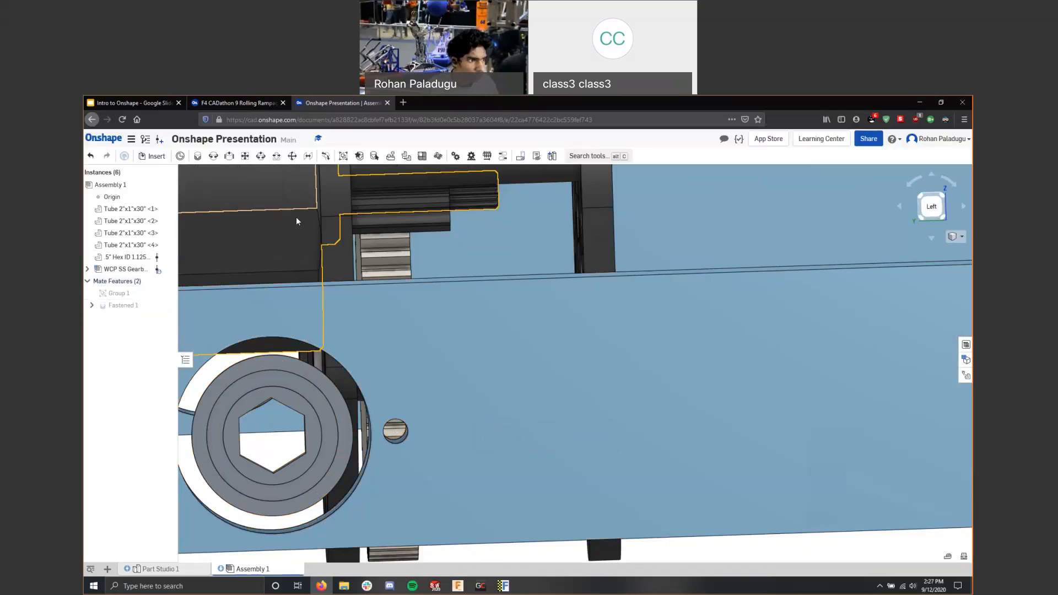
Inspect the bearing's fit in the tube hole and open the WCD 1 feature in Part Studio 1 for editing.
{"action": "right_click_drag", "start_coordinate": [456, 376], "coordinate": [446, 404]}
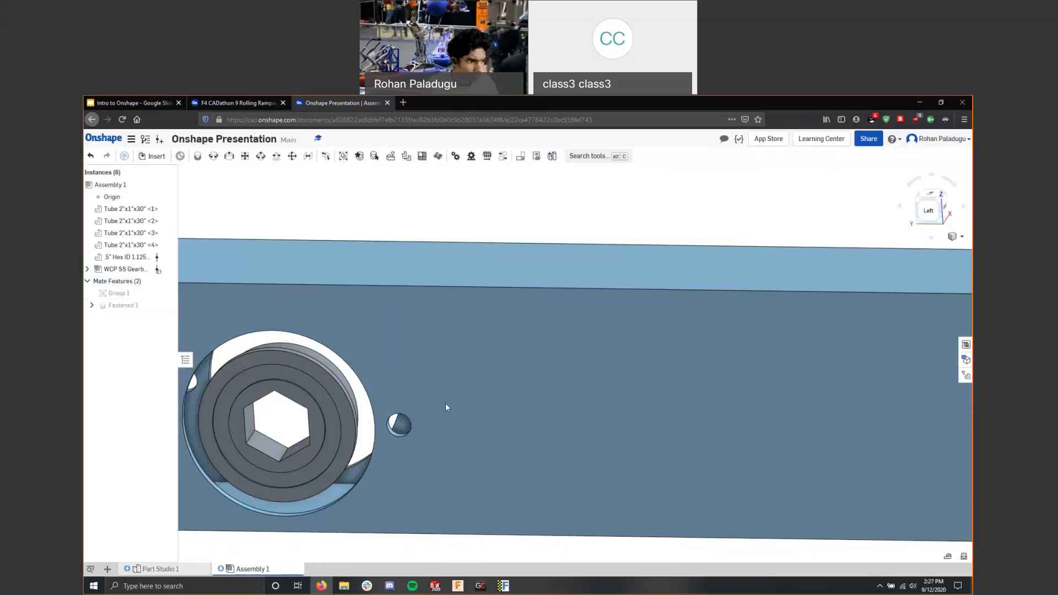
{"action": "scroll", "coordinate": [341, 446], "scroll_direction": "up", "scroll_amount": 3}
{"action": "scroll", "coordinate": [341, 446], "scroll_direction": "down", "scroll_amount": 6}
{"action": "left_click", "coordinate": [160, 569]}
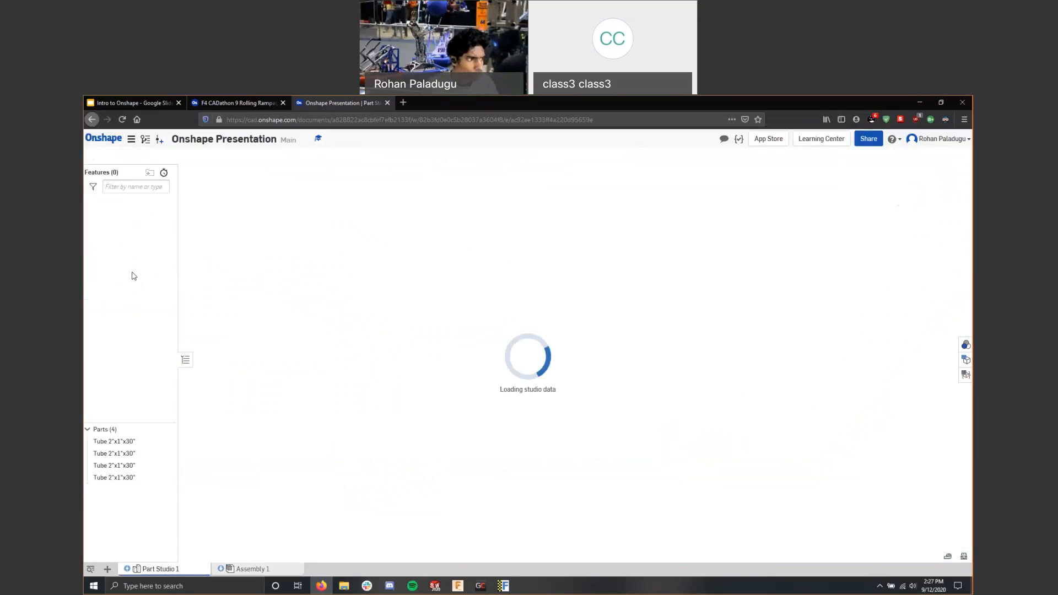
{"action": "right_click", "coordinate": [132, 263]}
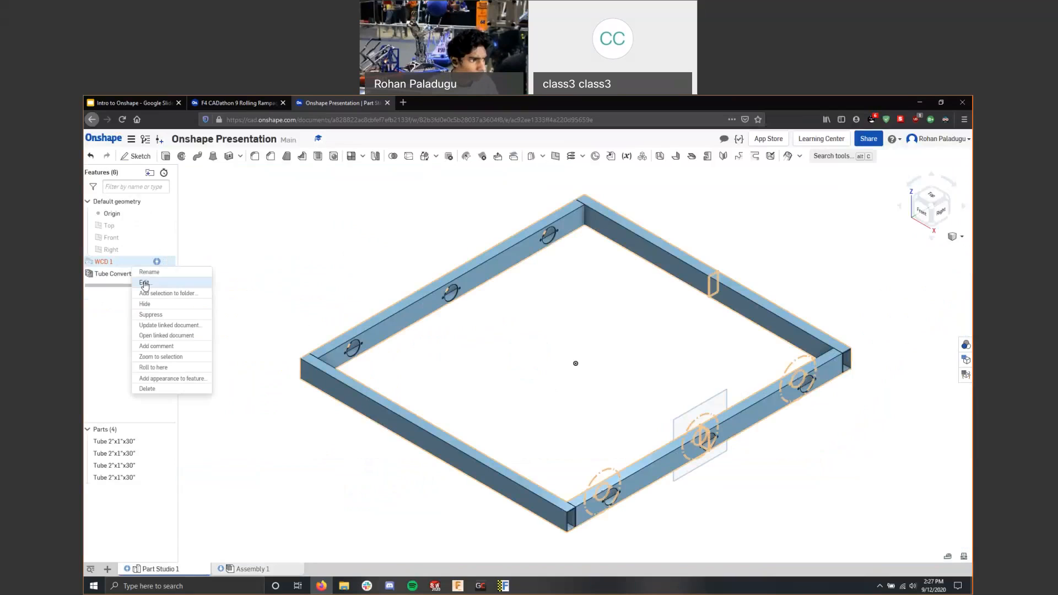
{"action": "left_click", "coordinate": [144, 283]}
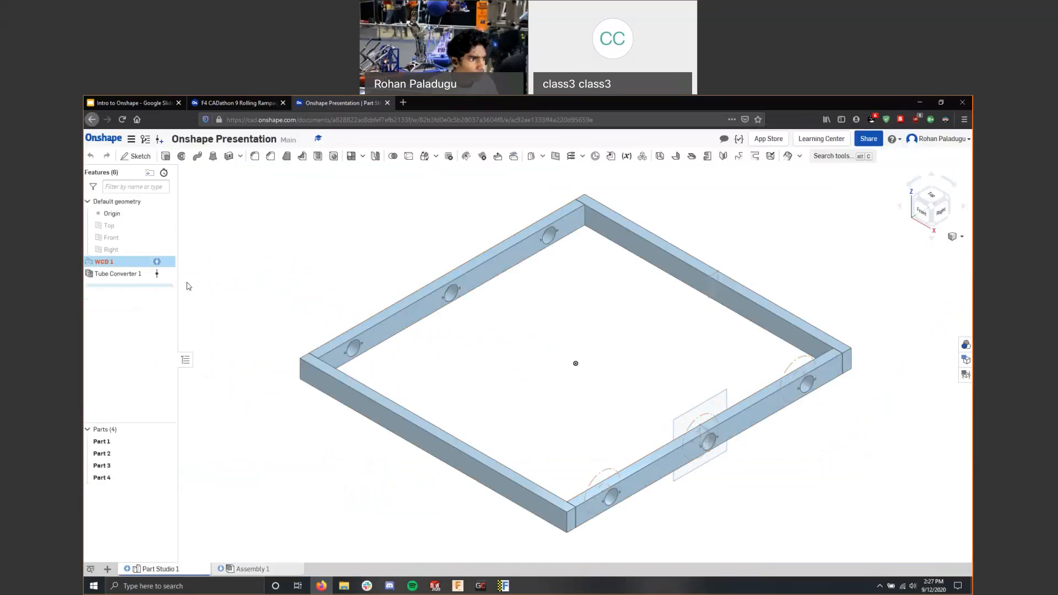
{"action": "left_click", "coordinate": [256, 280]}
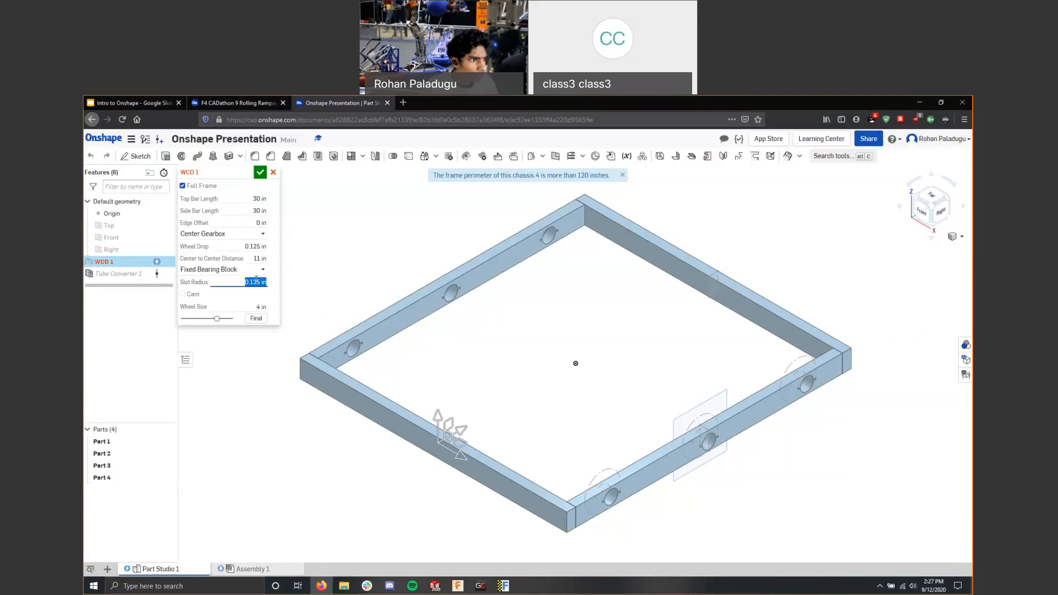
Try the Edge Gearbox location, return to Center Gearbox and keep the Fixed Bearing Block option.
{"action": "left_click", "coordinate": [234, 237]}
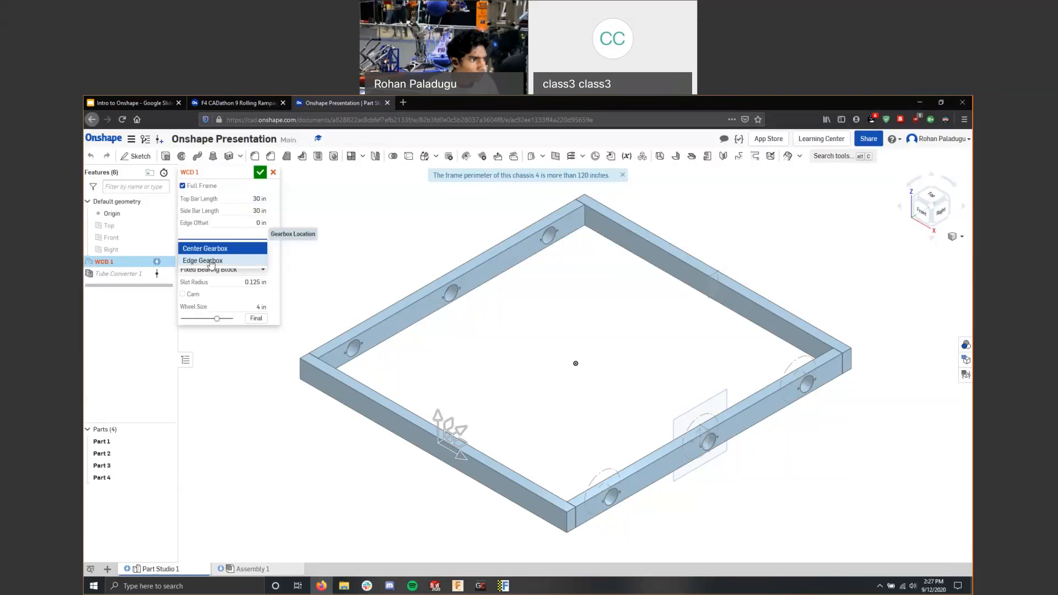
{"action": "left_click", "coordinate": [210, 261]}
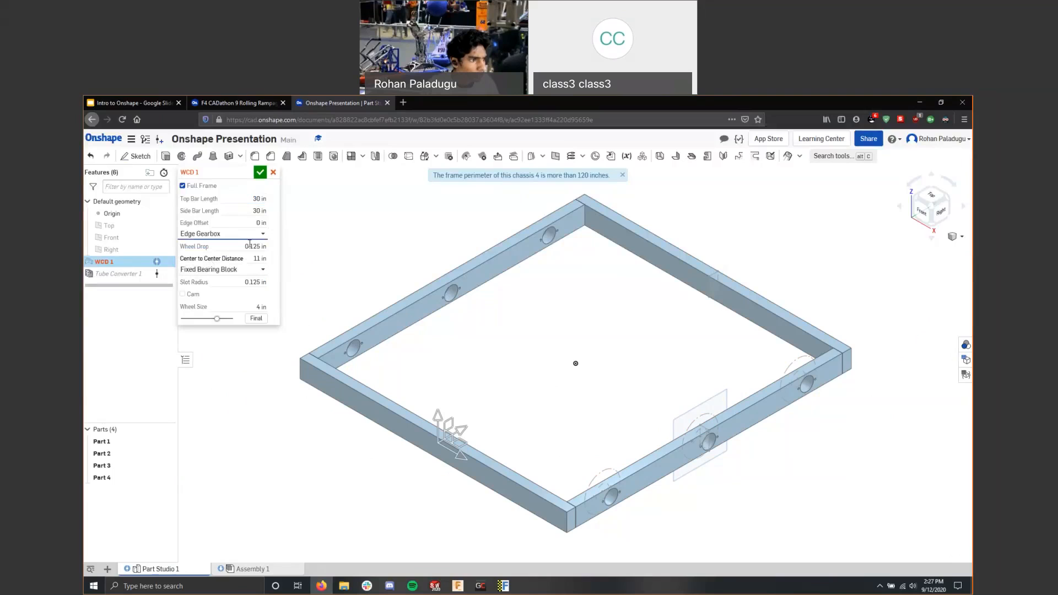
{"action": "left_click", "coordinate": [242, 234]}
{"action": "left_click", "coordinate": [222, 248]}
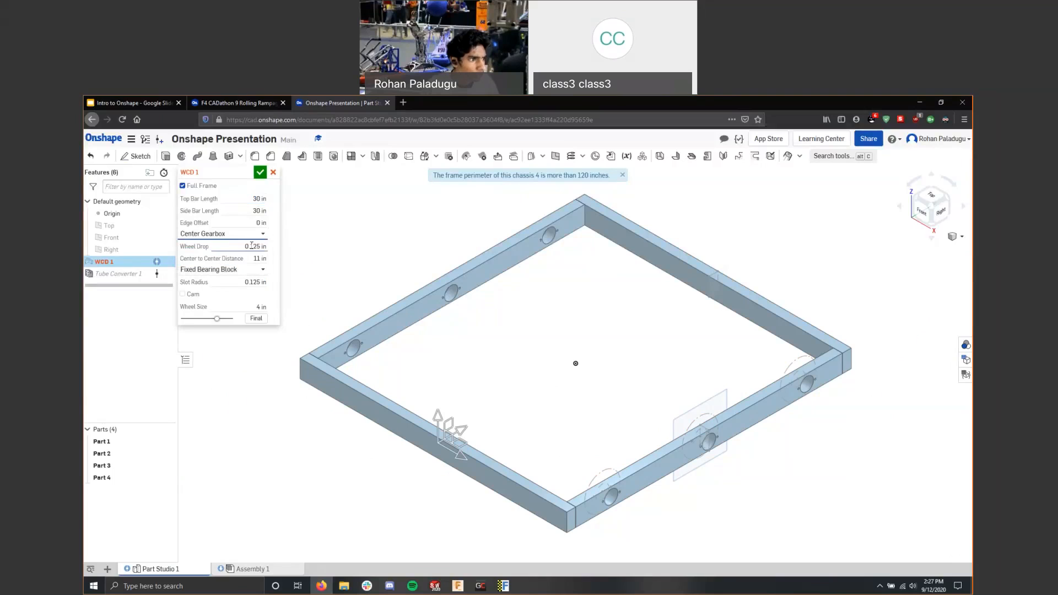
{"action": "left_click", "coordinate": [254, 281]}
{"action": "left_click", "coordinate": [231, 269]}
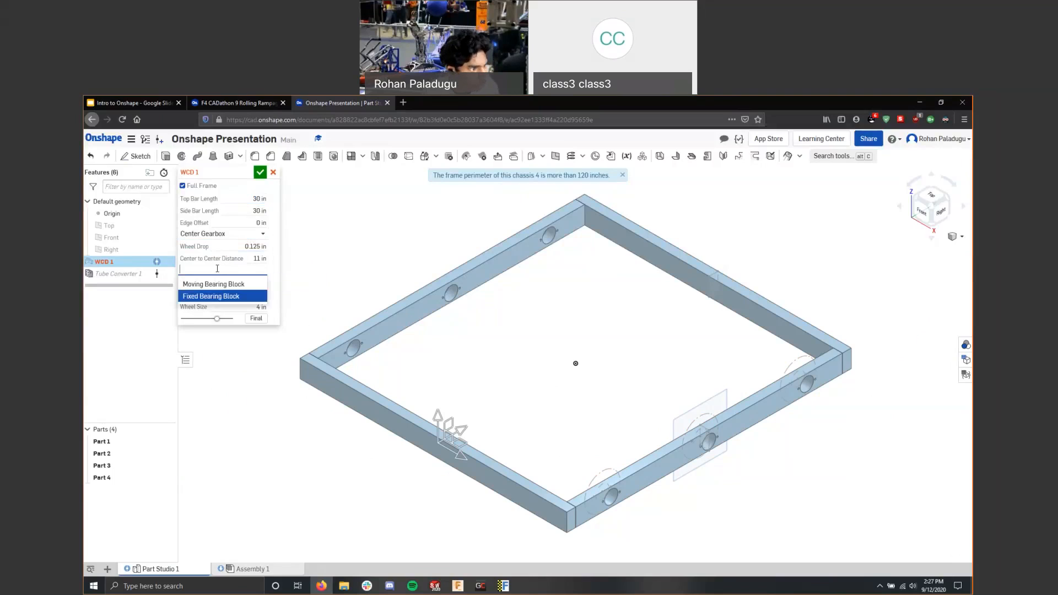
{"action": "left_click", "coordinate": [209, 296]}
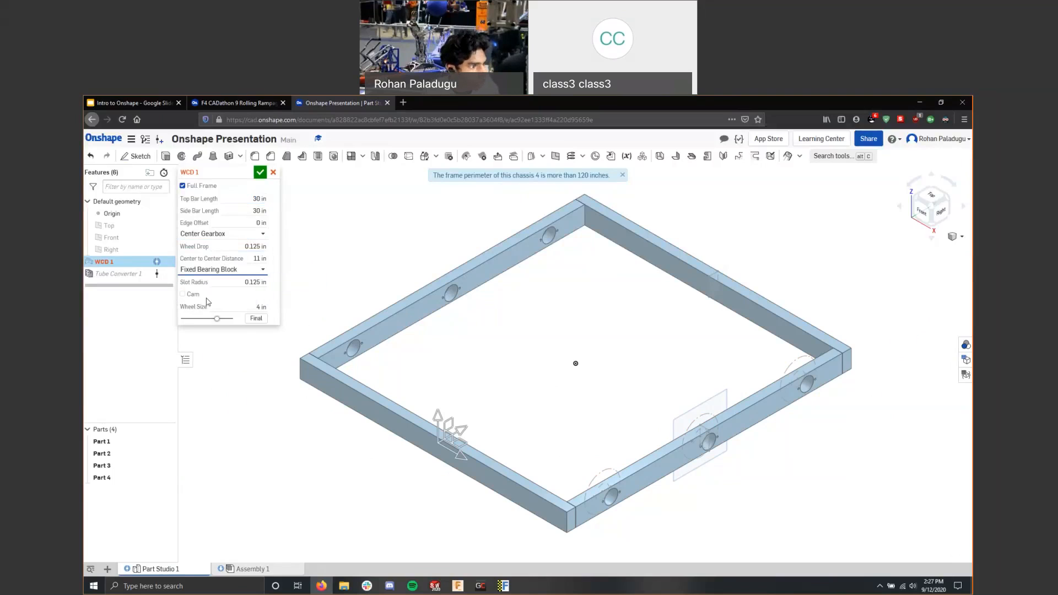
Set the WCD feature's slot radius to 0.01 in and accept the edit.
{"action": "left_click", "coordinate": [243, 282]}
{"action": "type", "text": "0"}
{"action": "key", "text": "Return"}
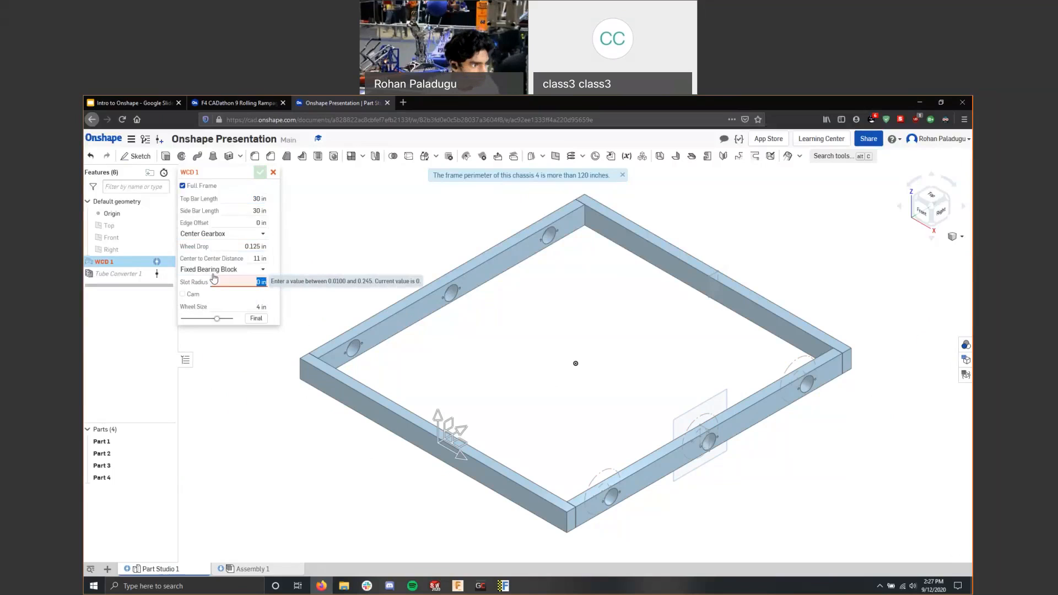
{"action": "type", "text": "0.01"}
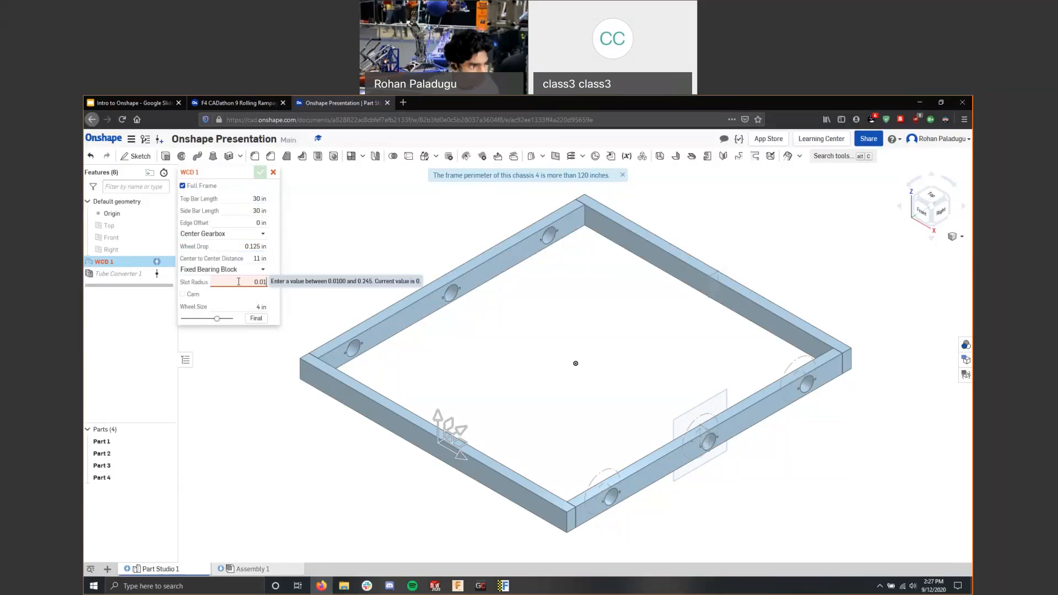
{"action": "key", "text": "Return"}
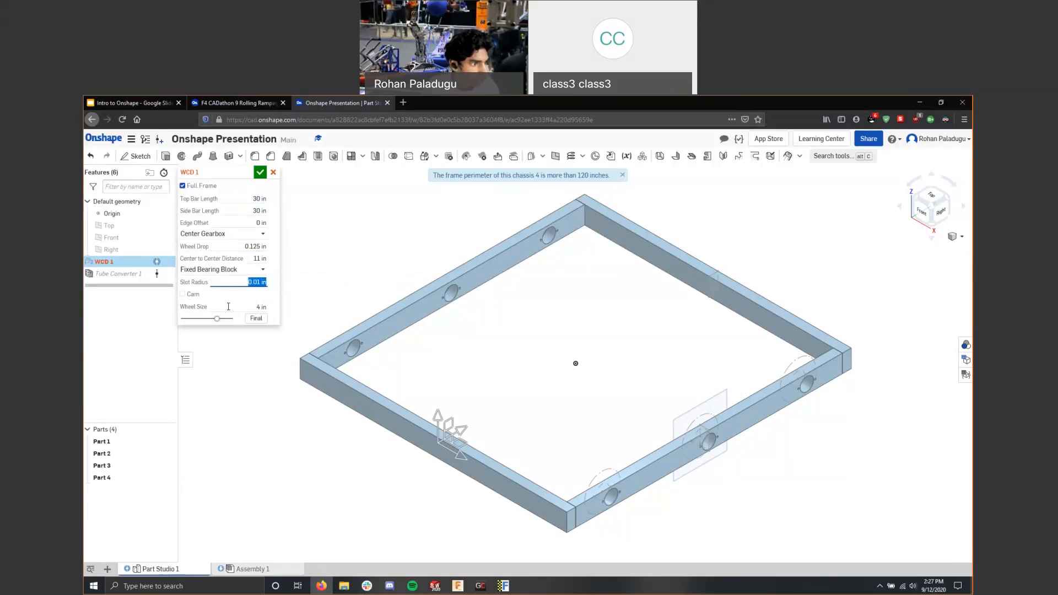
{"action": "left_click", "coordinate": [260, 173]}
Check the diameter of the middle bearing hole on the inner face of the side tube.
{"action": "scroll", "coordinate": [440, 298], "scroll_direction": "down", "scroll_amount": 8}
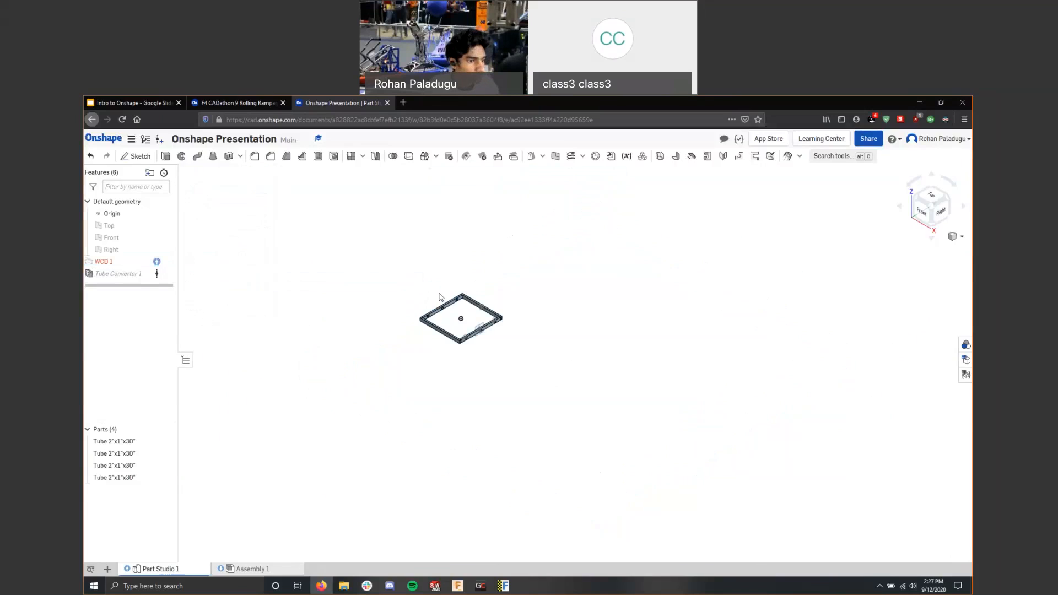
{"action": "scroll", "coordinate": [435, 304], "scroll_direction": "up", "scroll_amount": 5}
{"action": "scroll", "coordinate": [427, 312], "scroll_direction": "up", "scroll_amount": 6}
{"action": "left_click", "coordinate": [544, 339]}
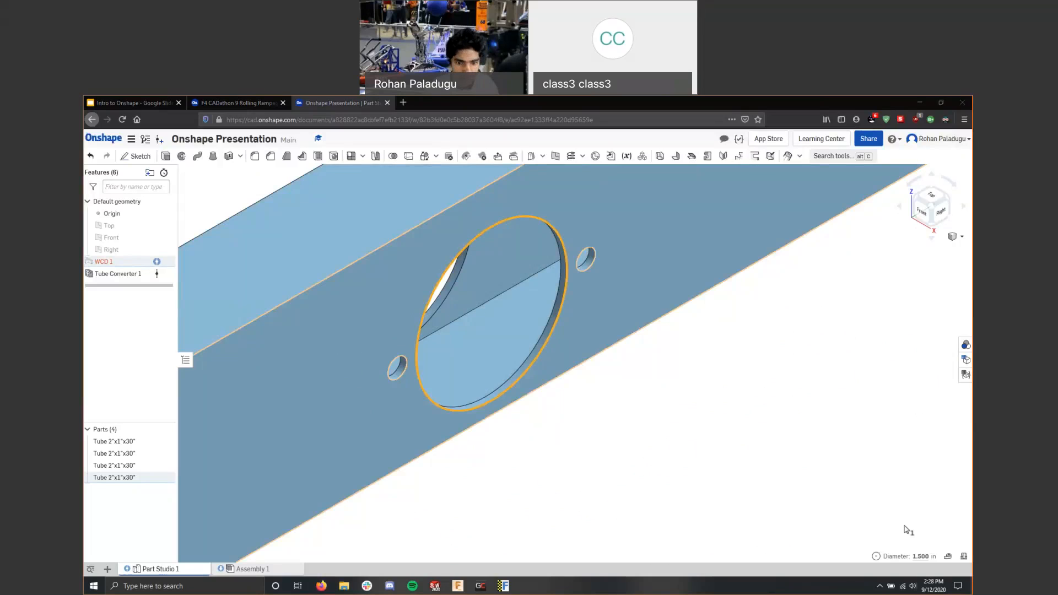
{"action": "mouse_move", "coordinate": [920, 554]}
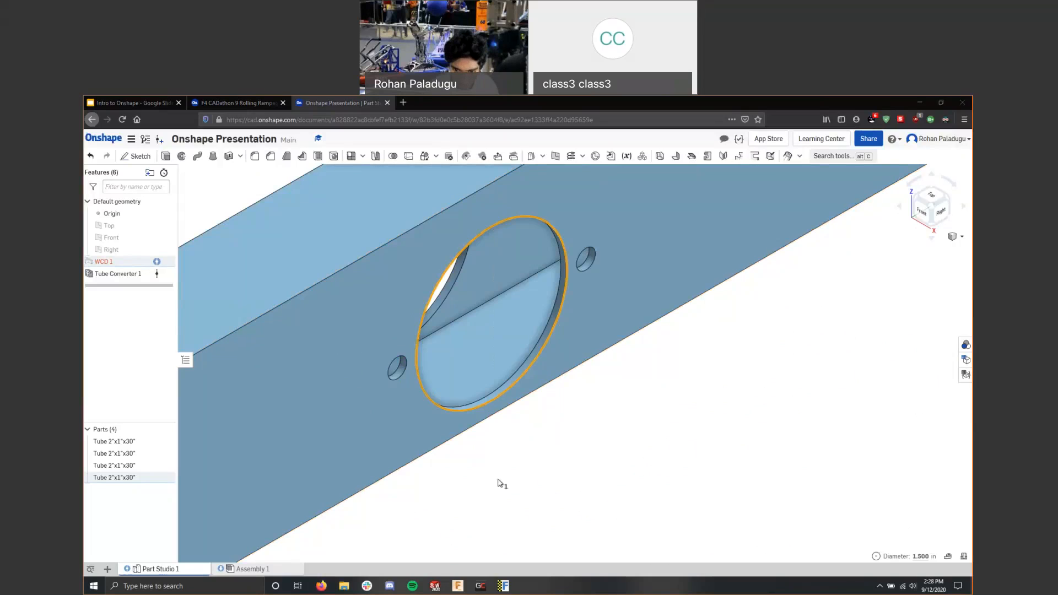
{"action": "scroll", "coordinate": [499, 484], "scroll_direction": "down", "scroll_amount": 8}
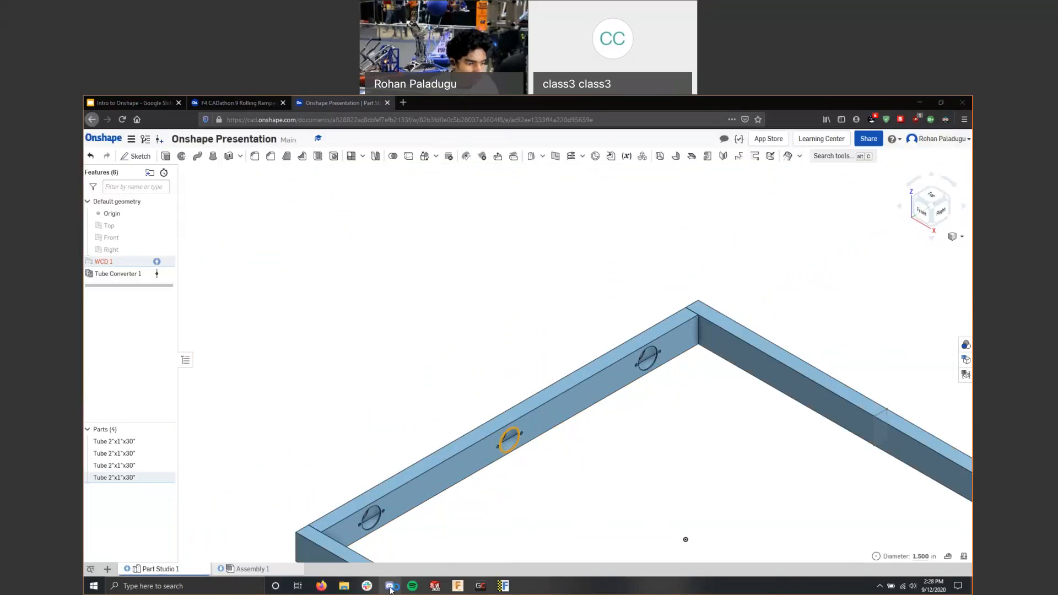
{"action": "right_click", "coordinate": [390, 589]}
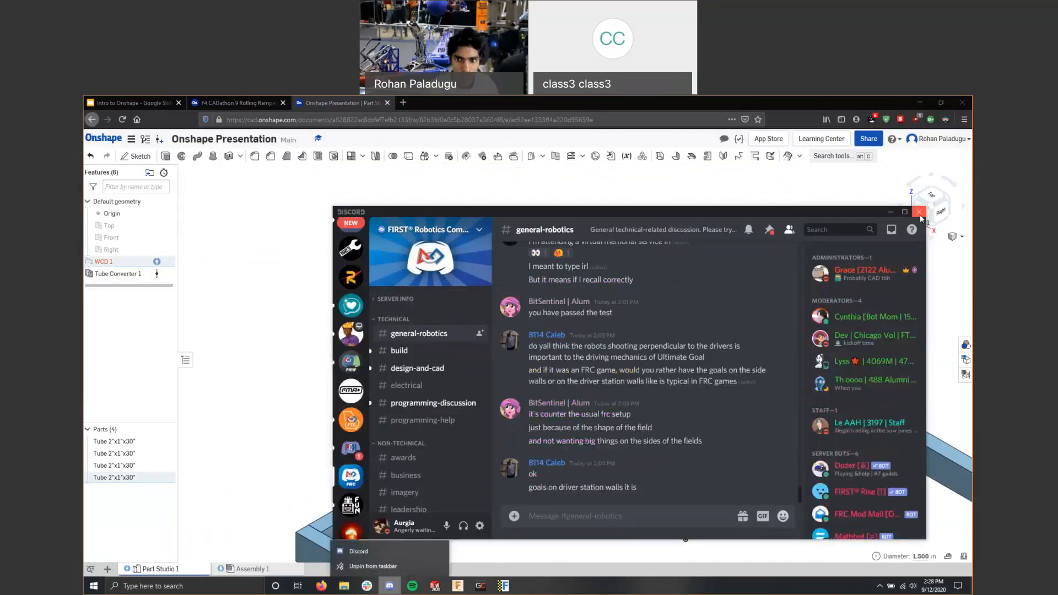
{"action": "left_click", "coordinate": [918, 214]}
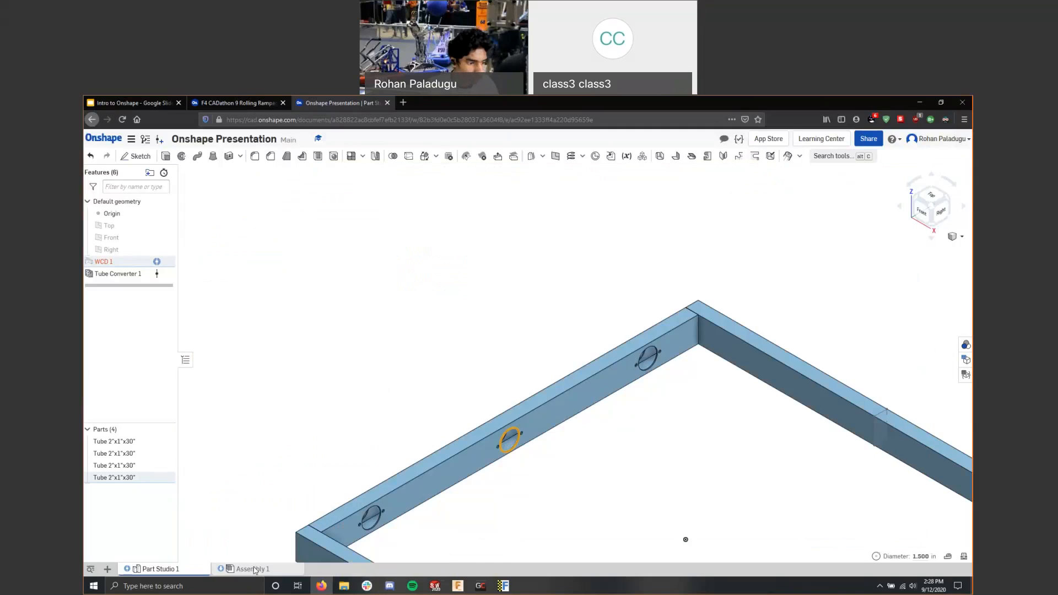
In Assembly 1, add a Fastened mate between the large round hole of the gearbox's end plate and the middle bearing hole on the side tube's inner face.
{"action": "left_click", "coordinate": [253, 569]}
{"action": "right_click_drag", "start_coordinate": [572, 327], "coordinate": [297, 422]}
{"action": "scroll", "coordinate": [296, 422], "scroll_direction": "up", "scroll_amount": 3}
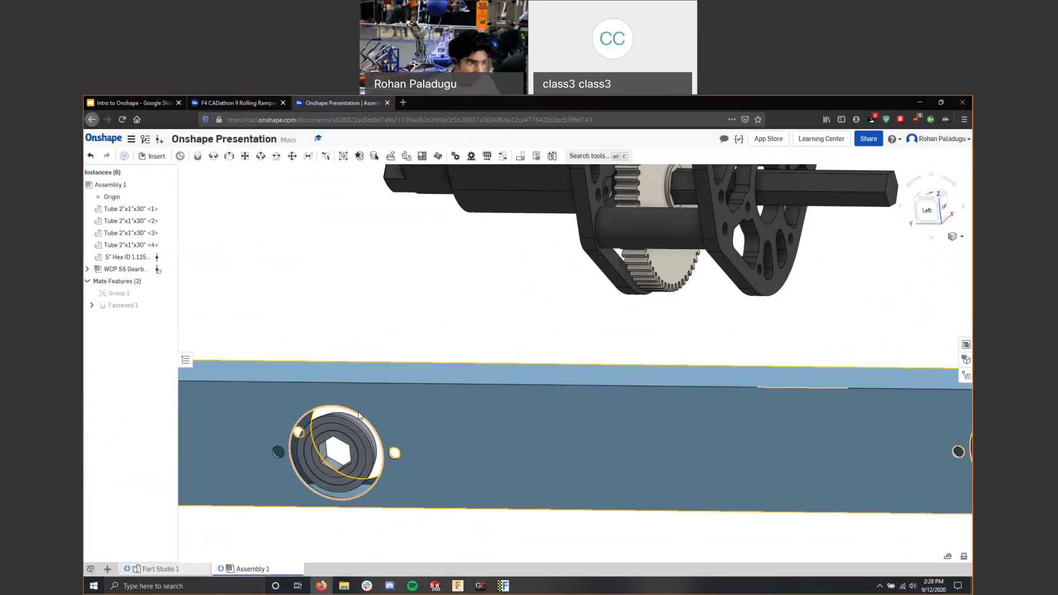
{"action": "scroll", "coordinate": [661, 318], "scroll_direction": "down", "scroll_amount": 1}
{"action": "scroll", "coordinate": [661, 318], "scroll_direction": "down", "scroll_amount": 5}
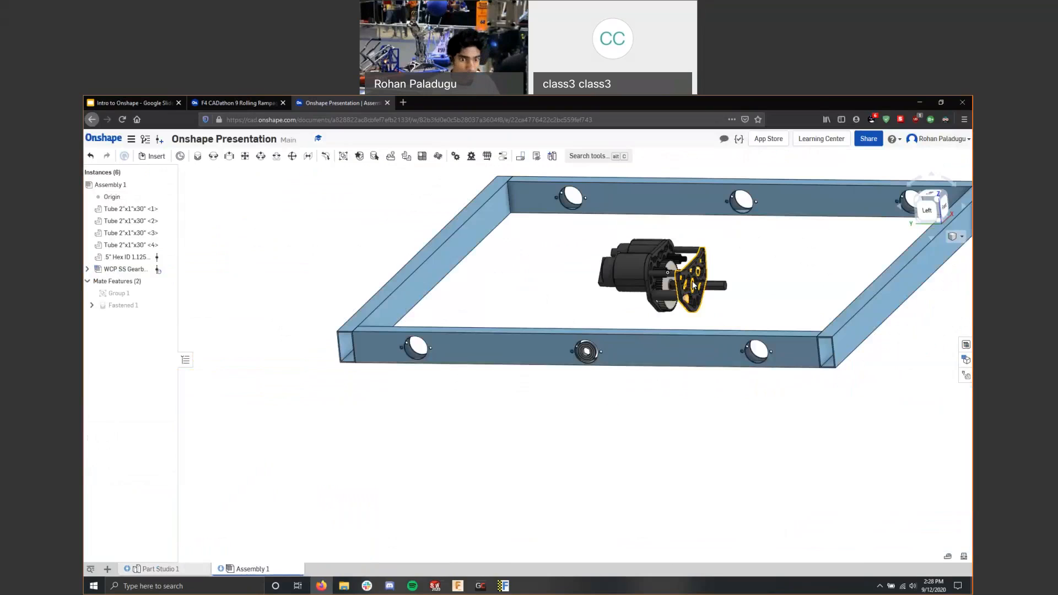
{"action": "scroll", "coordinate": [694, 284], "scroll_direction": "up", "scroll_amount": 5}
{"action": "scroll", "coordinate": [696, 330], "scroll_direction": "up", "scroll_amount": 5}
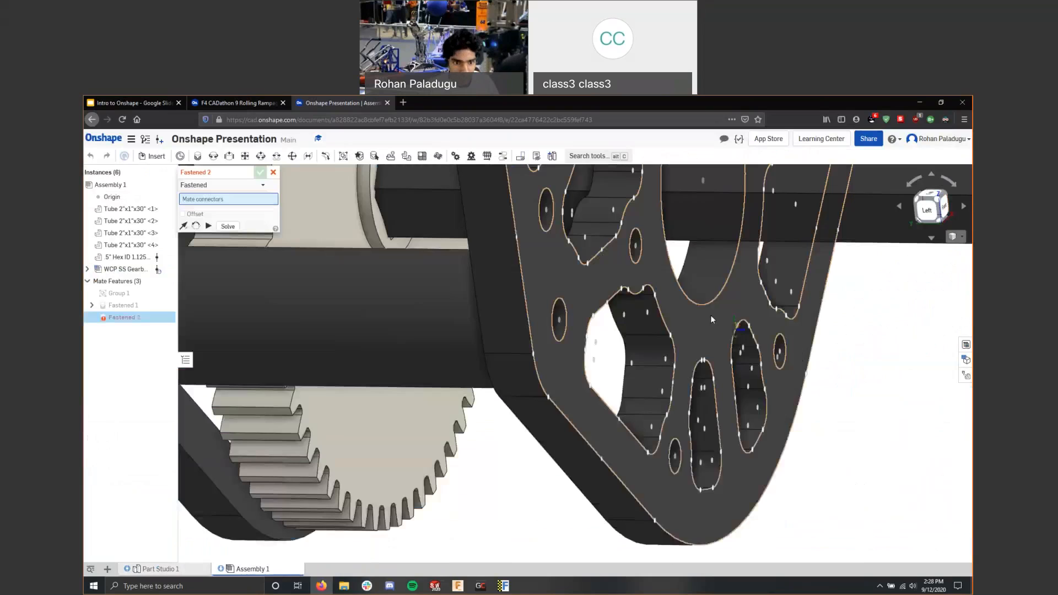
{"action": "left_click", "coordinate": [708, 305]}
{"action": "scroll", "coordinate": [468, 382], "scroll_direction": "down", "scroll_amount": 5}
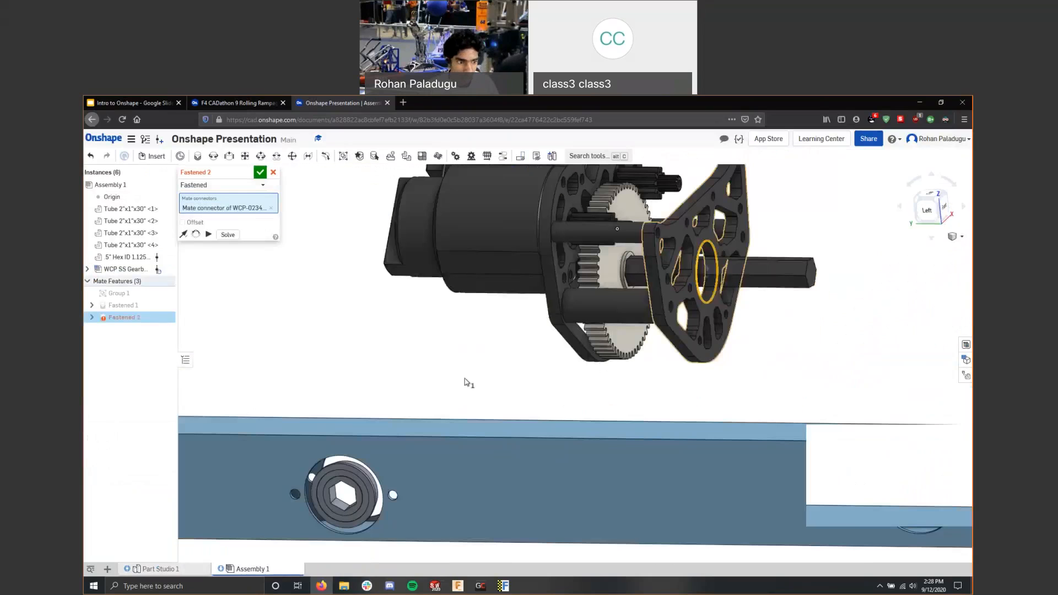
{"action": "scroll", "coordinate": [397, 435], "scroll_direction": "up", "scroll_amount": 5}
{"action": "scroll", "coordinate": [472, 386], "scroll_direction": "up", "scroll_amount": 3}
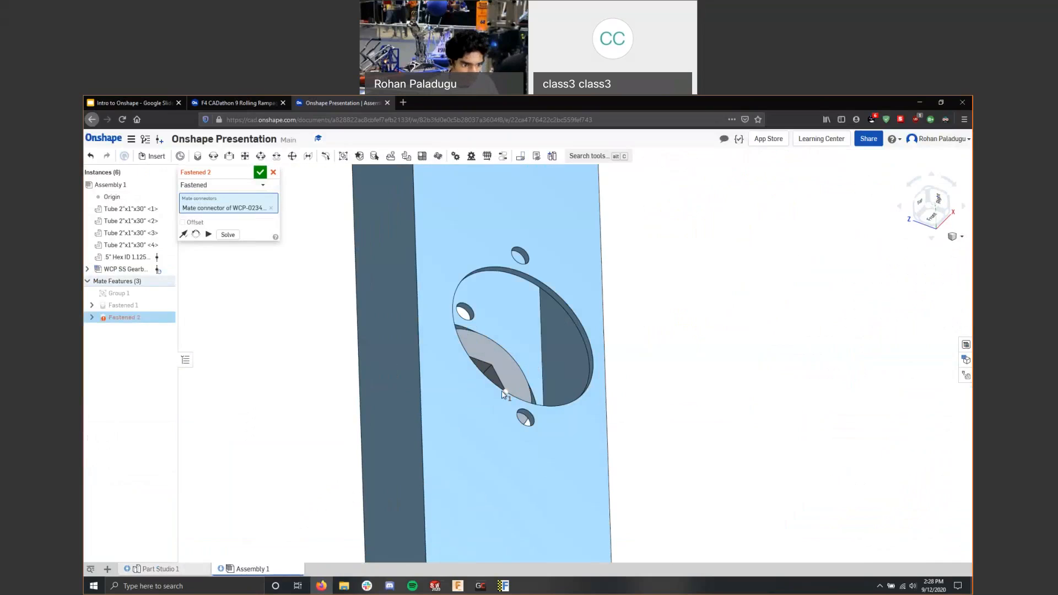
{"action": "left_click", "coordinate": [475, 269]}
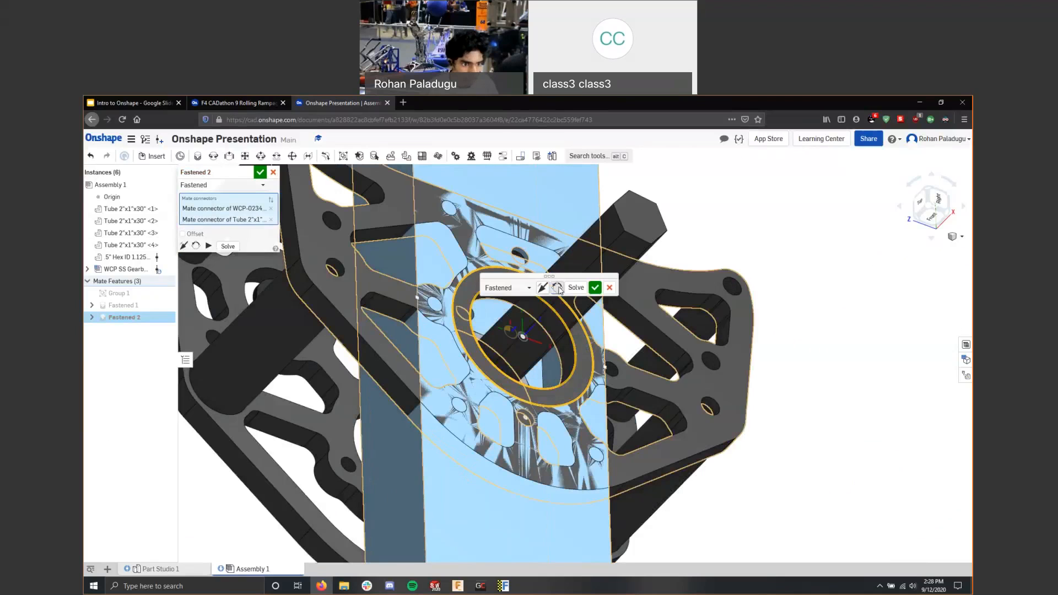
Flip and rotate the gearbox in the mate so its motors sit inside the frame and its hex shaft passes through the bearing, and accept it.
{"action": "left_click", "coordinate": [557, 288]}
{"action": "left_click", "coordinate": [557, 288]}
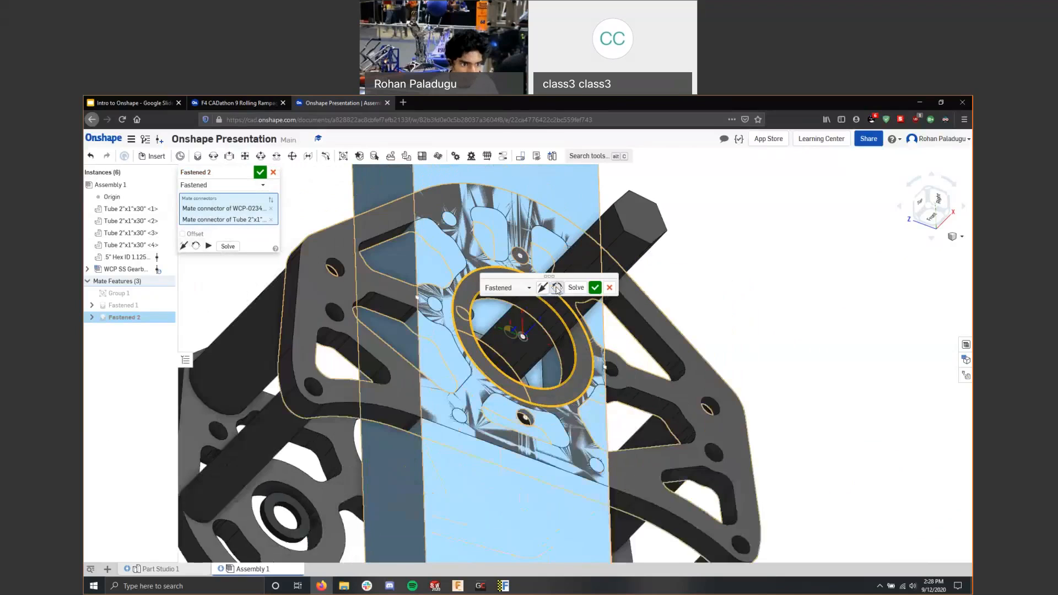
{"action": "left_click", "coordinate": [557, 288]}
{"action": "left_click", "coordinate": [543, 287]}
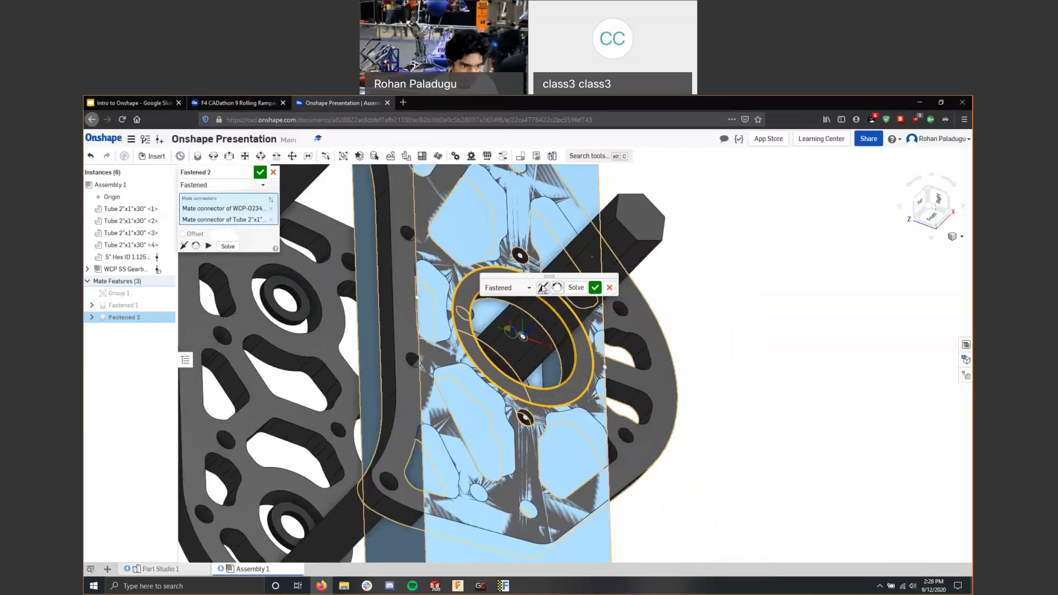
{"action": "left_click", "coordinate": [542, 287]}
{"action": "scroll", "coordinate": [618, 339], "scroll_direction": "down", "scroll_amount": 5}
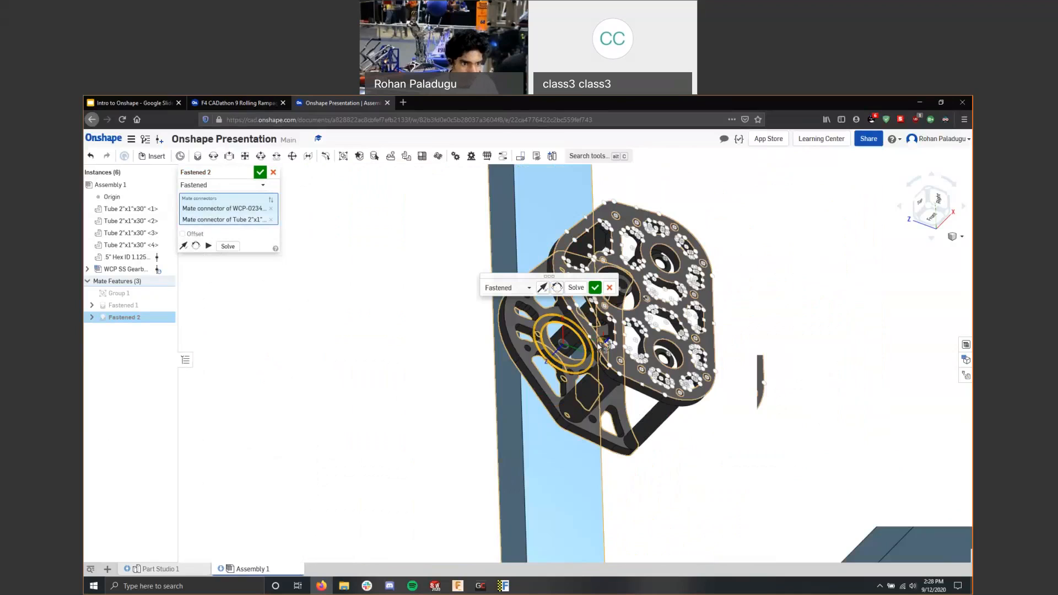
{"action": "left_click", "coordinate": [556, 287]}
{"action": "left_click", "coordinate": [556, 288]}
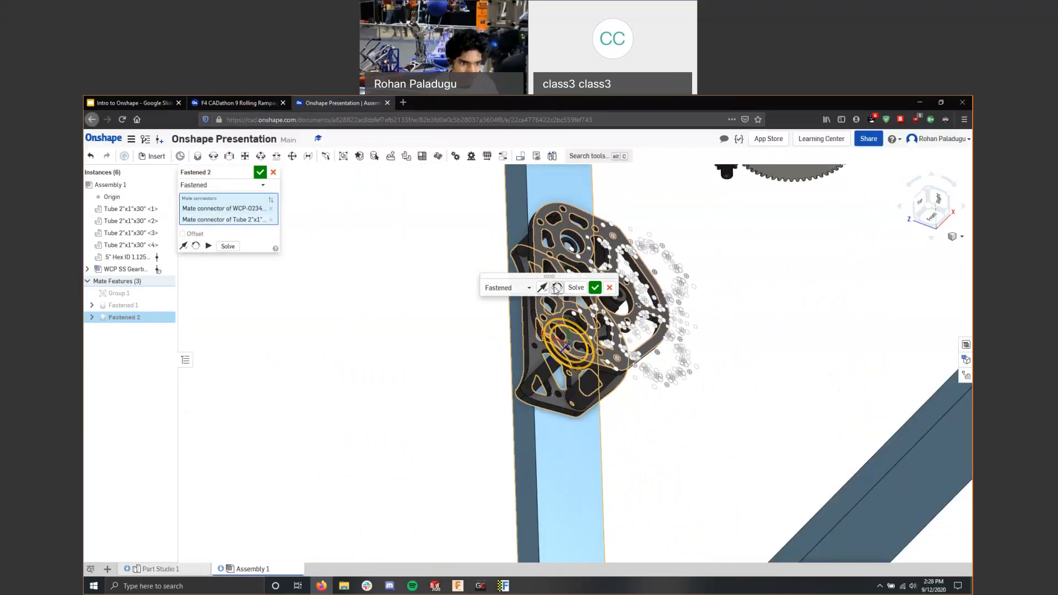
{"action": "left_click", "coordinate": [583, 288]}
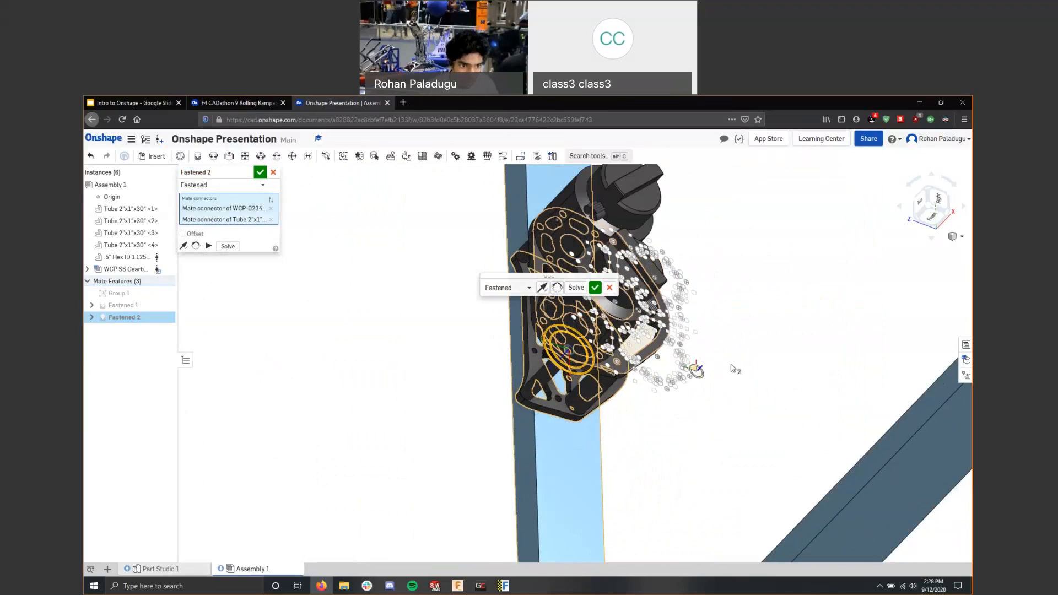
{"action": "right_click_drag", "start_coordinate": [730, 365], "coordinate": [755, 345]}
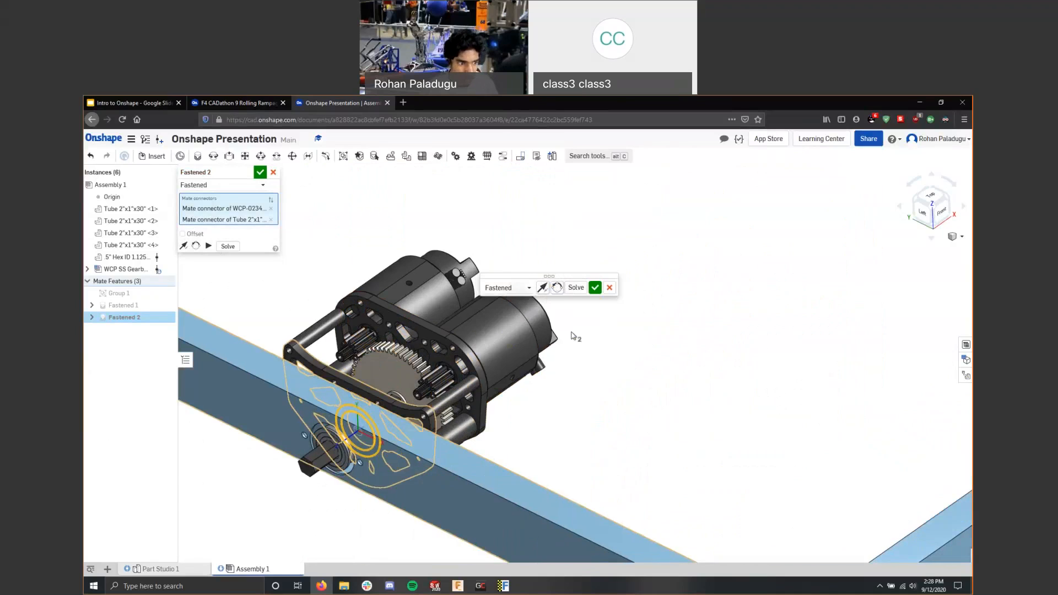
{"action": "left_click", "coordinate": [595, 288]}
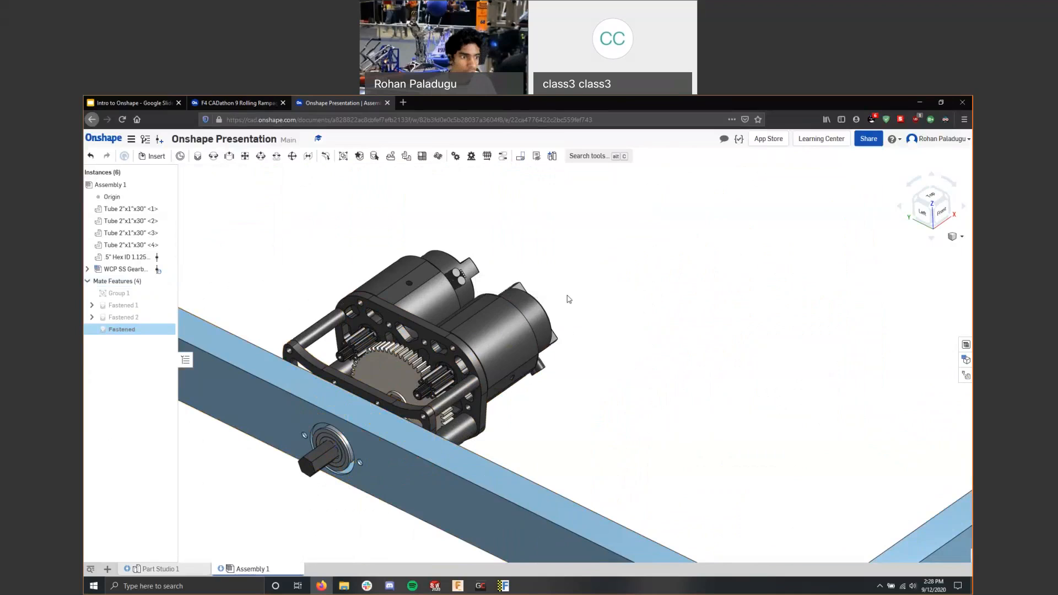
Cancel the extra empty Fastened mate and inspect the mounted gearbox on the whole frame, starting from the isometric view.
{"action": "scroll", "coordinate": [582, 354], "scroll_direction": "down", "scroll_amount": 5}
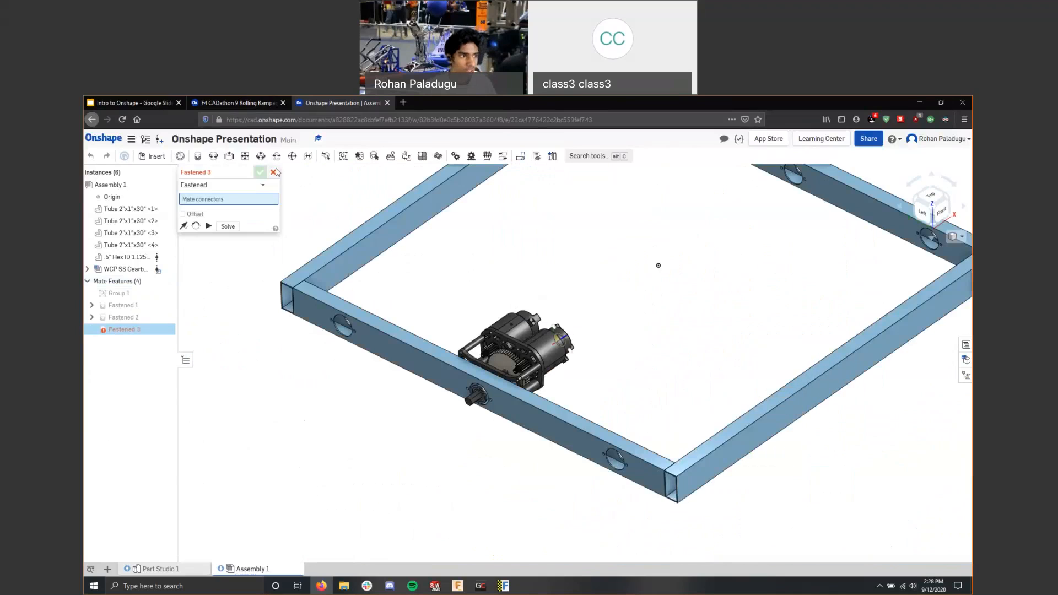
{"action": "left_click", "coordinate": [275, 172]}
{"action": "key", "text": "shift+7"}
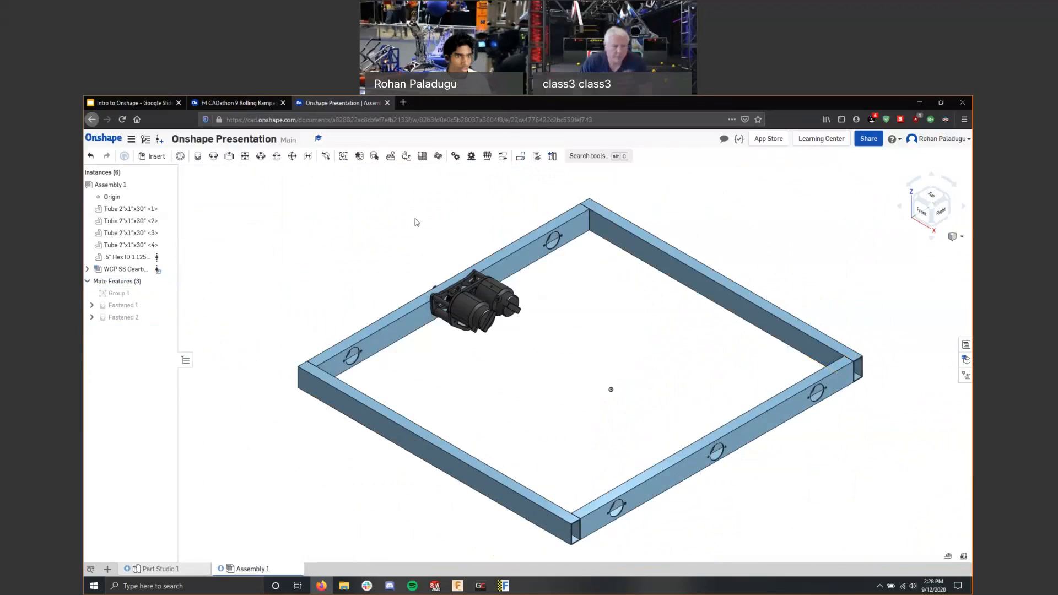
{"action": "mouse_move", "coordinate": [326, 266]}
{"action": "right_mouse_down"}
{"action": "mouse_move", "coordinate": [358, 302]}
{"action": "mouse_move", "coordinate": [332, 277]}
{"action": "right_mouse_up"}
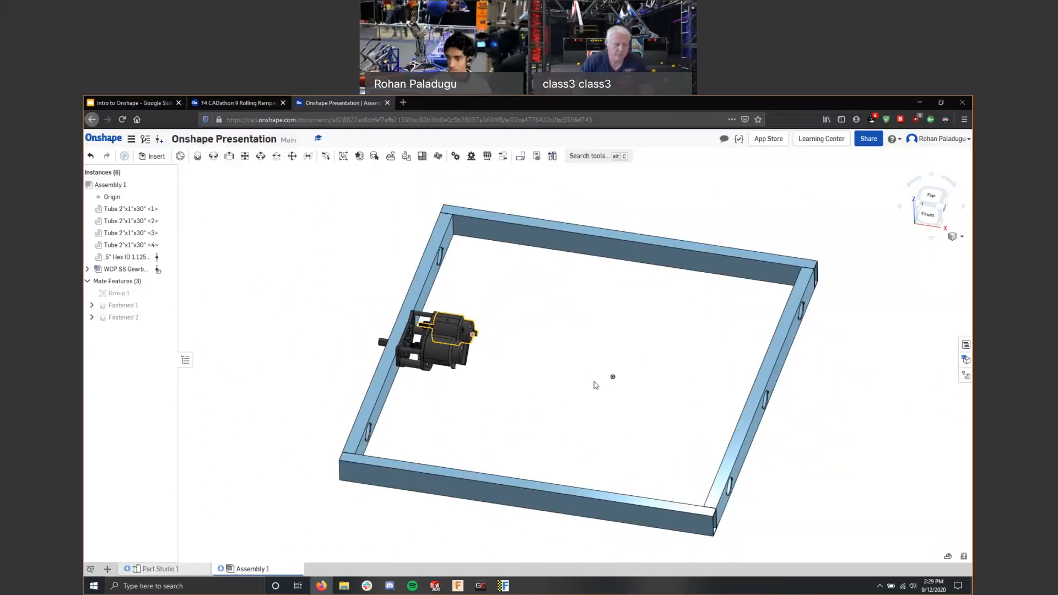